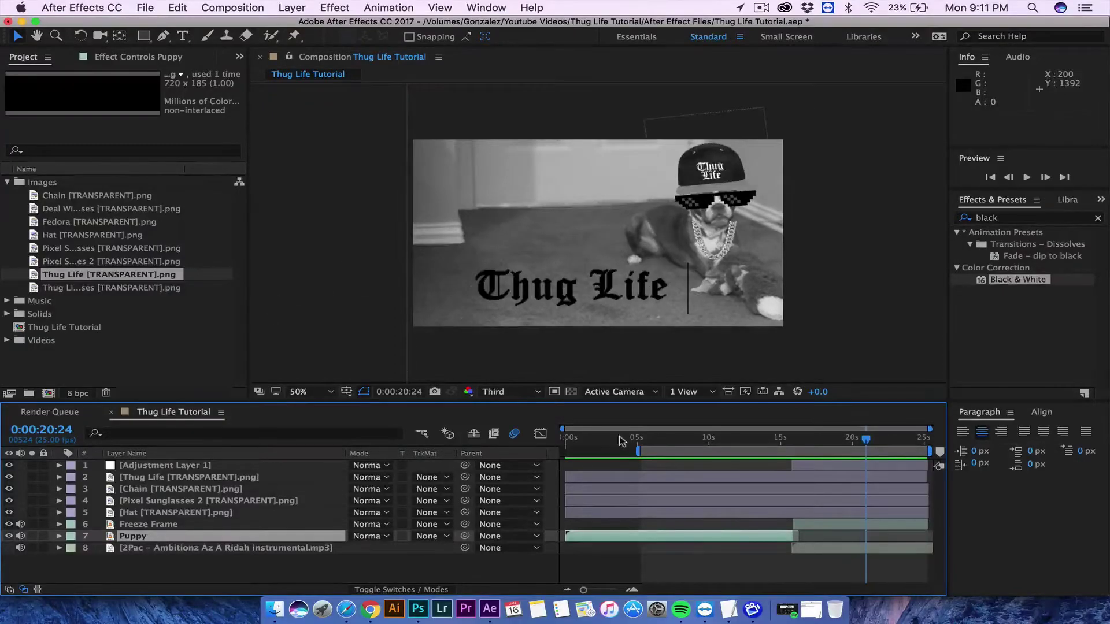
Step: Play back and scrub through the finished Thug Life Tutorial composition to examine the raw footage and the freeze-frame effect
left_click_drag(663, 441, 607, 444)
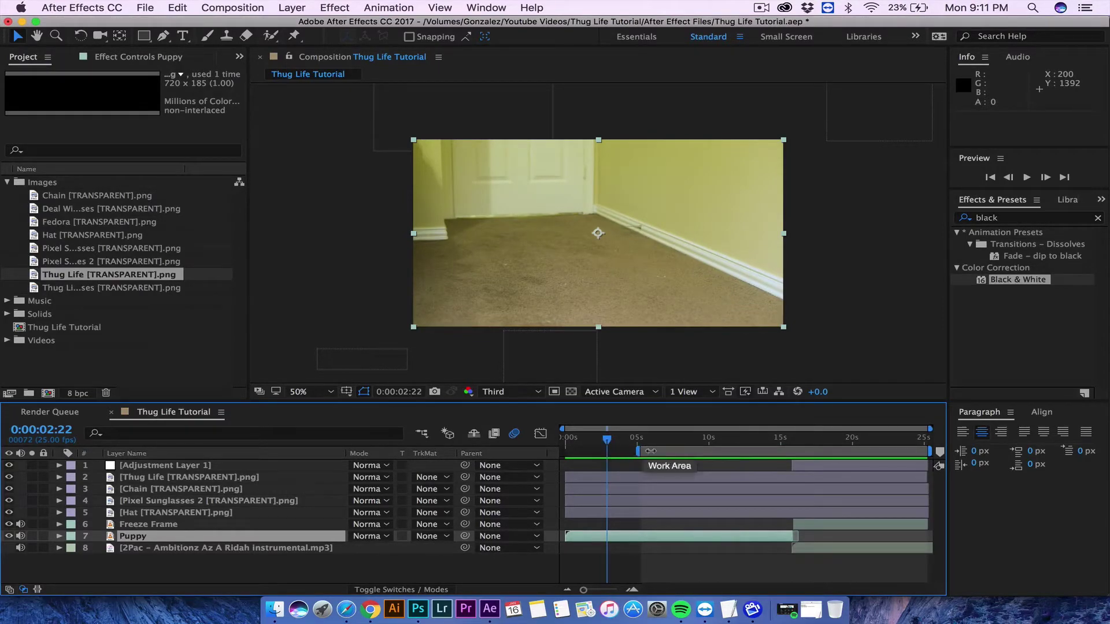
left_click_drag(608, 446, 542, 440)
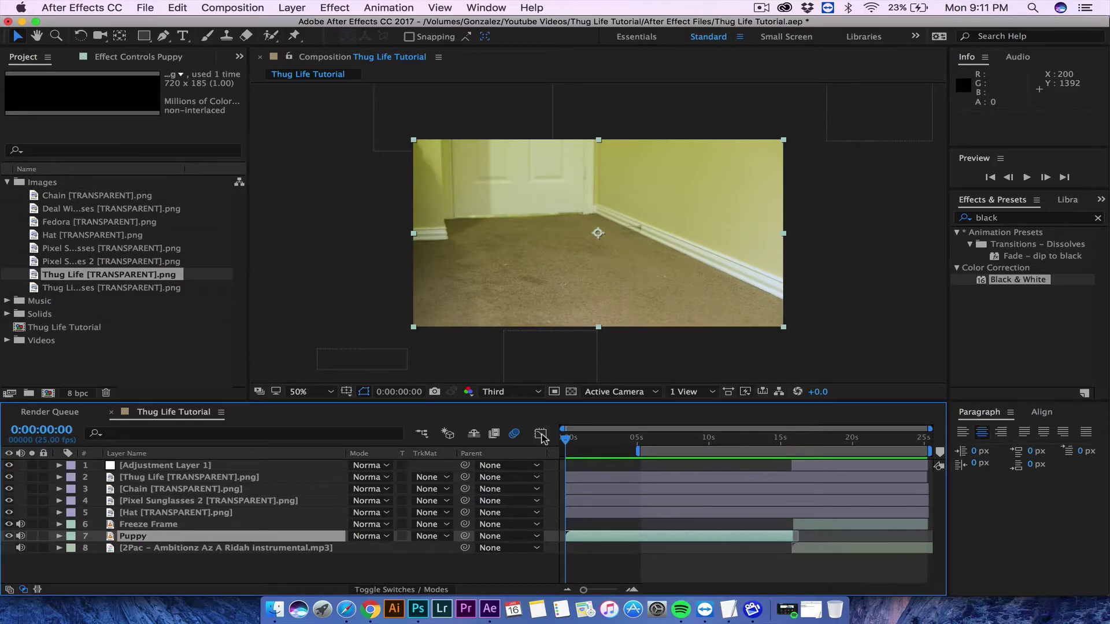
key("space")
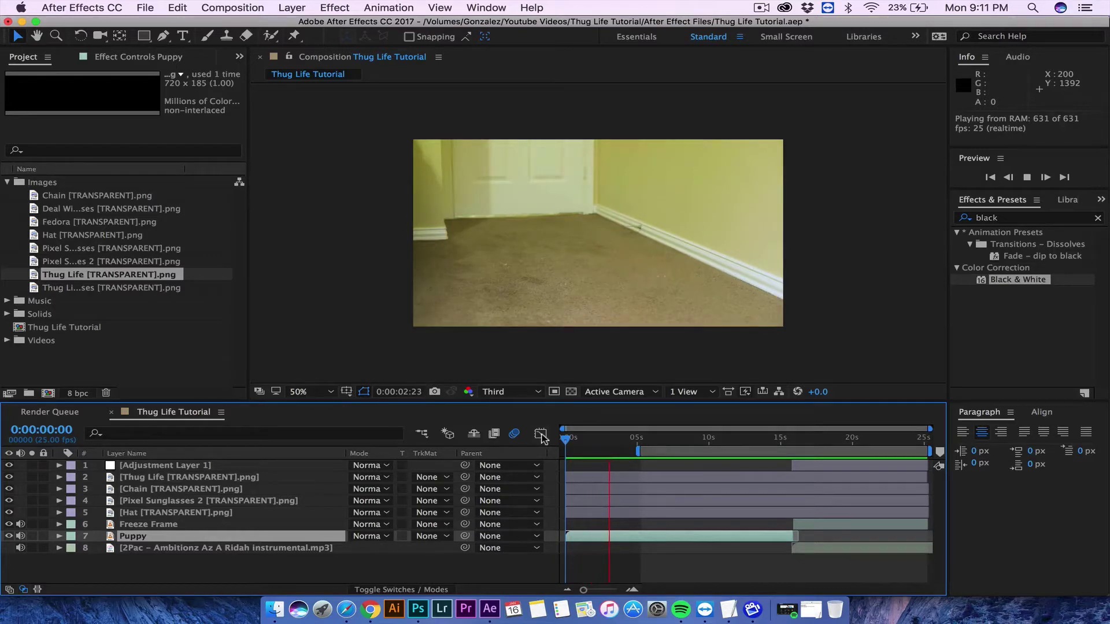
key("space")
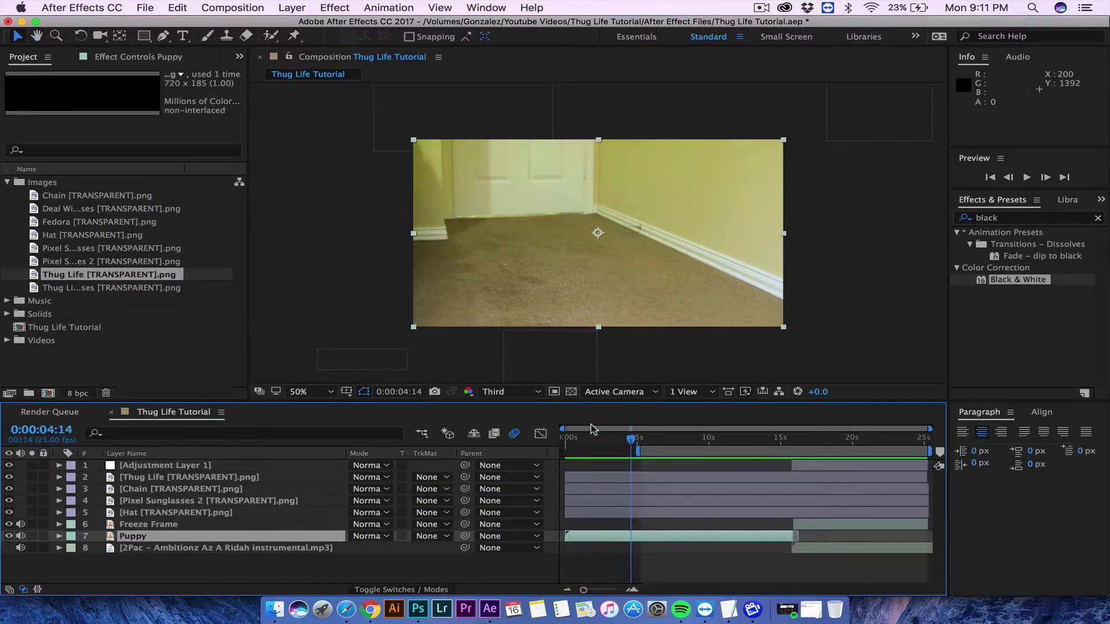
left_click_drag(630, 443, 639, 444)
key("space")
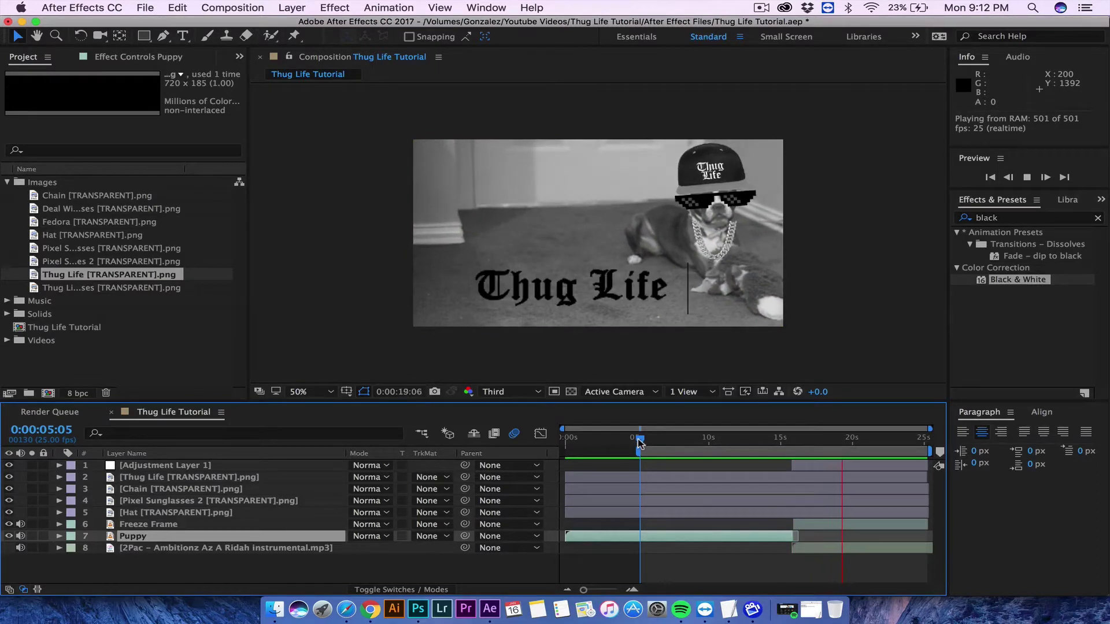
key("space")
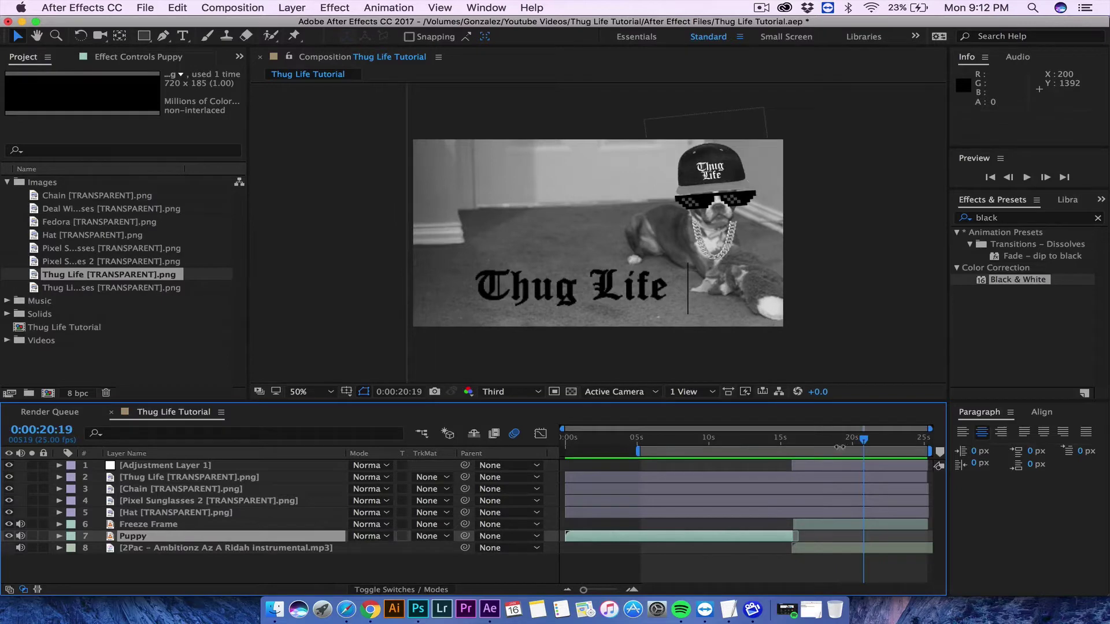
left_click_drag(863, 444, 733, 446)
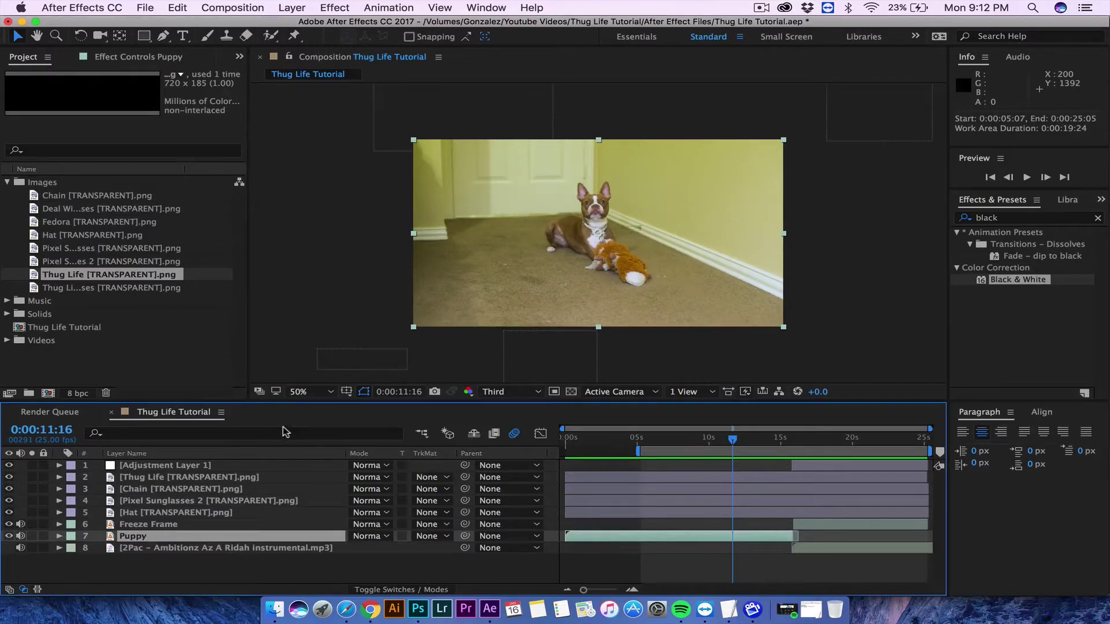
Step: Examine how the project assets are organized in the Images, Music, Solids and Videos folders, leaving all folders collapsed
left_click(7, 183)
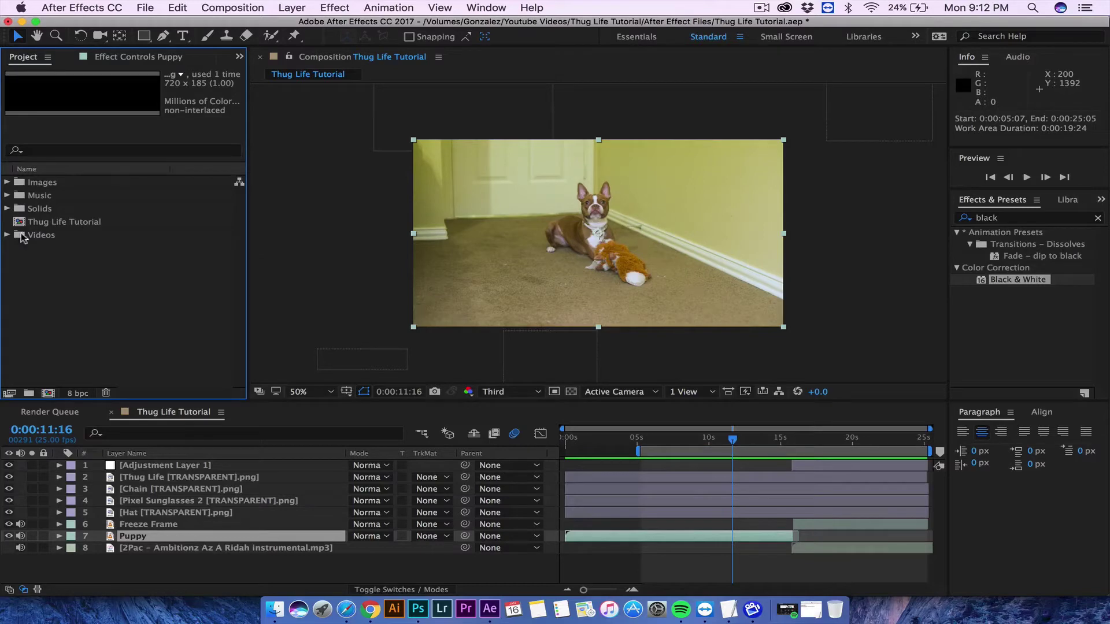
left_click(7, 182)
left_click(6, 182)
left_click(7, 196)
left_click(7, 196)
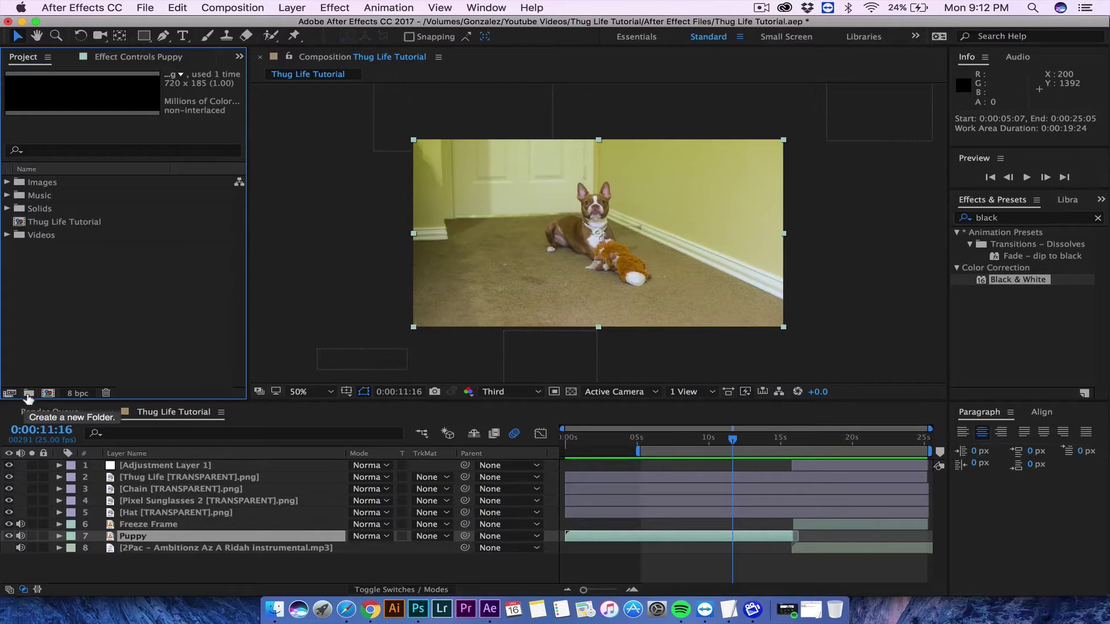
left_click(7, 182)
left_click(7, 182)
left_click(7, 196)
left_click(7, 196)
left_click(7, 209)
left_click(6, 209)
left_click(7, 236)
left_click(7, 235)
left_click(83, 285)
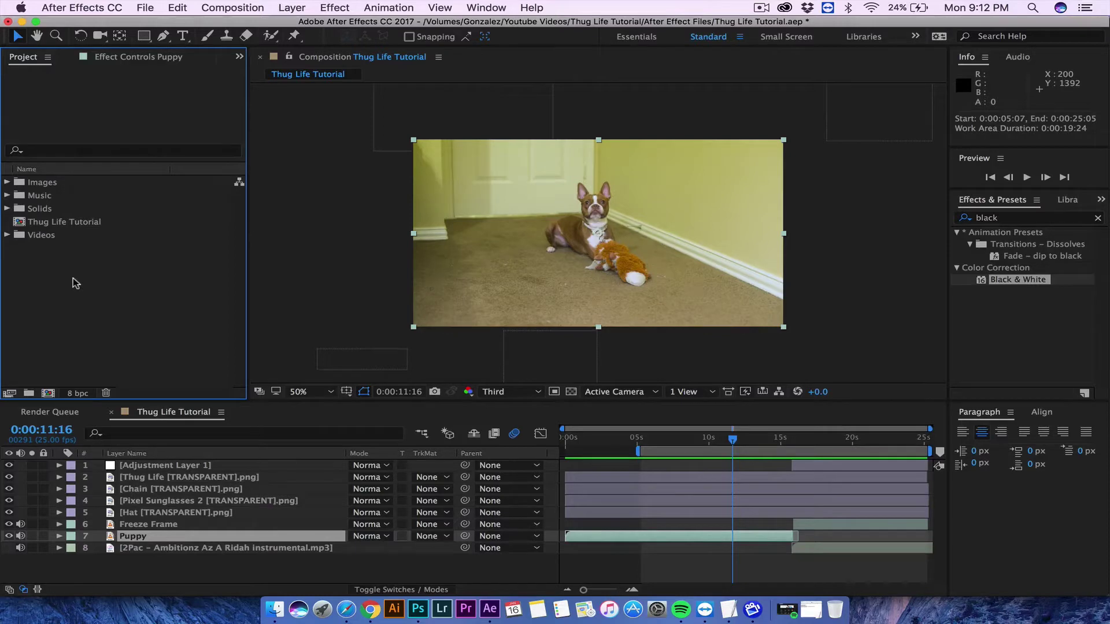
Step: Create a composition named Thug Life Tutorial 2 using the HDTV 1080 25 preset with a duration of 30 seconds
right_click(75, 282)
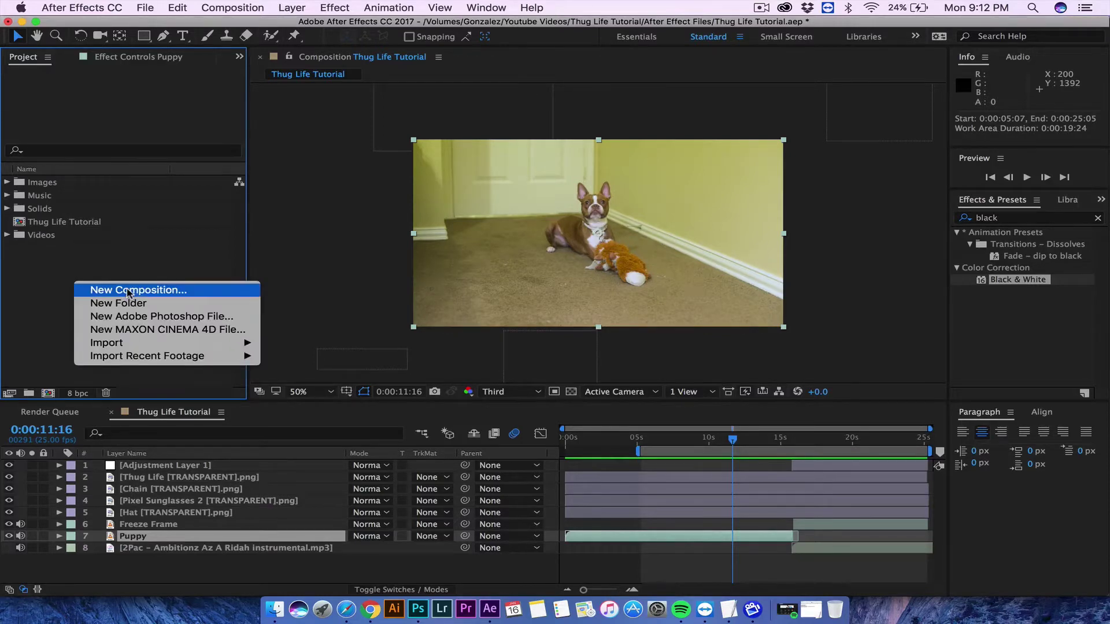
left_click(86, 289)
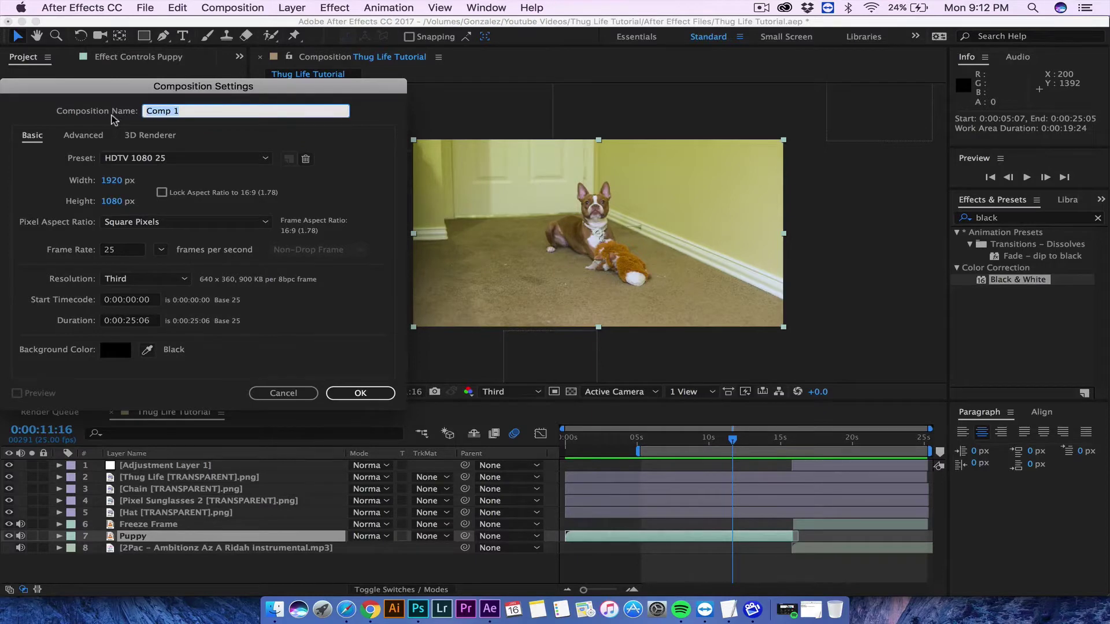
type("Thug Life Tutorial 2")
left_click_drag(208, 109, 283, 110)
left_click(200, 108)
left_click_drag(185, 110, 232, 110)
left_click(253, 108)
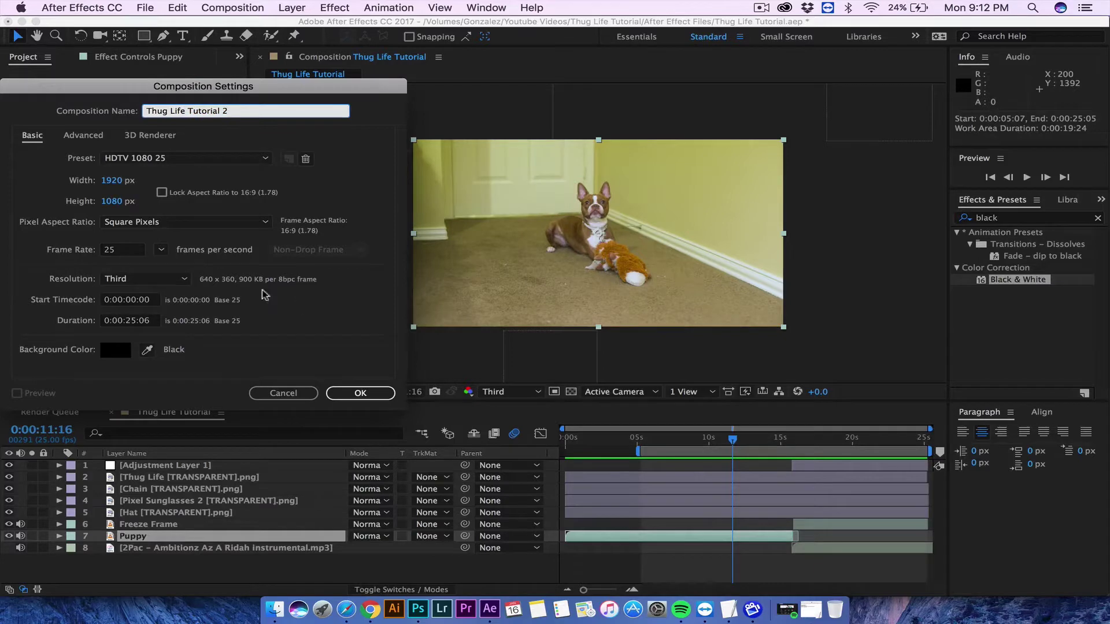
left_click(158, 320)
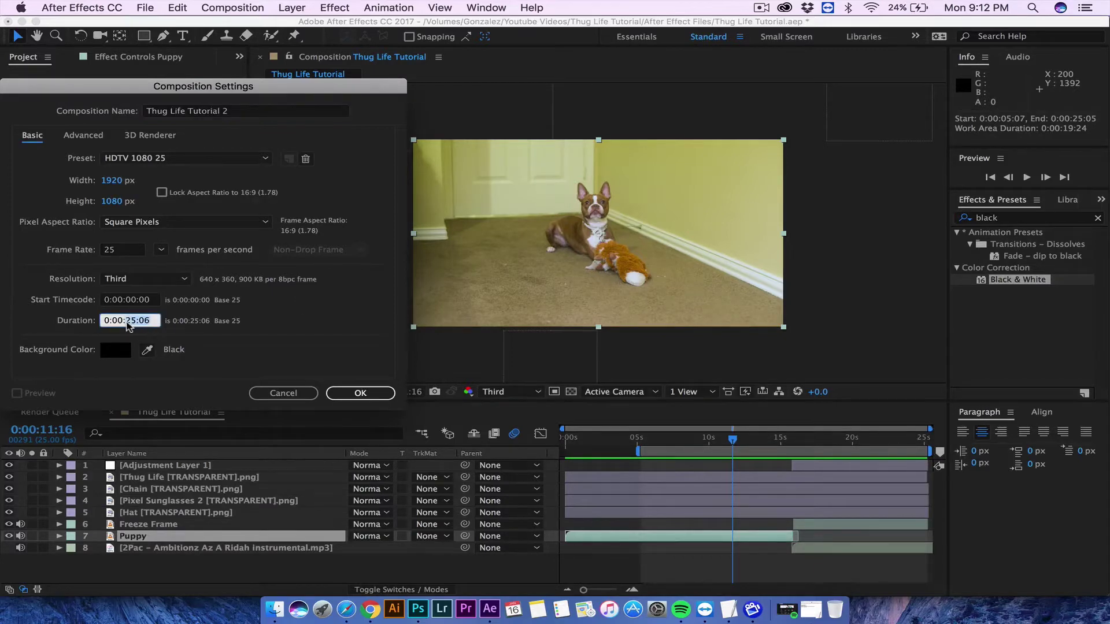
type("0:00:30")
left_click(360, 393)
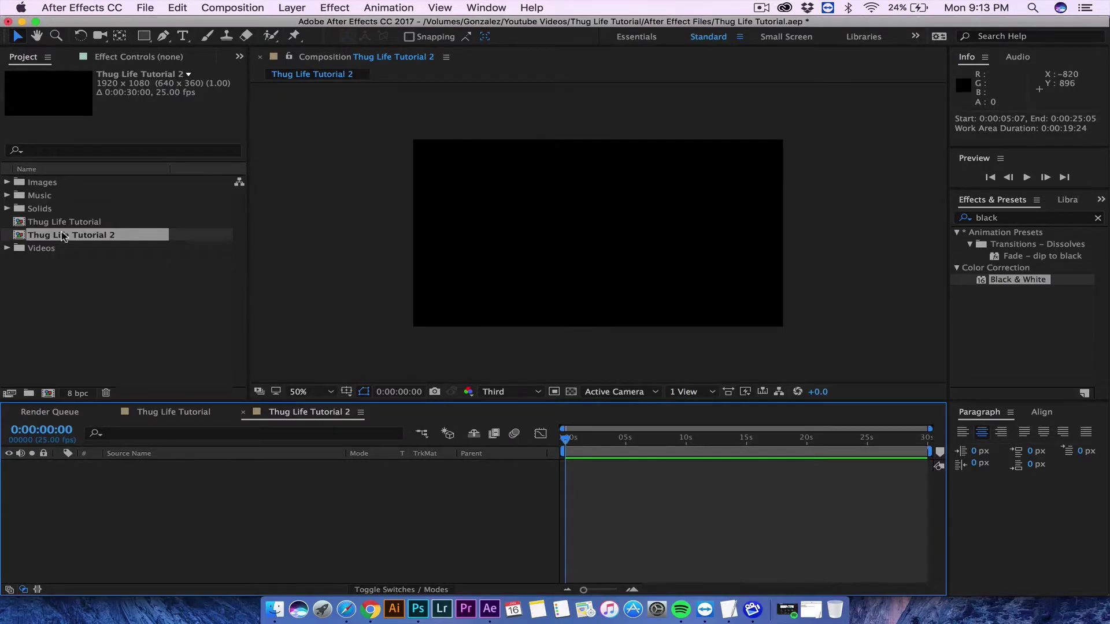
left_click(62, 236)
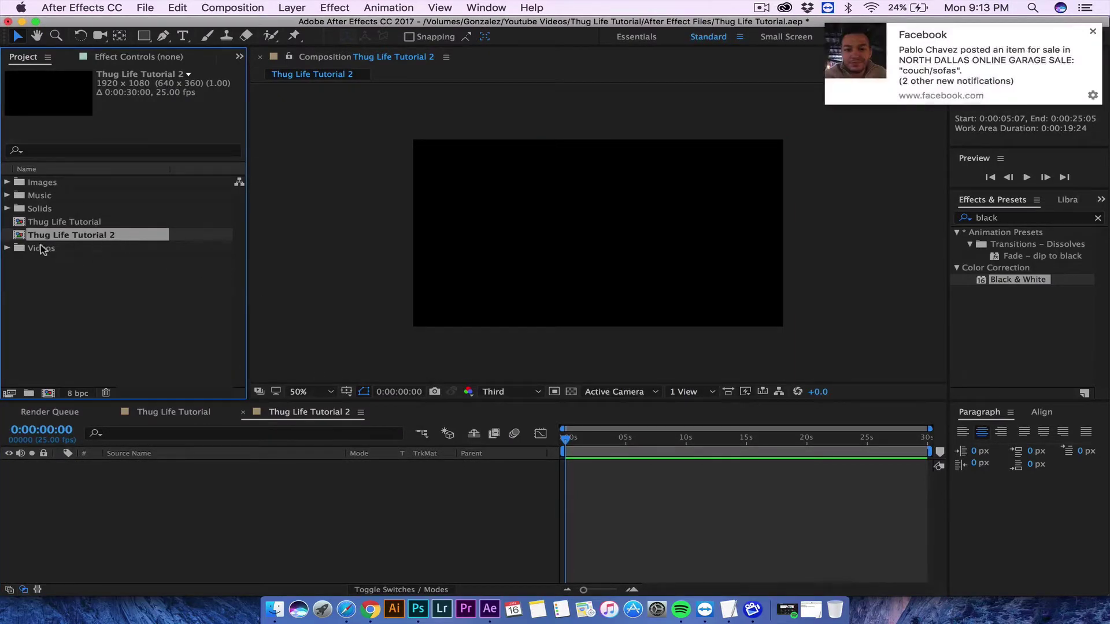
Step: Dismiss the Facebook notification covering the workspace and quit Google Chrome
left_click(1092, 32)
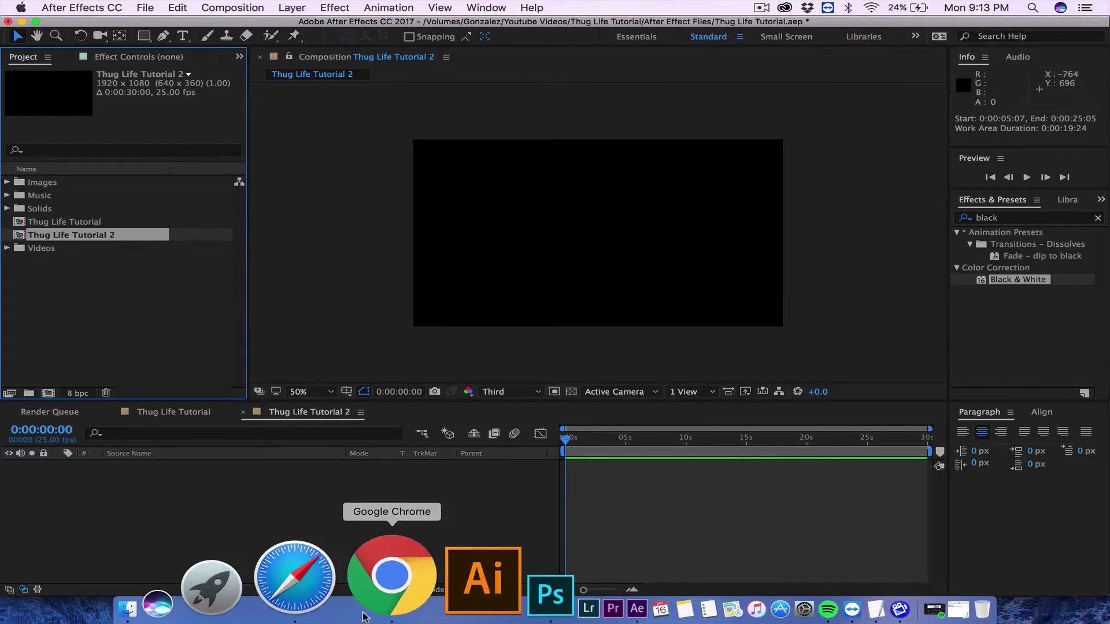
right_click(391, 592)
left_click(406, 504)
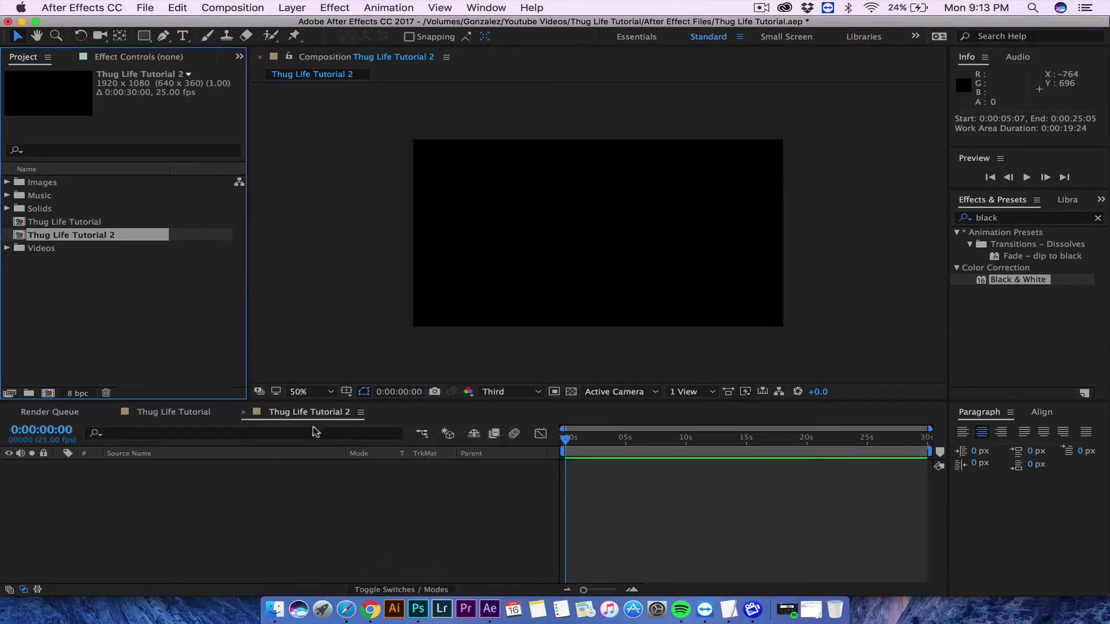
left_click(151, 329)
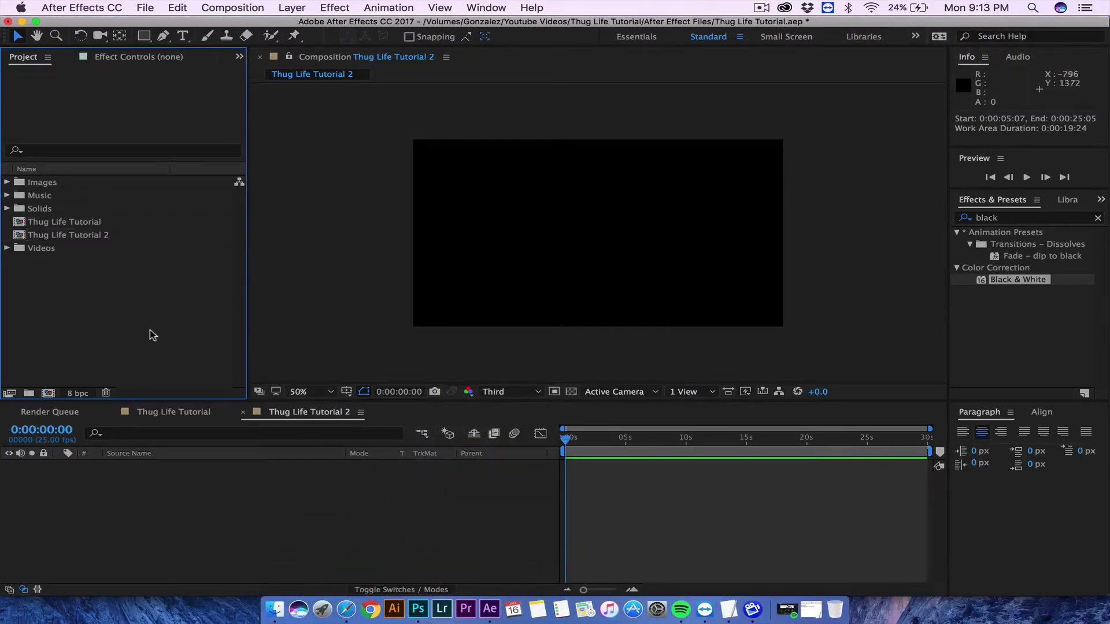
Step: Add HJG_0565_Edit.mp4 from the Videos folder as a layer in the Thug Life Tutorial 2 composition
left_click(40, 247)
left_click(7, 248)
left_click(71, 263)
left_click_drag(70, 263, 147, 500)
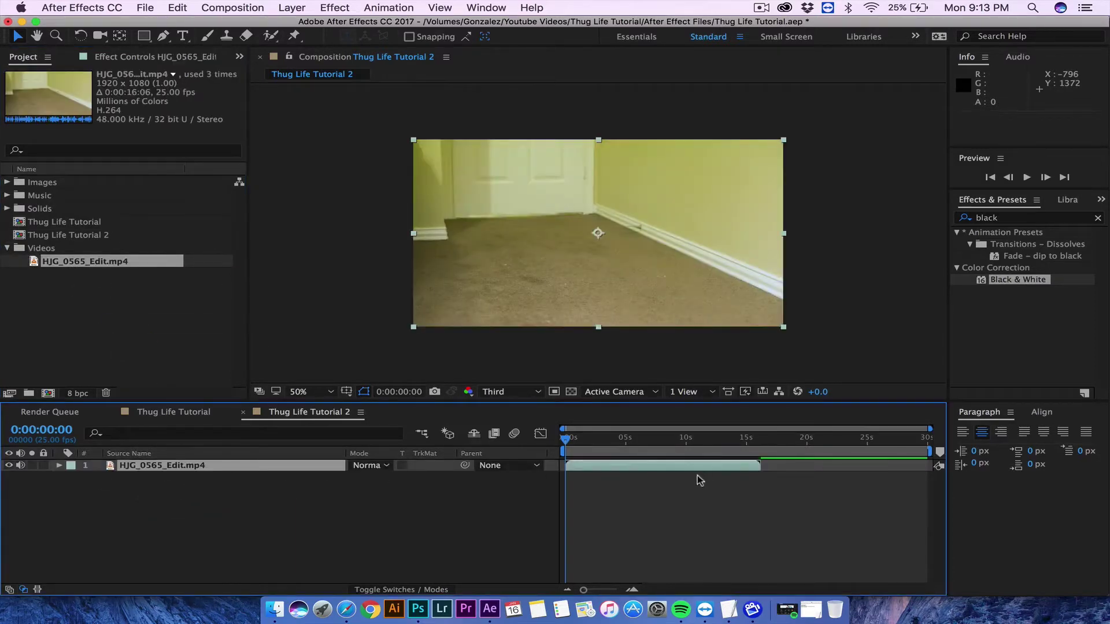
Step: Split the HJG_0565_Edit.mp4 layer at 0:00:15:16, where the dog faces the camera
left_click_drag(565, 439, 754, 439)
left_click_drag(690, 454, 758, 452)
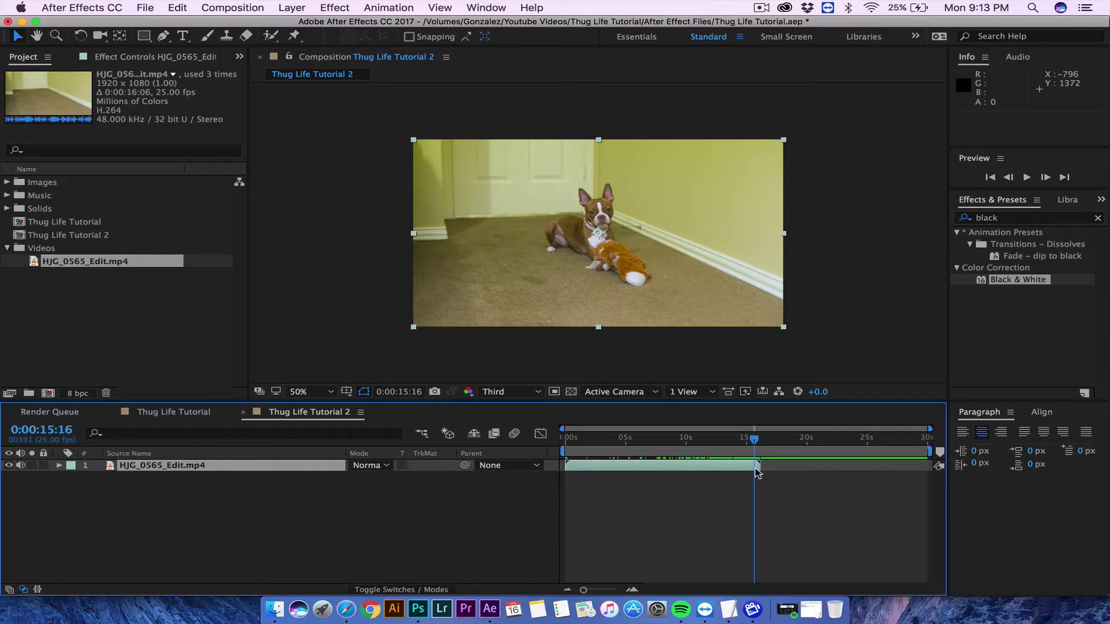
key("super+shift+d")
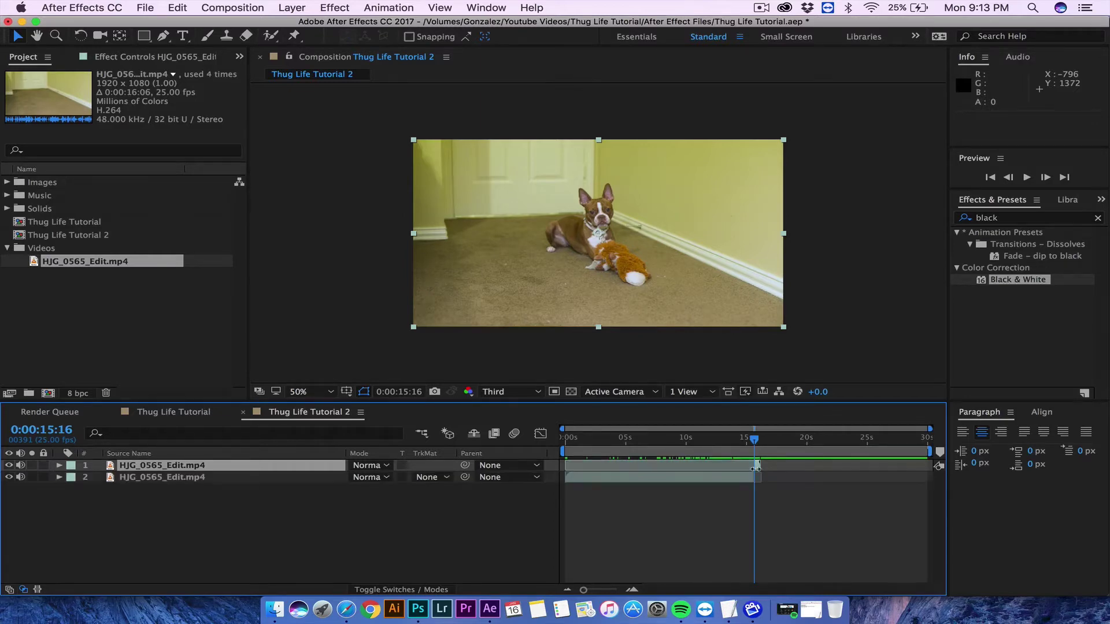
left_click(181, 7)
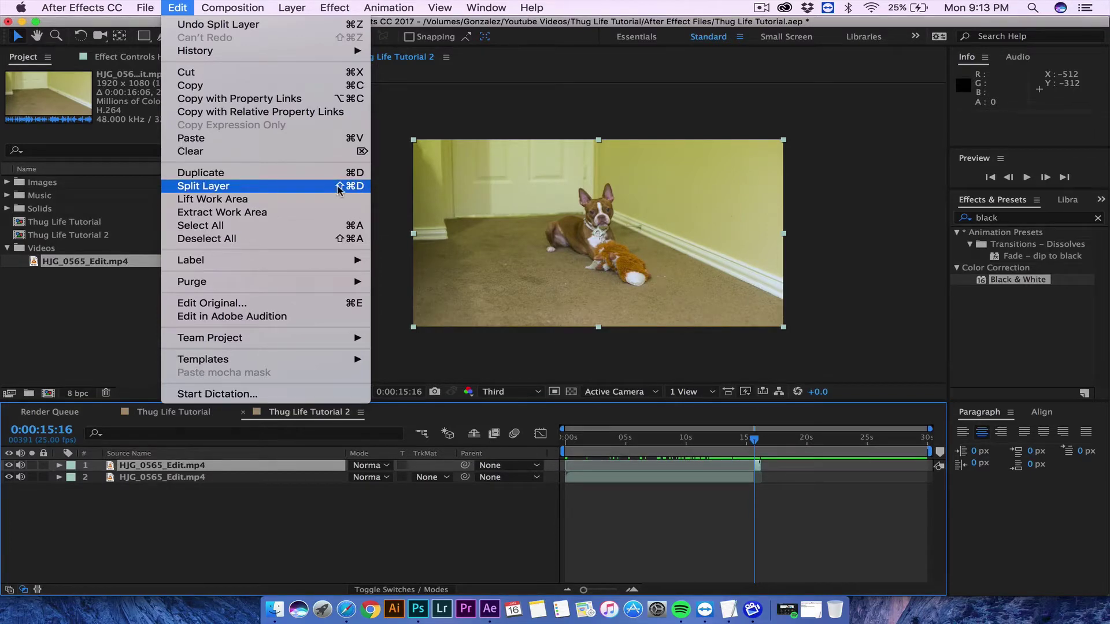
left_click(742, 519)
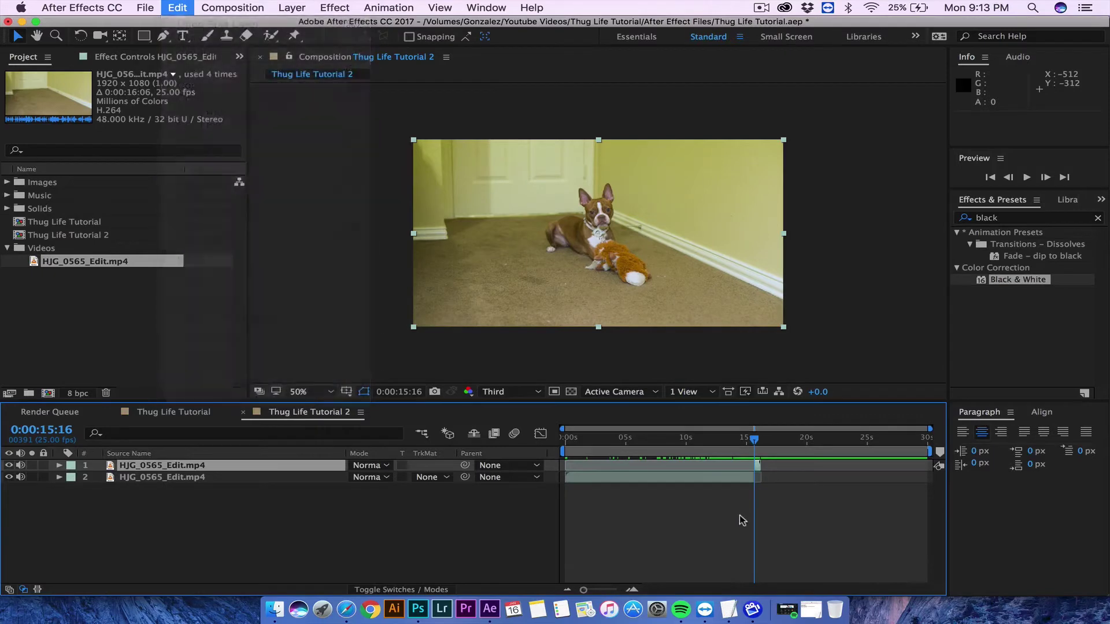
Step: Apply Freeze Frame to the short video segment after the split at 0:00:15:16
left_click(758, 468)
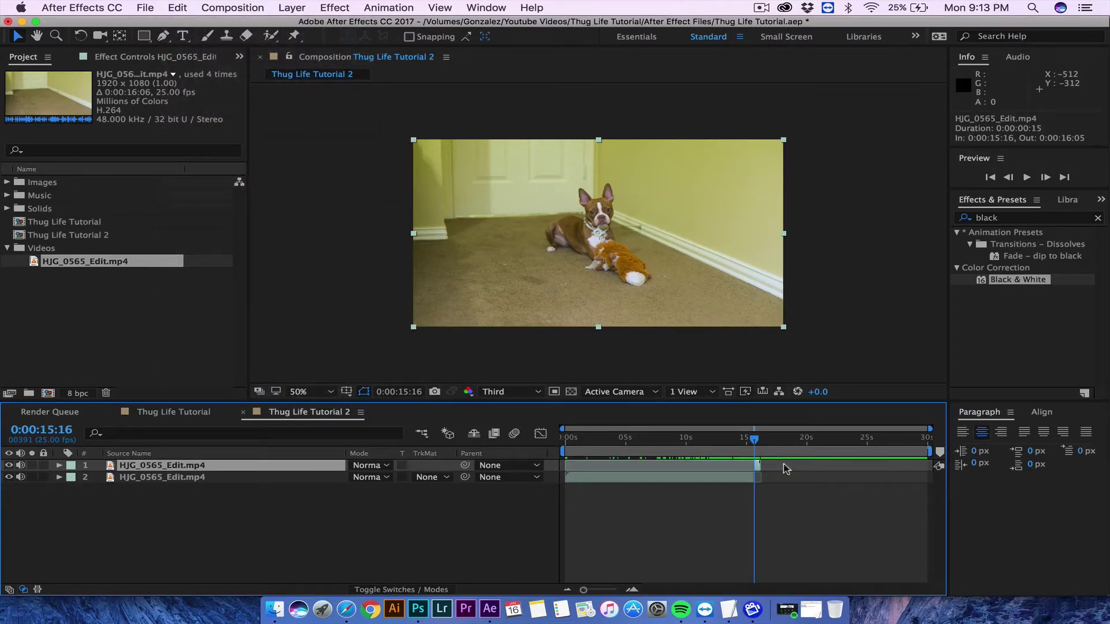
left_click_drag(583, 590, 609, 592)
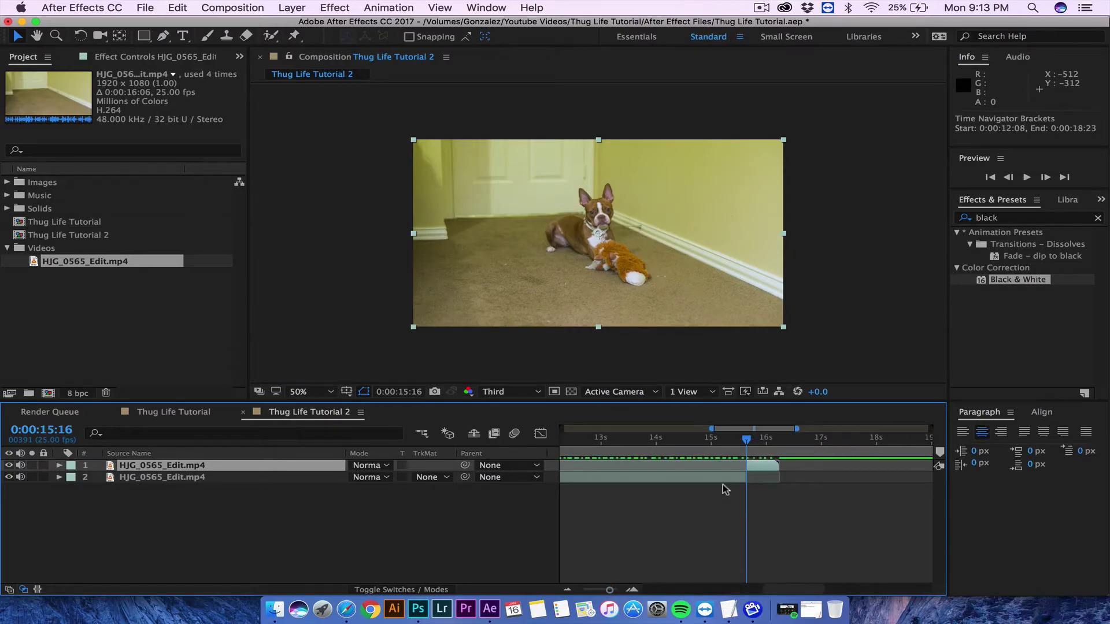
right_click(751, 469)
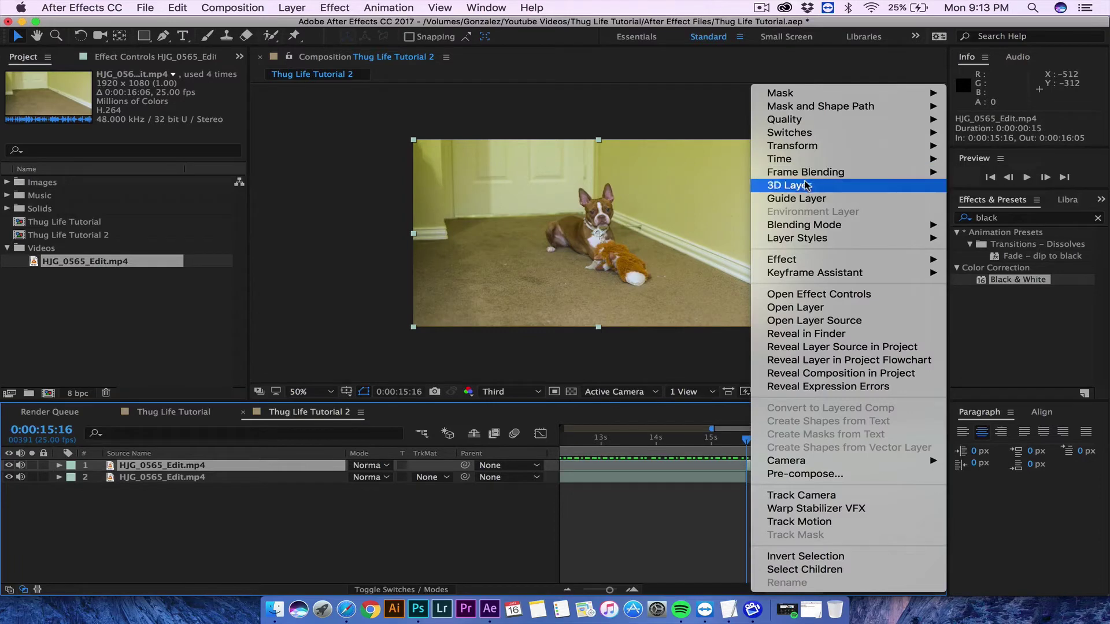
mouse_move(794, 161)
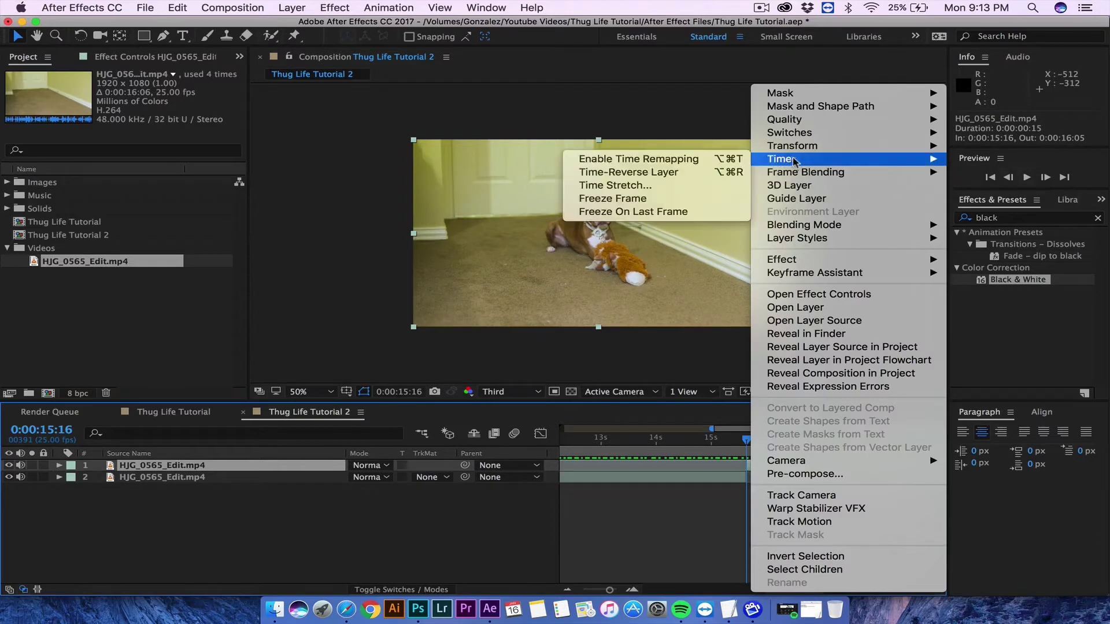
left_click(634, 200)
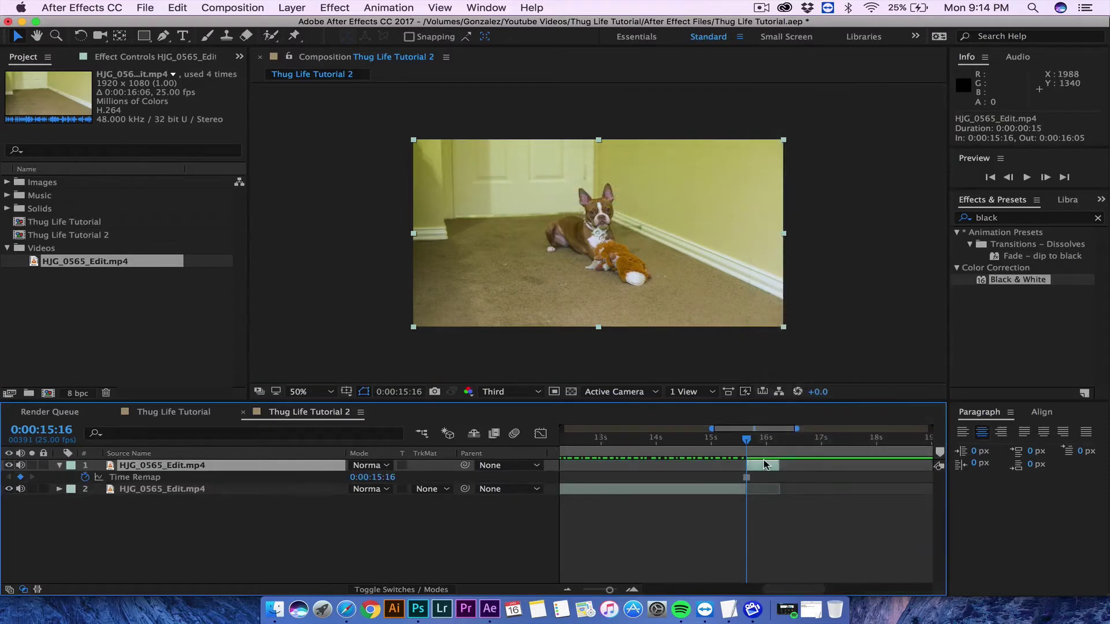
Step: Extend the frozen segment to the end of the composition at 0:00:30:00 and preview the transition into it
left_click_drag(776, 467, 924, 465)
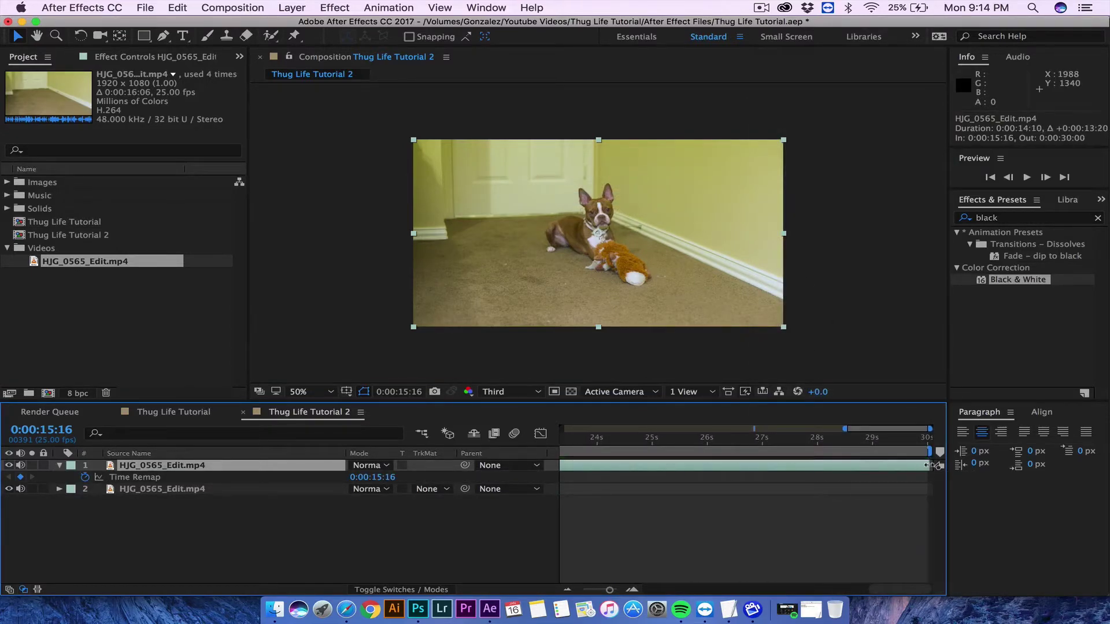
key("space")
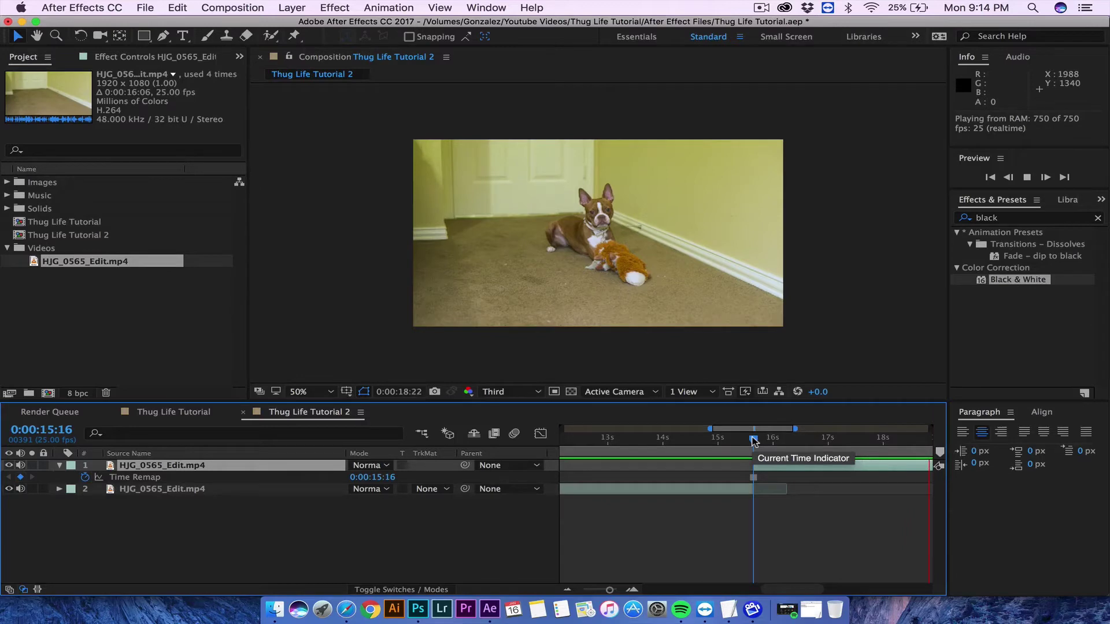
key("space")
left_click_drag(722, 438, 817, 445)
left_click(665, 532)
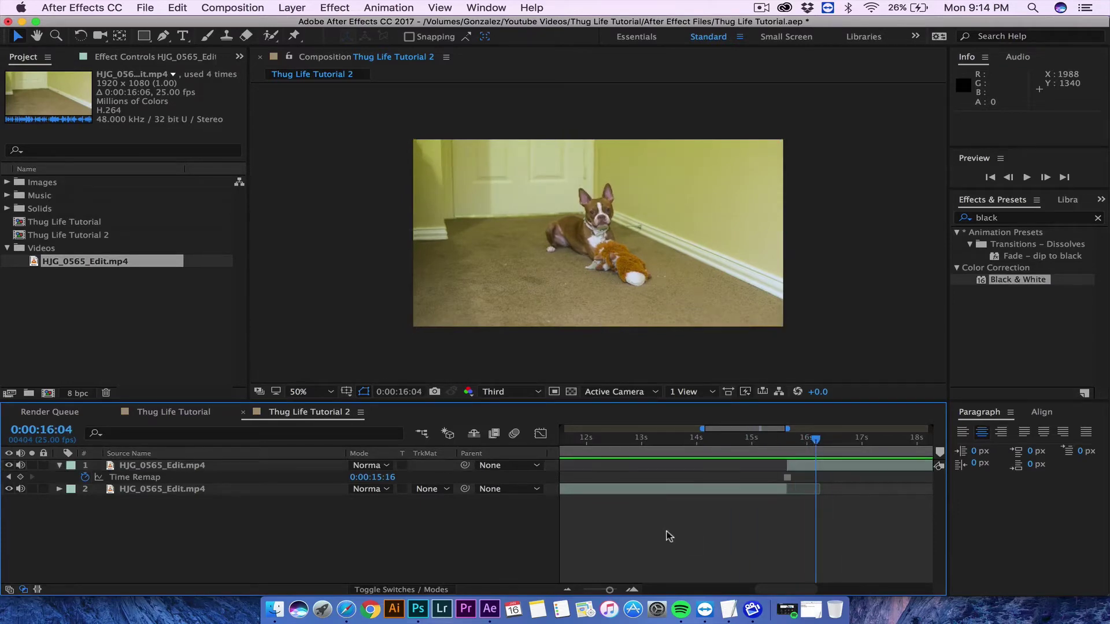
Step: Collapse the frozen layer's properties and rename that layer Freeze Frame
left_click(59, 465)
left_click(140, 466)
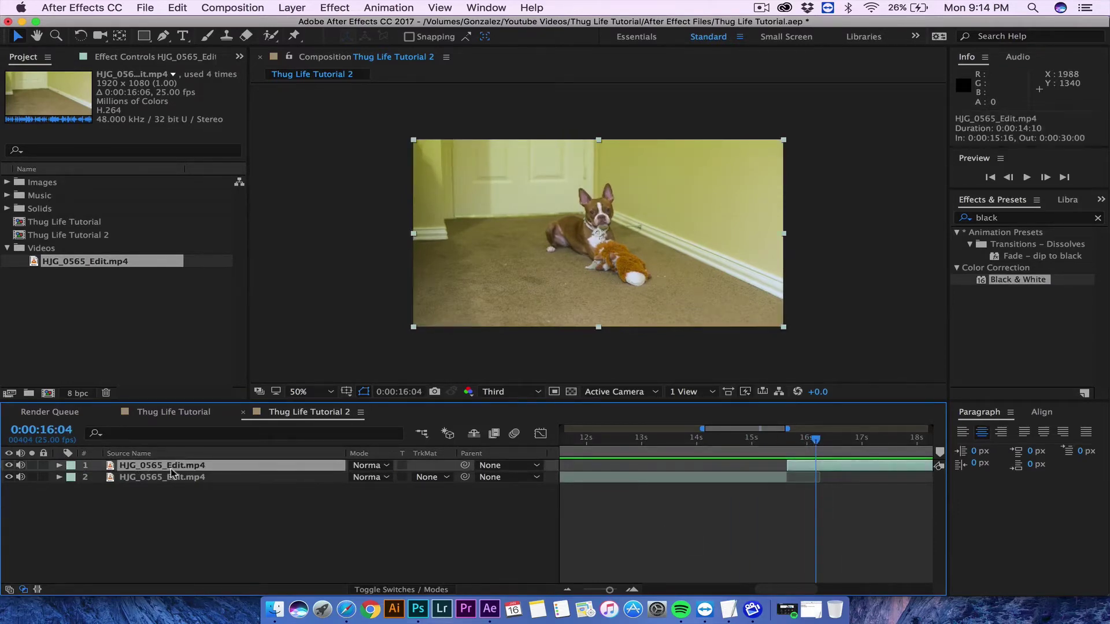
key("Return")
type("Fre")
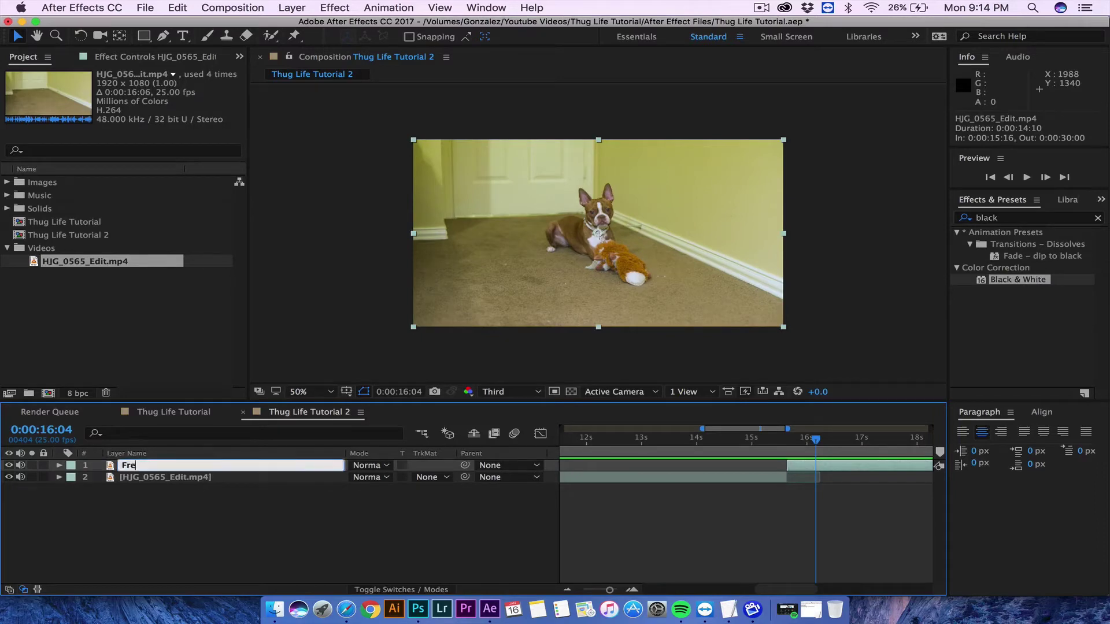
type("eze Frame")
key("Return")
Step: Rename the HJG_0565_Edit.mp4 layer beneath Freeze Frame as Puppy
left_click(128, 477)
key("Return")
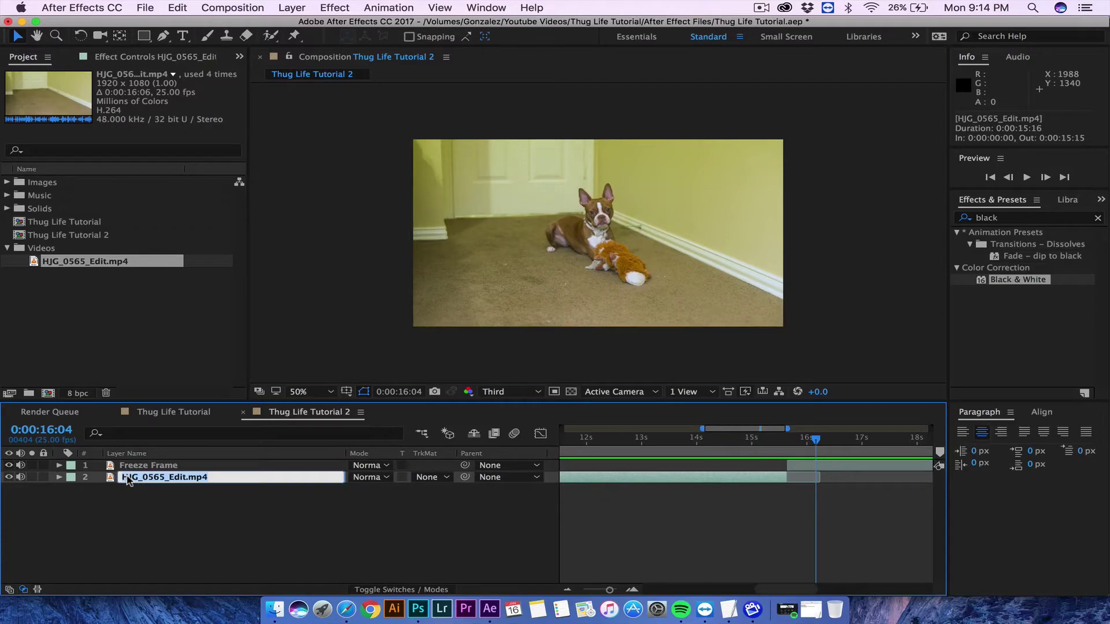
type("Pu")
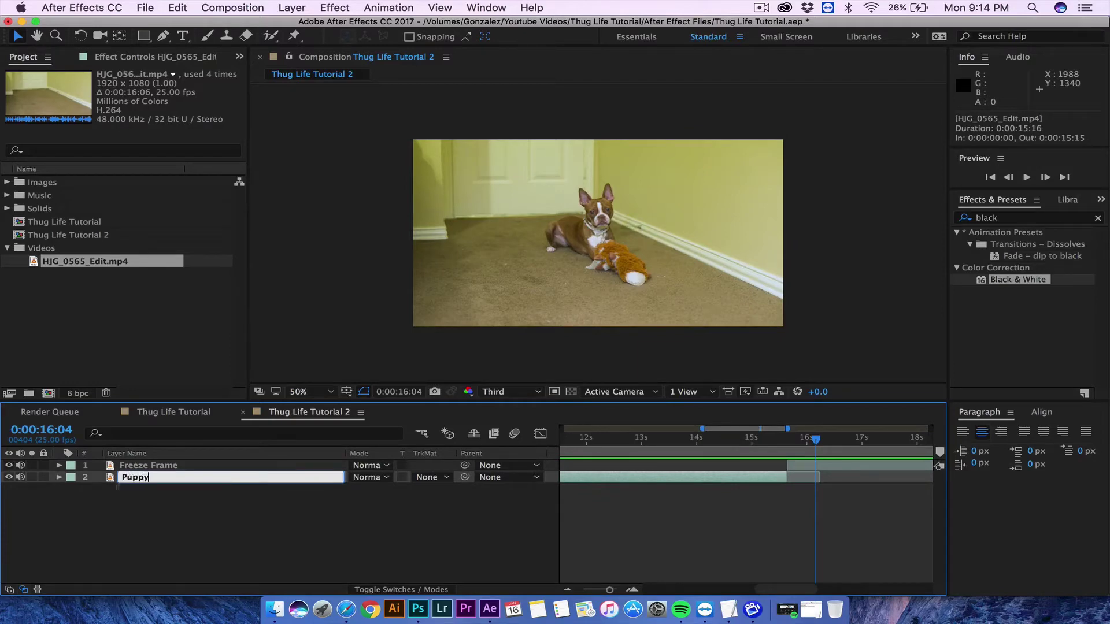
type("ppy")
left_click(107, 513)
Step: Set starting Position and Scale keyframes on the Freeze Frame layer at 0:00:15:16, where the frozen segment begins
left_click_drag(657, 443, 786, 426)
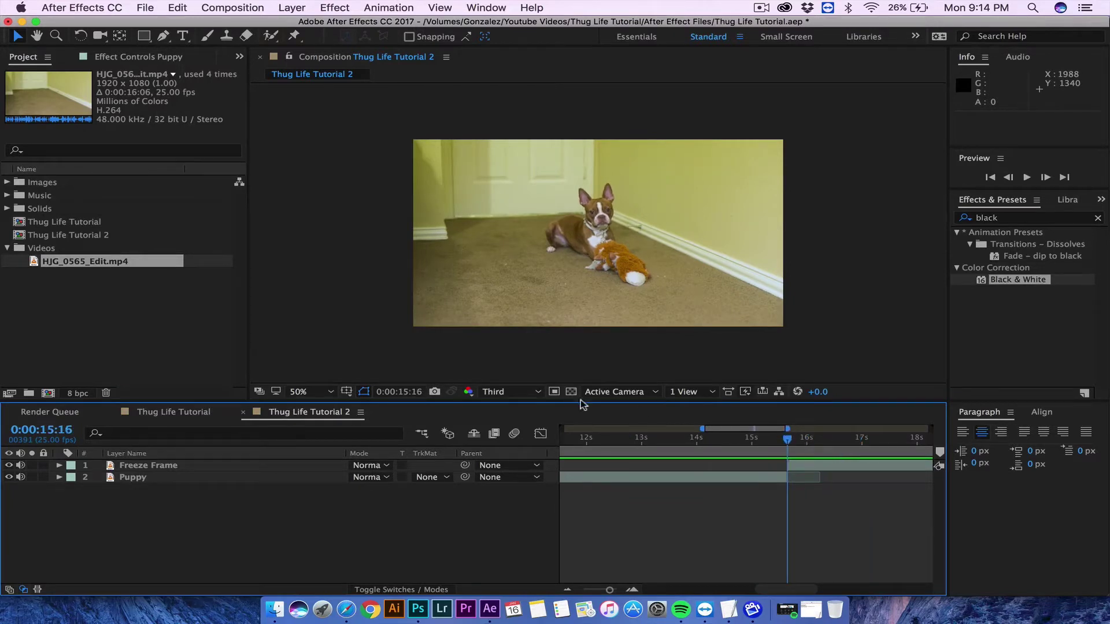
left_click(145, 466)
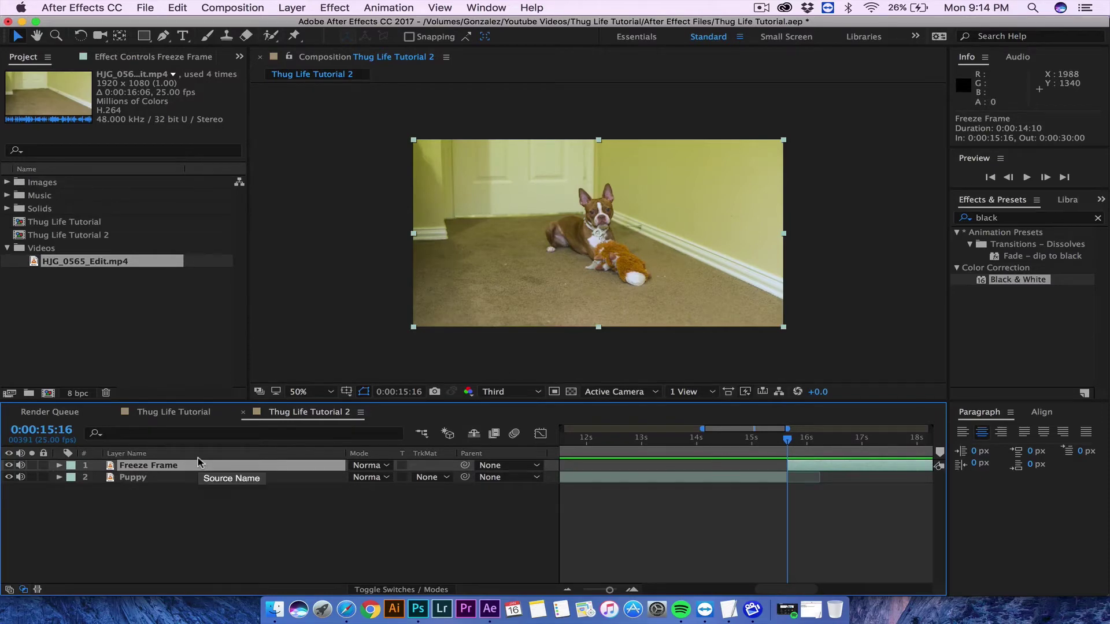
left_click(59, 466)
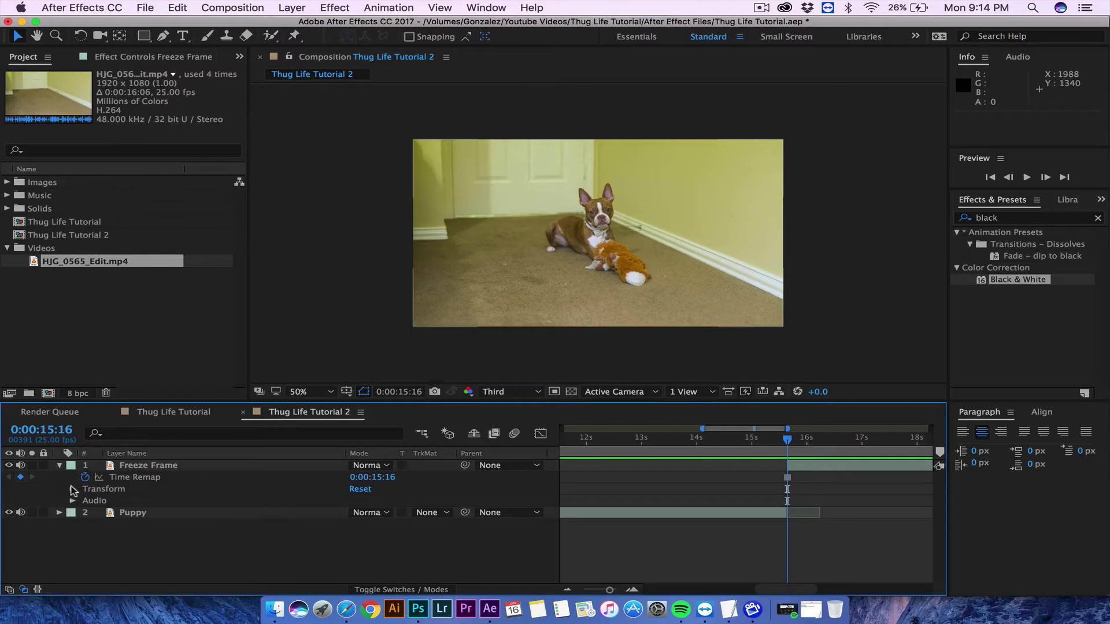
left_click(72, 490)
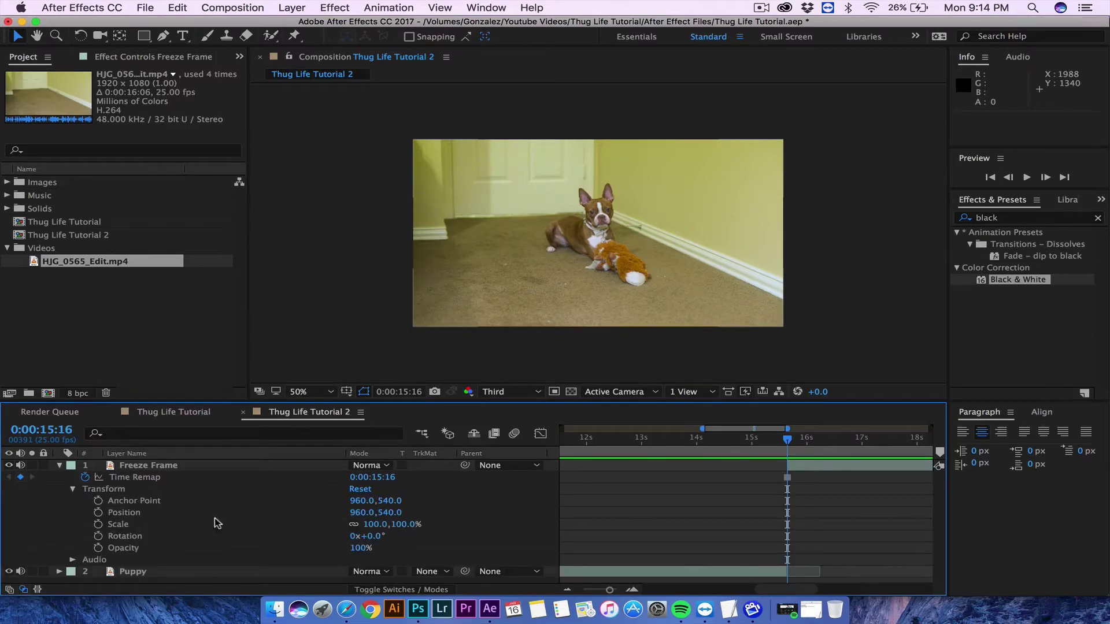
left_click(99, 513)
left_click(98, 524)
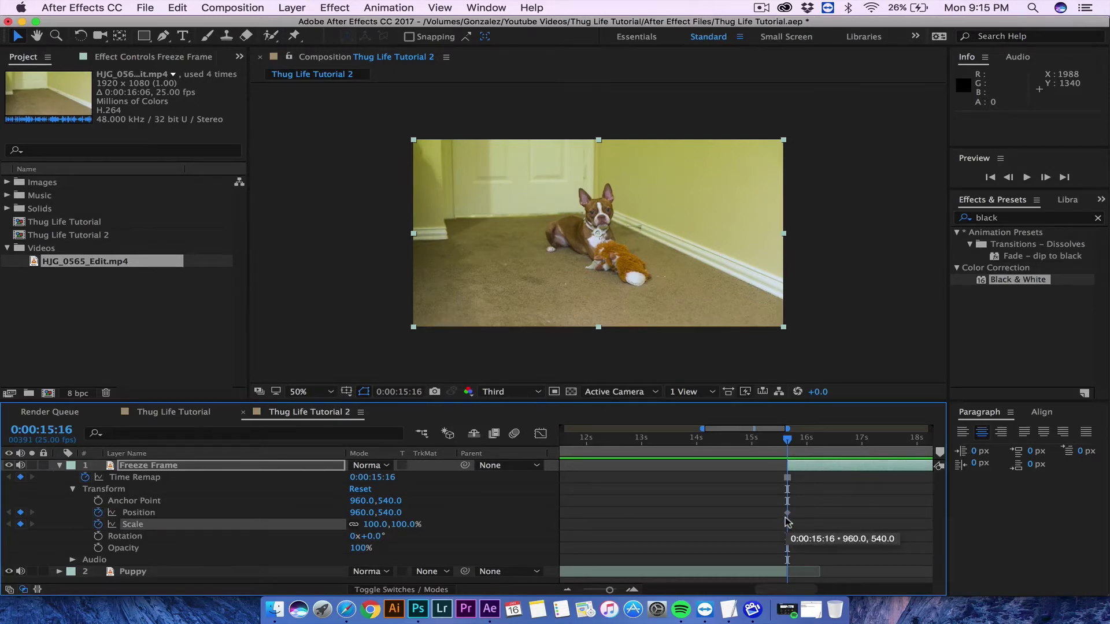
Step: At 0:00:18:01, enlarge the Freeze Frame layer to about 159% and move it horizontally to position 1460, 540
left_click_drag(787, 440, 921, 442)
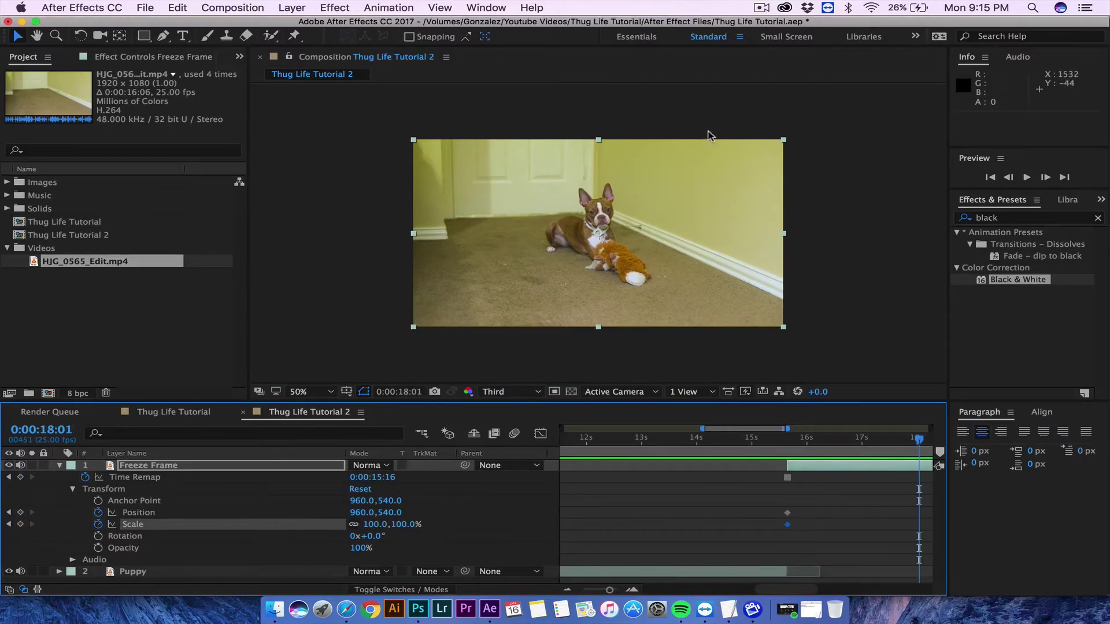
left_click_drag(782, 144, 893, 85)
left_click_drag(607, 184, 682, 189)
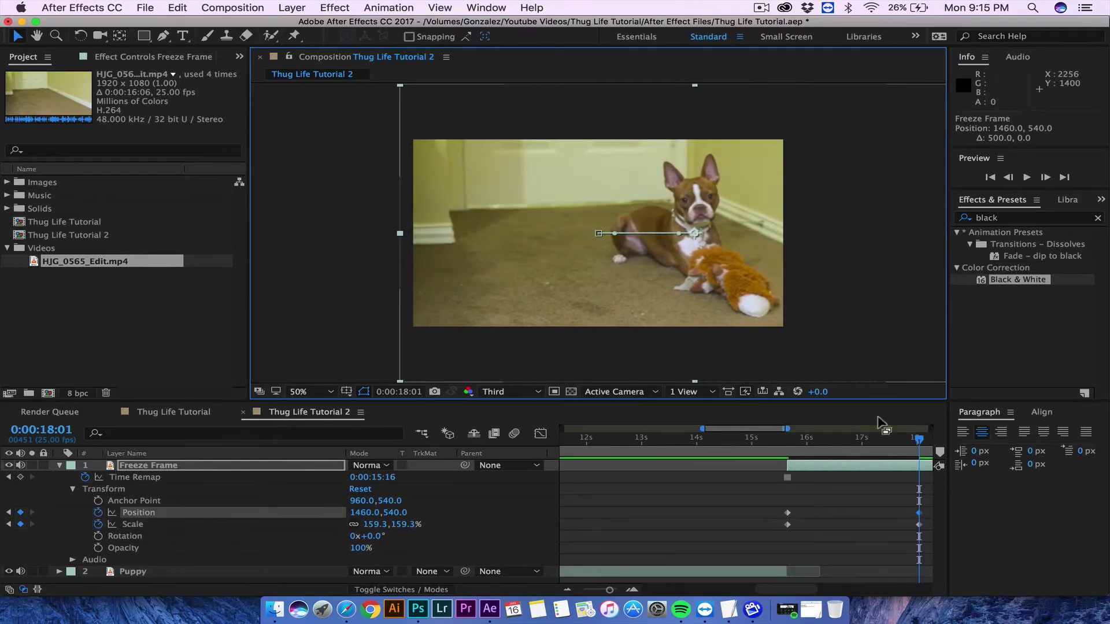
Step: Review the Freeze Frame layer's keyframes and preview its zoom animation from 0:00:15:16
left_click_drag(907, 438, 786, 429)
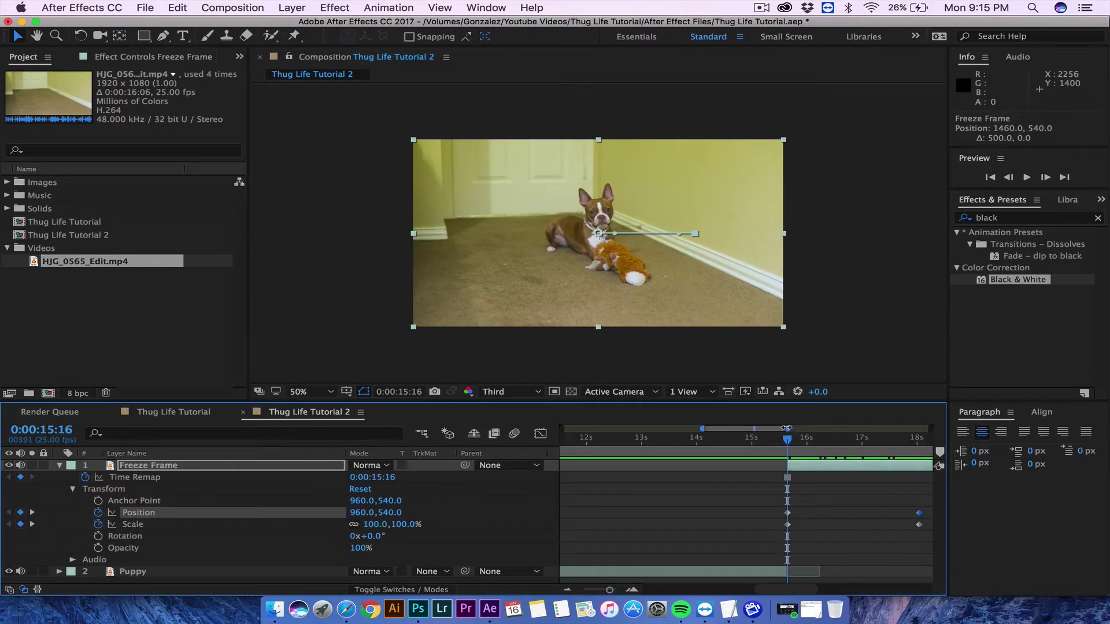
left_click(132, 470)
key("u")
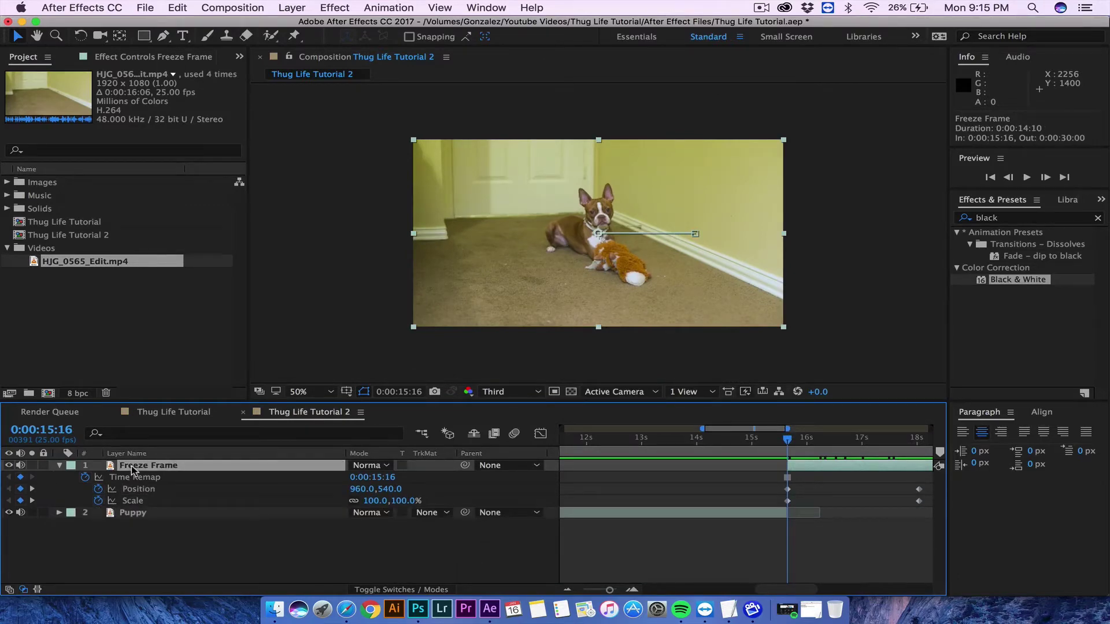
key("u")
key("u")
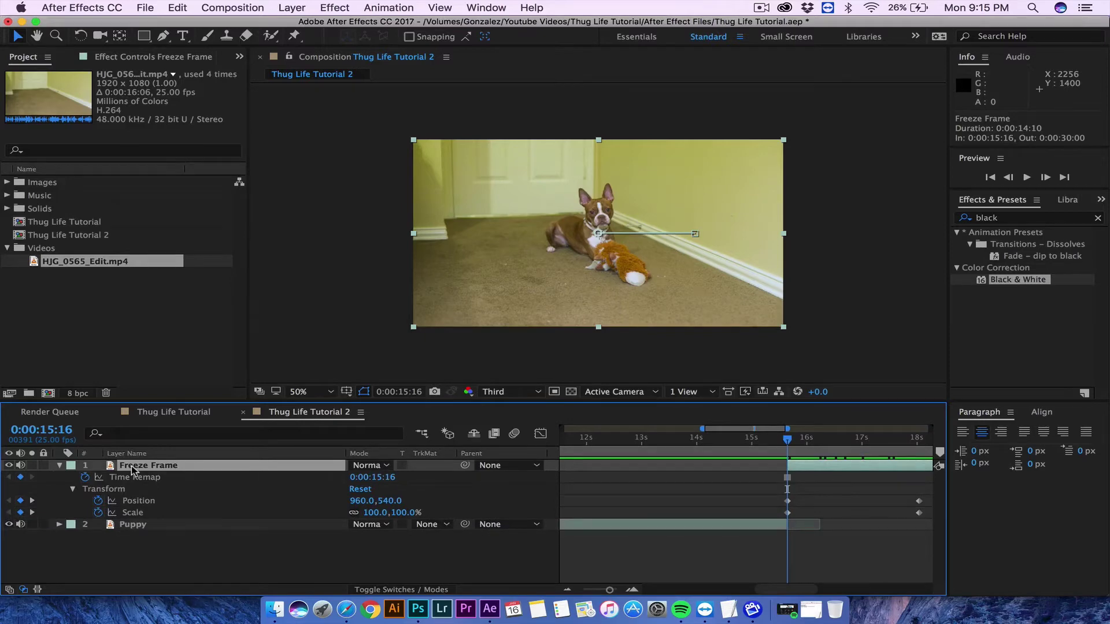
key("u")
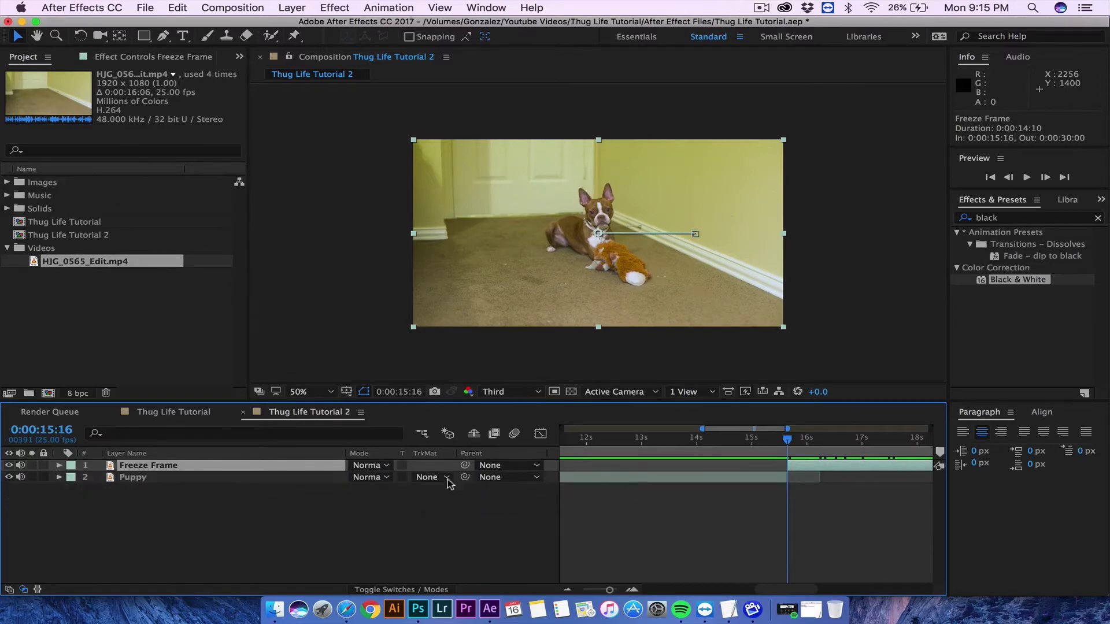
key("space")
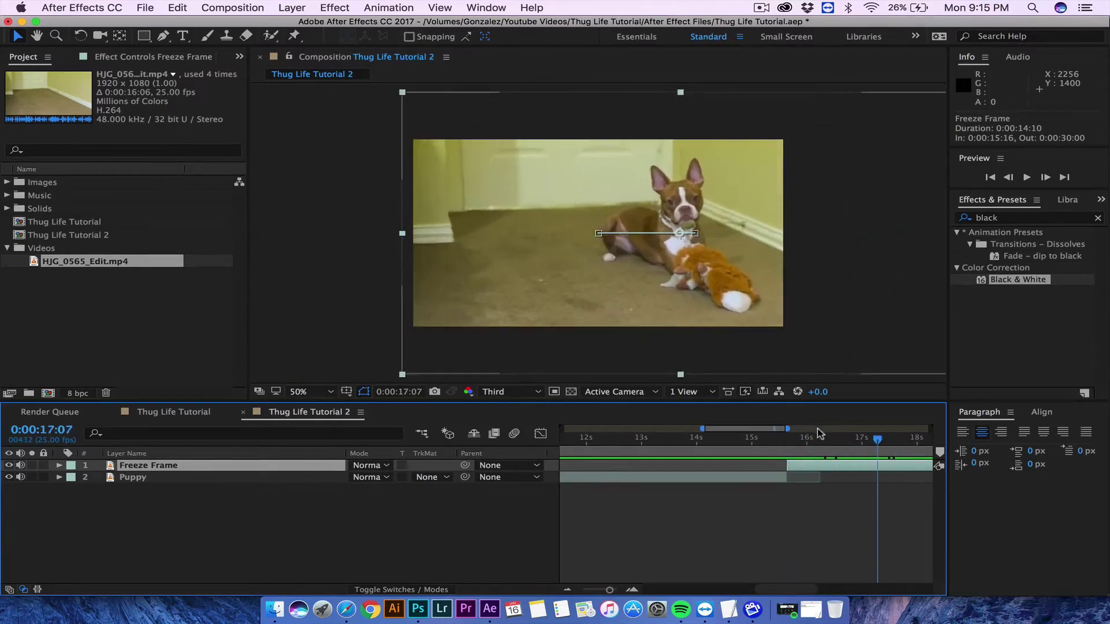
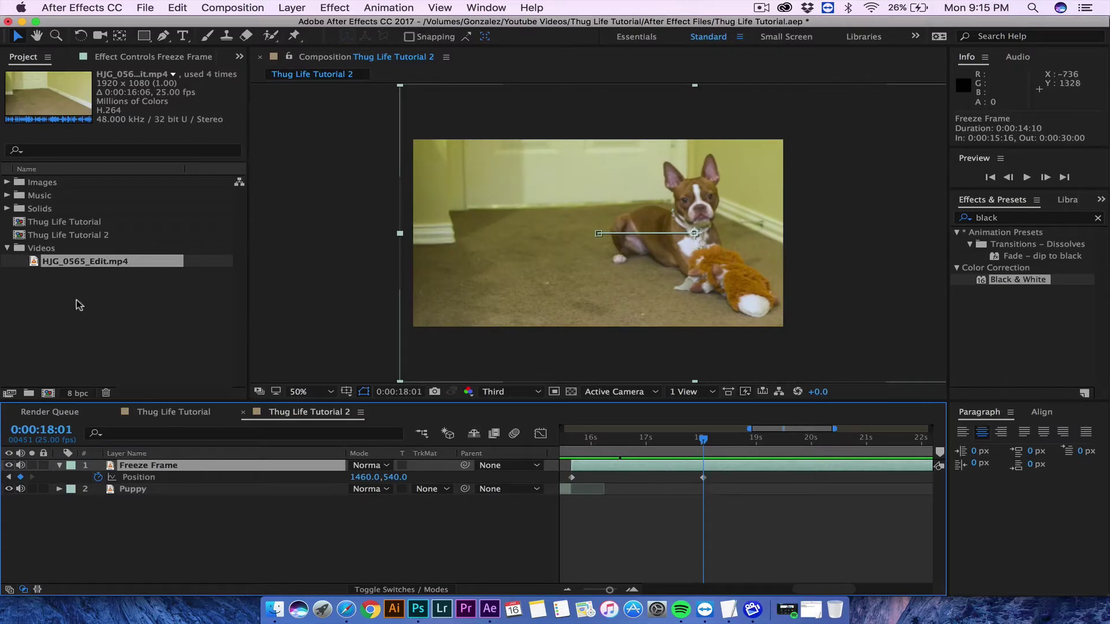
Step: Add Chain [TRANSPARENT].png above the Freeze Frame layer, shrink it and place it around the dog's neck at about 1456, 628
left_click(8, 248)
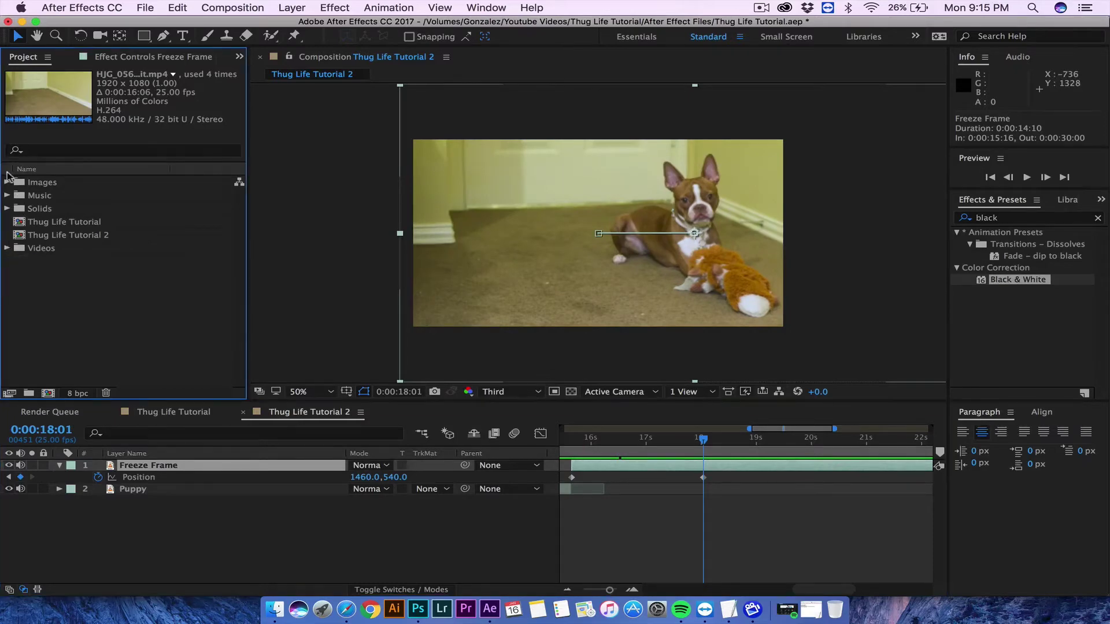
left_click(7, 182)
left_click(68, 196)
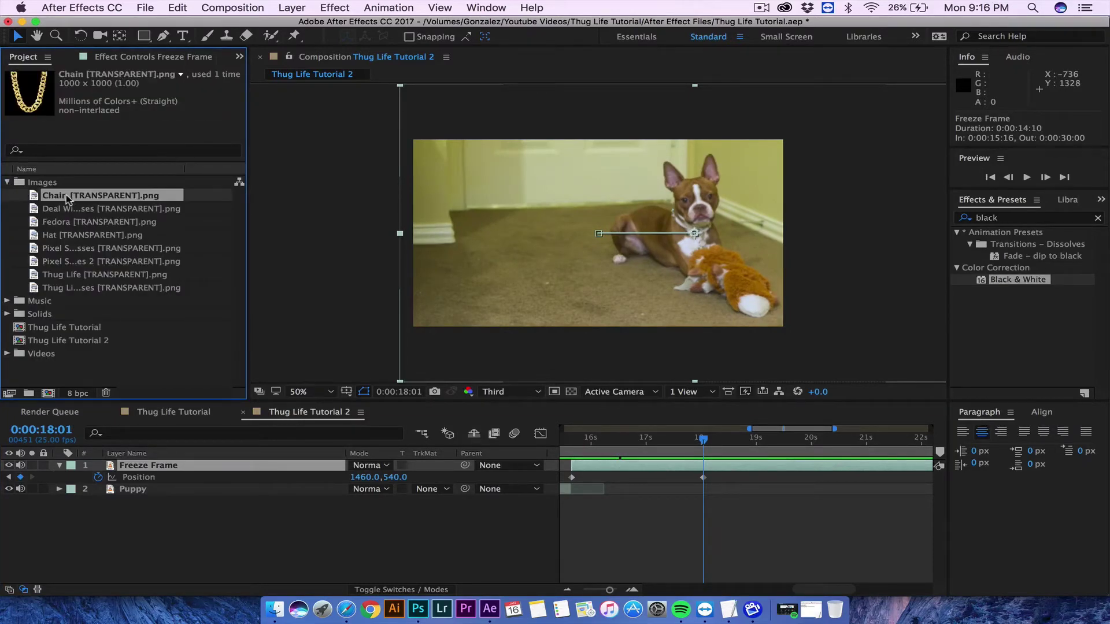
left_click_drag(63, 199, 133, 465)
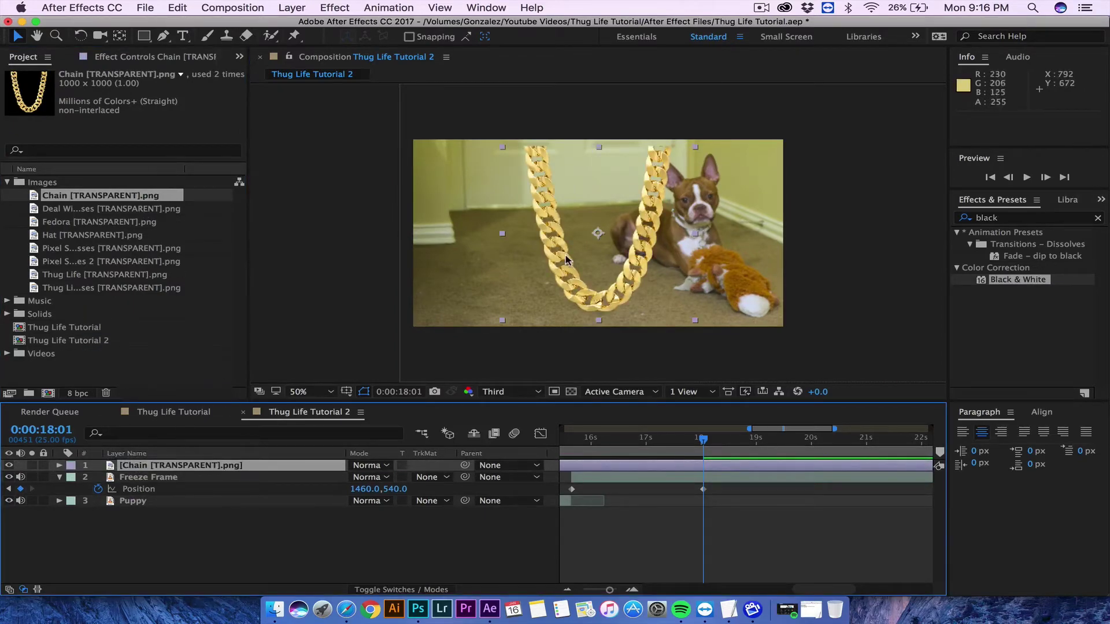
left_click_drag(502, 148, 711, 239)
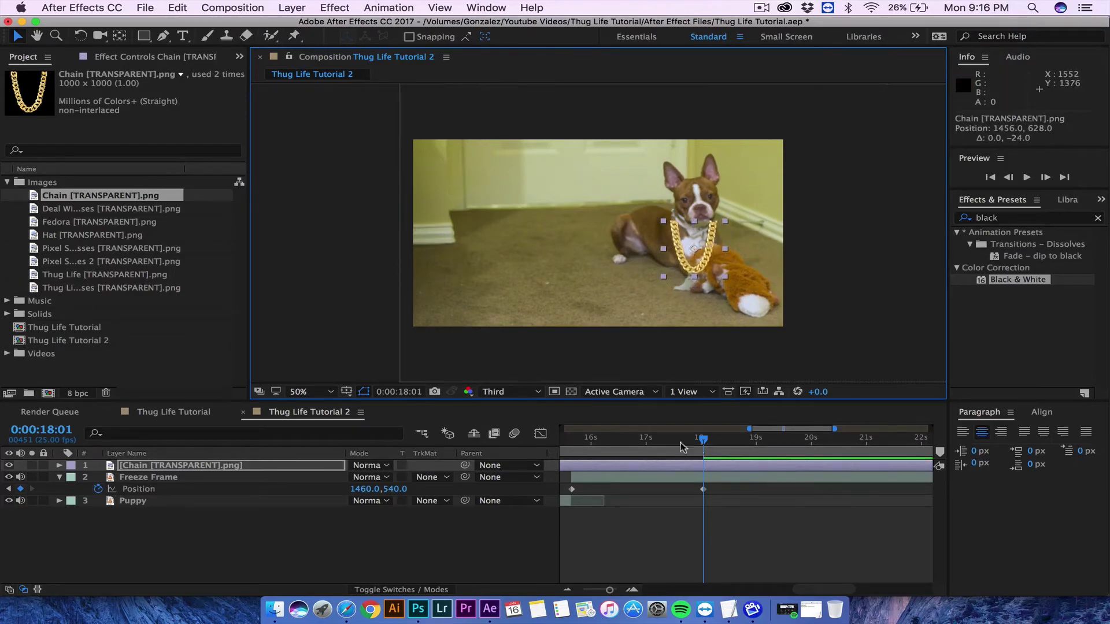
Step: Add Hat [TRANSPARENT].png as the topmost layer, shrink it and place it over the dog's head at about 1448, 164
left_click(51, 210)
left_click(67, 224)
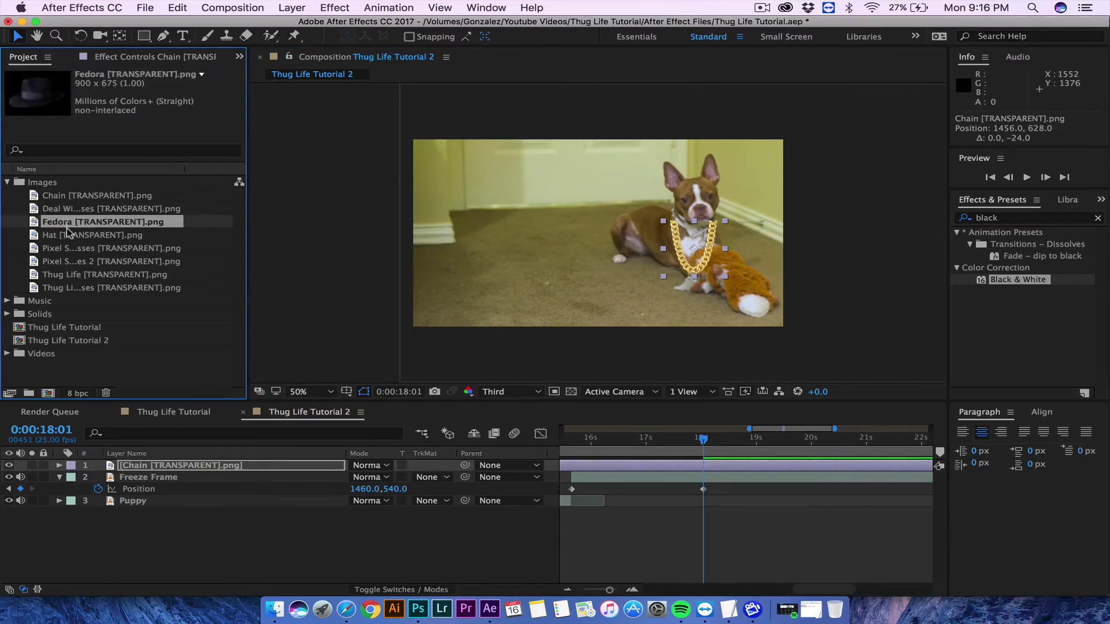
left_click(68, 234)
left_click(69, 249)
left_click(65, 236)
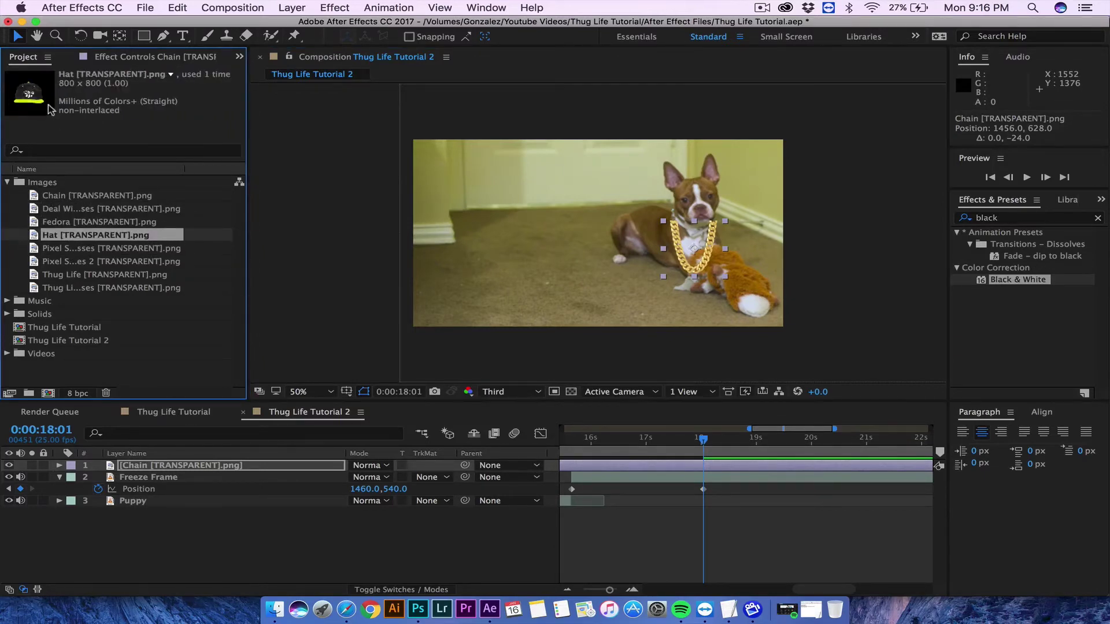
left_click_drag(49, 243, 132, 466)
left_click_drag(566, 254, 667, 182)
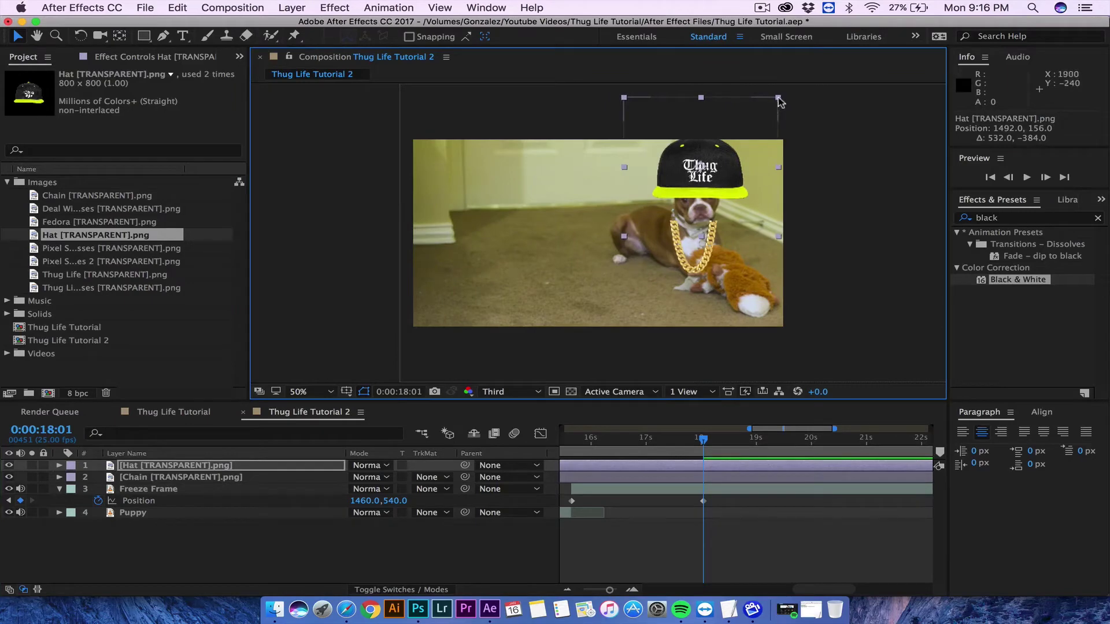
left_click_drag(779, 102, 698, 151)
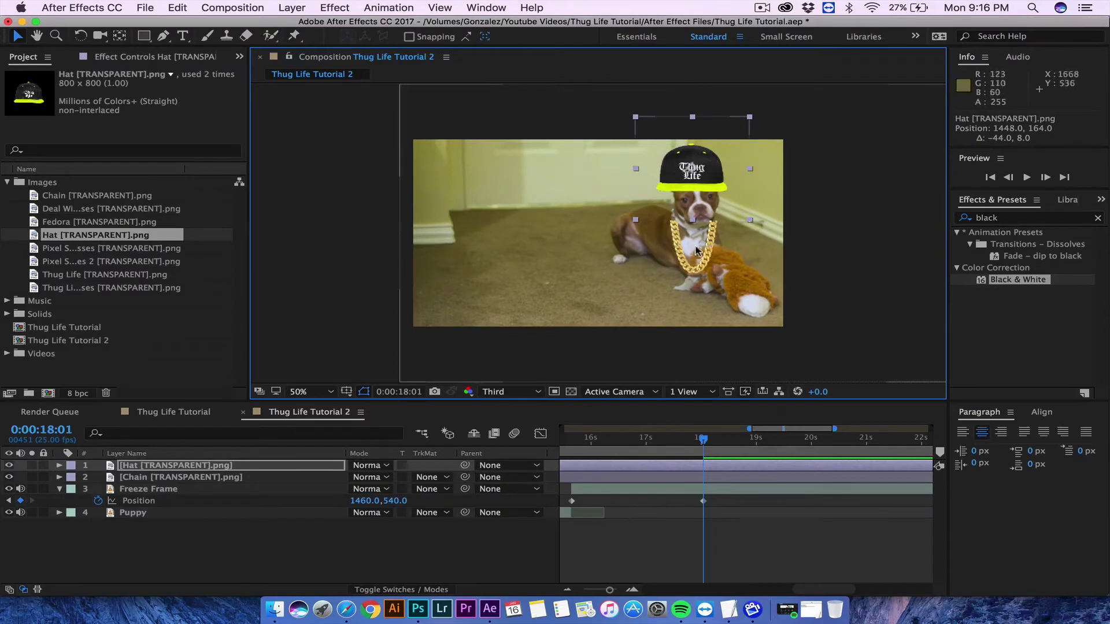
Step: Rotate the hat about -9° to match the tilt of the dog's head and nudge it to about 1452, 172
left_click(81, 36)
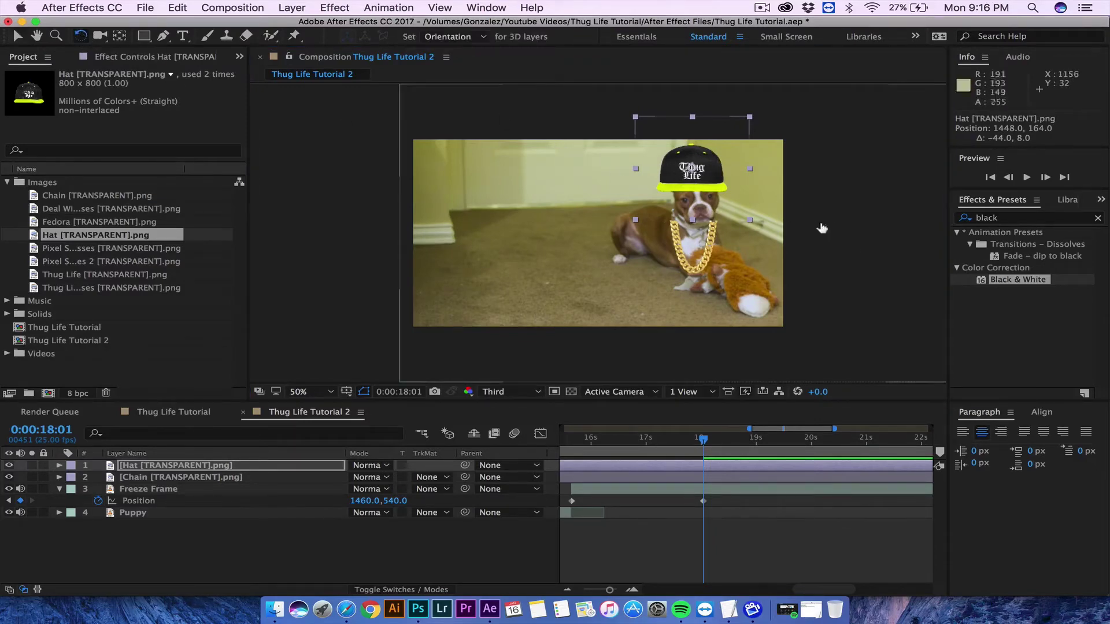
left_click_drag(756, 230, 759, 208)
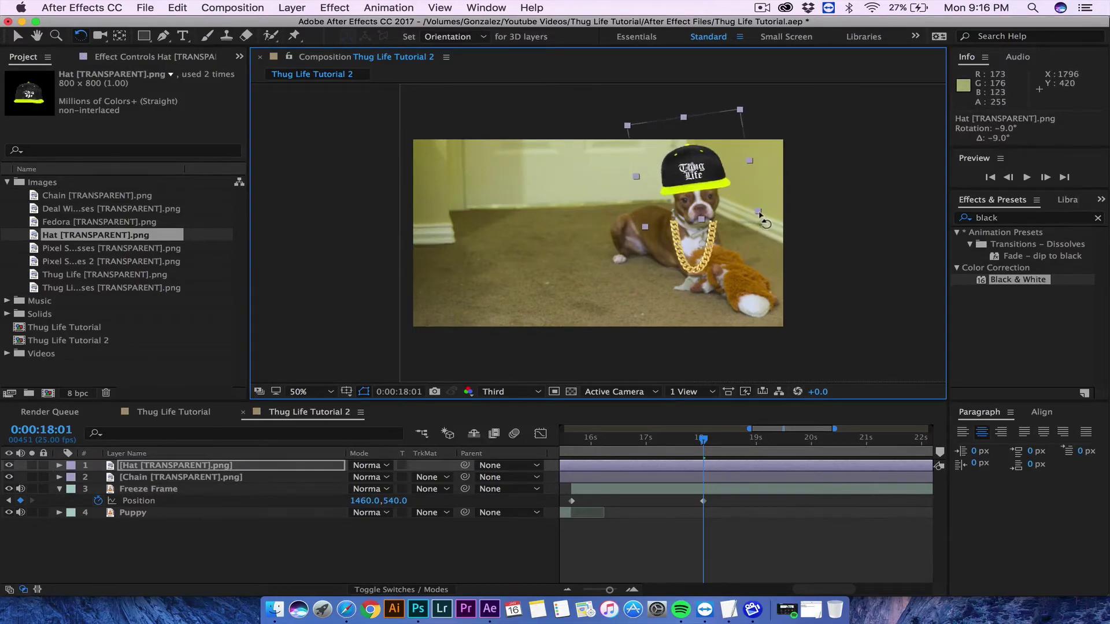
left_click(19, 38)
left_click_drag(672, 174, 673, 177)
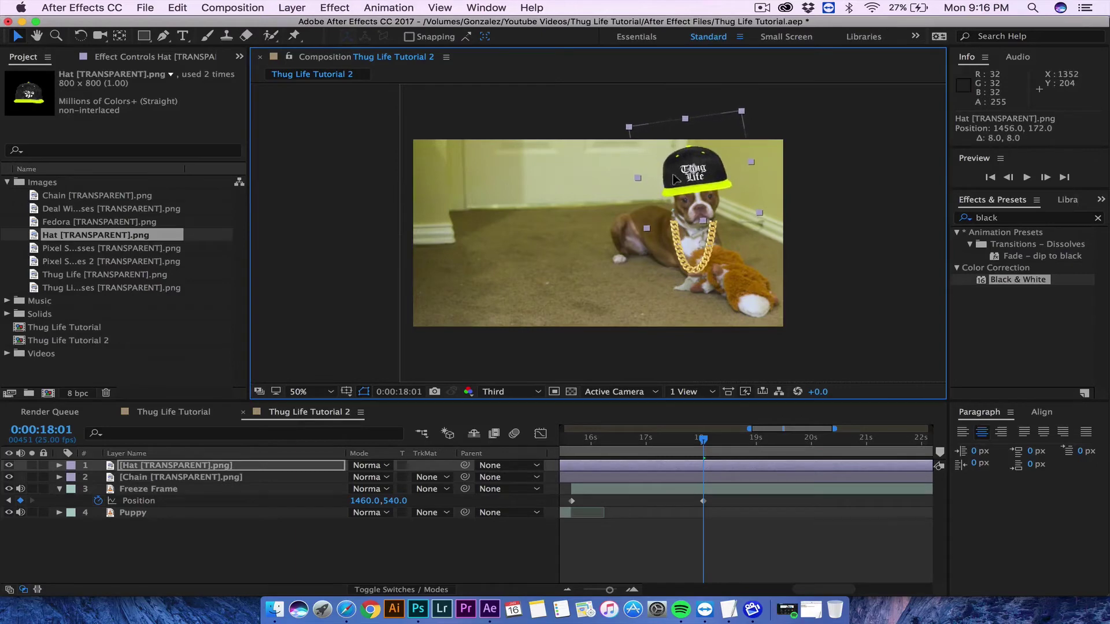
Step: Add Pixel Sunglasses 2 [TRANSPARENT].png, scale it to about 28% and place it over the dog's eyes at about 1492, 364
left_click(64, 262)
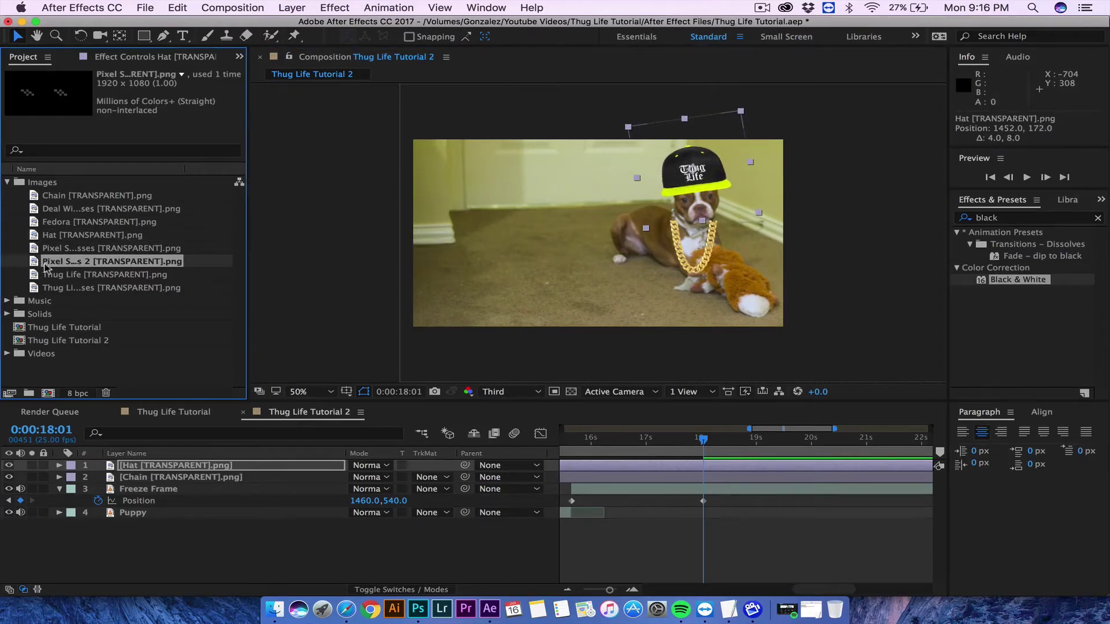
left_click_drag(45, 267, 578, 239)
left_click_drag(414, 138, 690, 196)
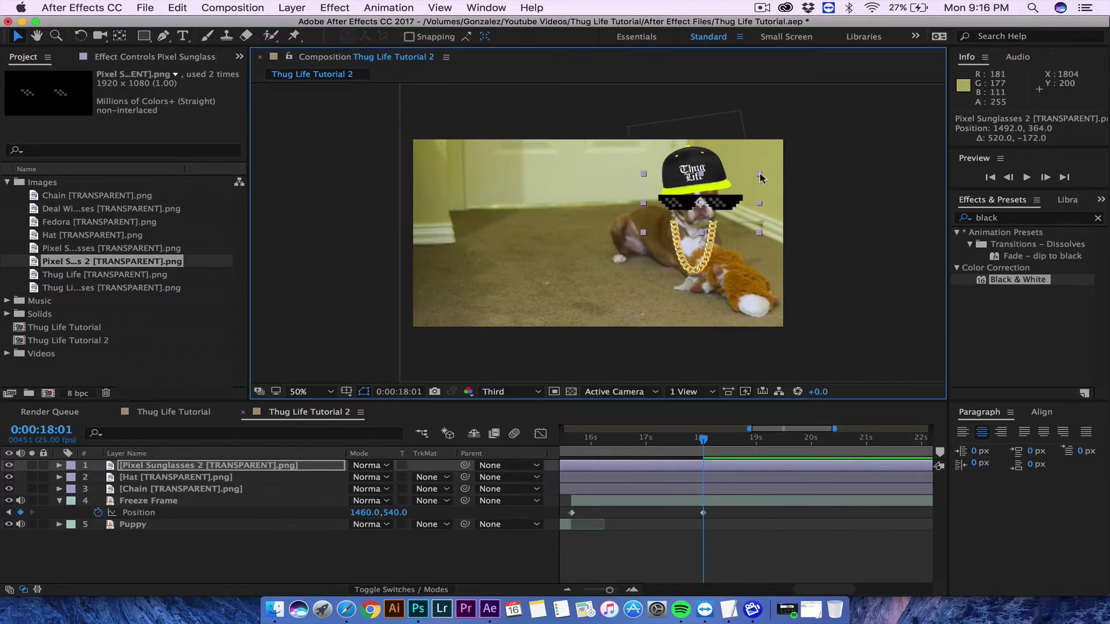
left_click_drag(759, 173, 752, 175)
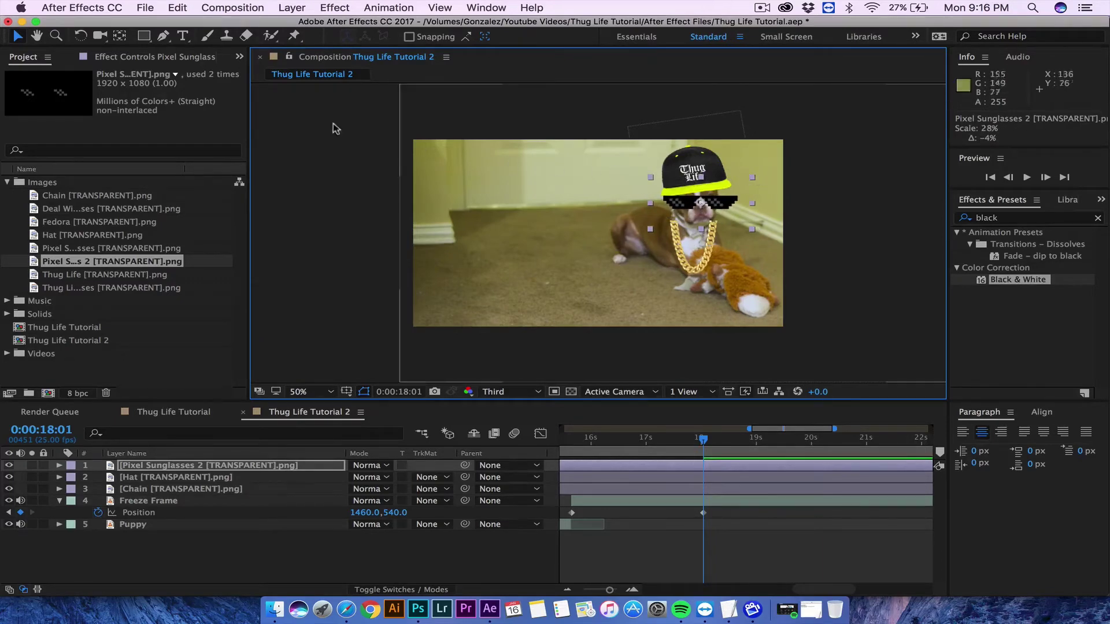
Step: Rotate the sunglasses about -8.9° to follow the dog's head tilt and nudge them to about 1488, 348
left_click(81, 36)
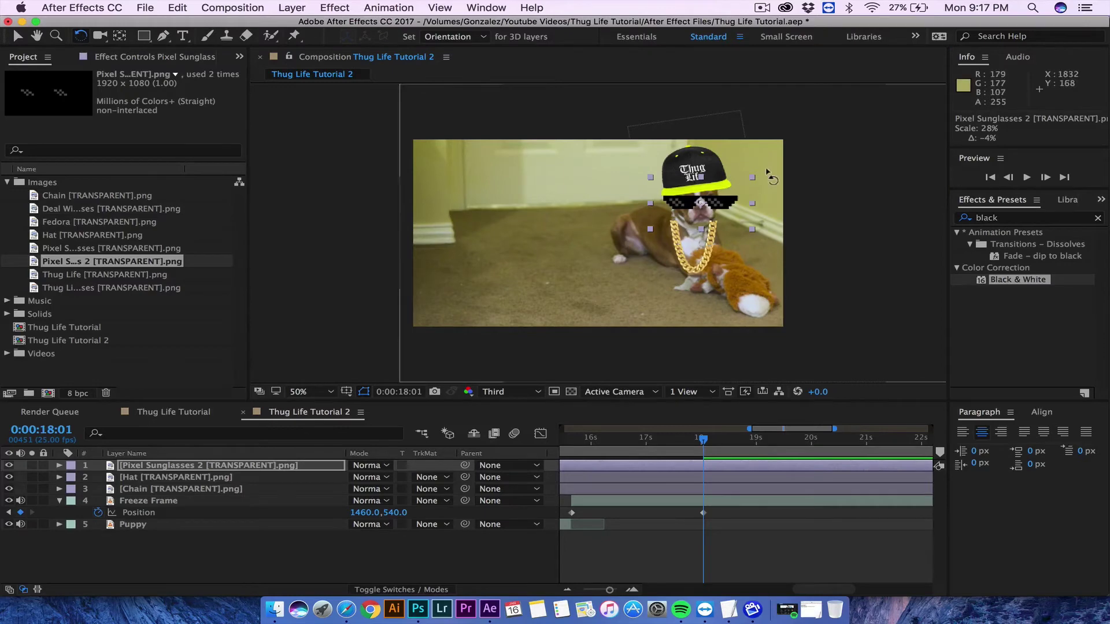
left_click_drag(759, 187, 751, 176)
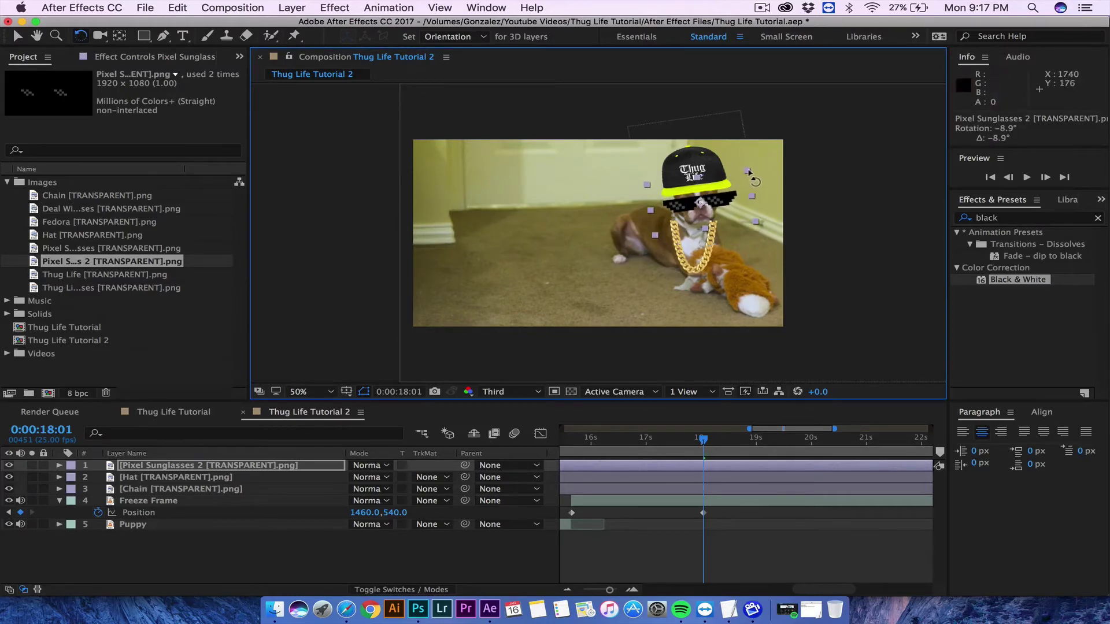
key("v")
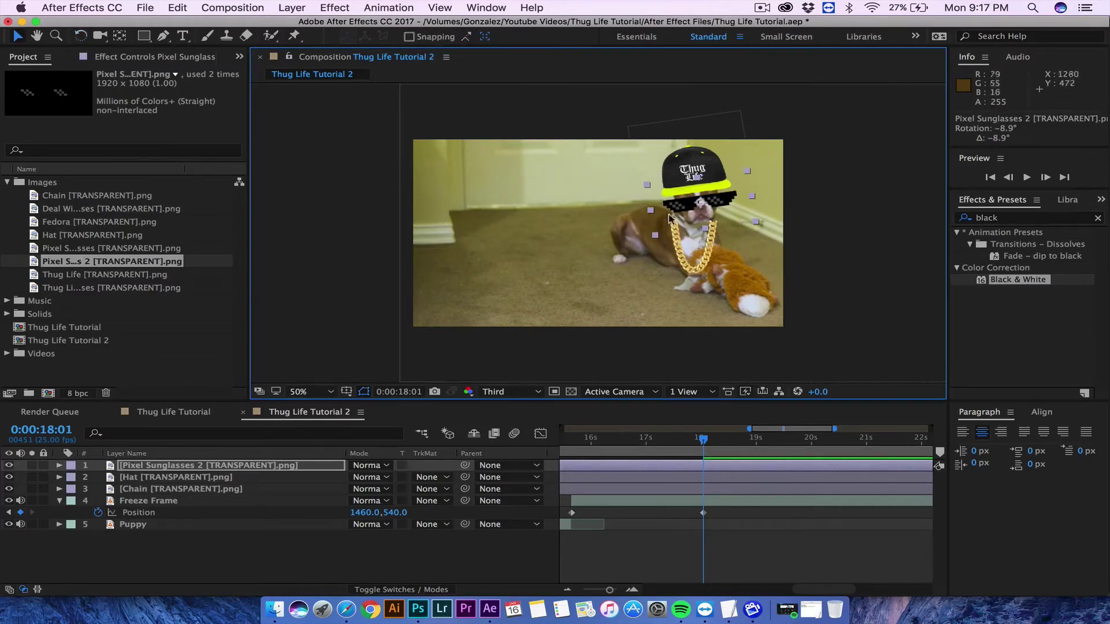
left_click_drag(682, 215, 680, 210)
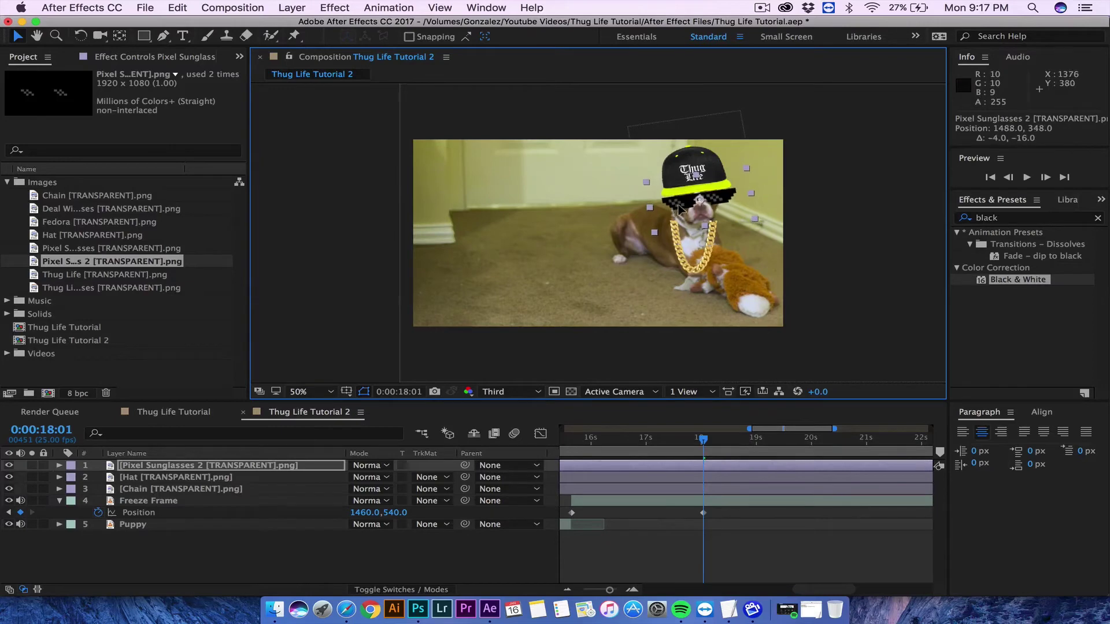
Step: Rotate the chain about -9.7° to match the dog's tilt and nudge it to about 1500, 608
left_click(809, 300)
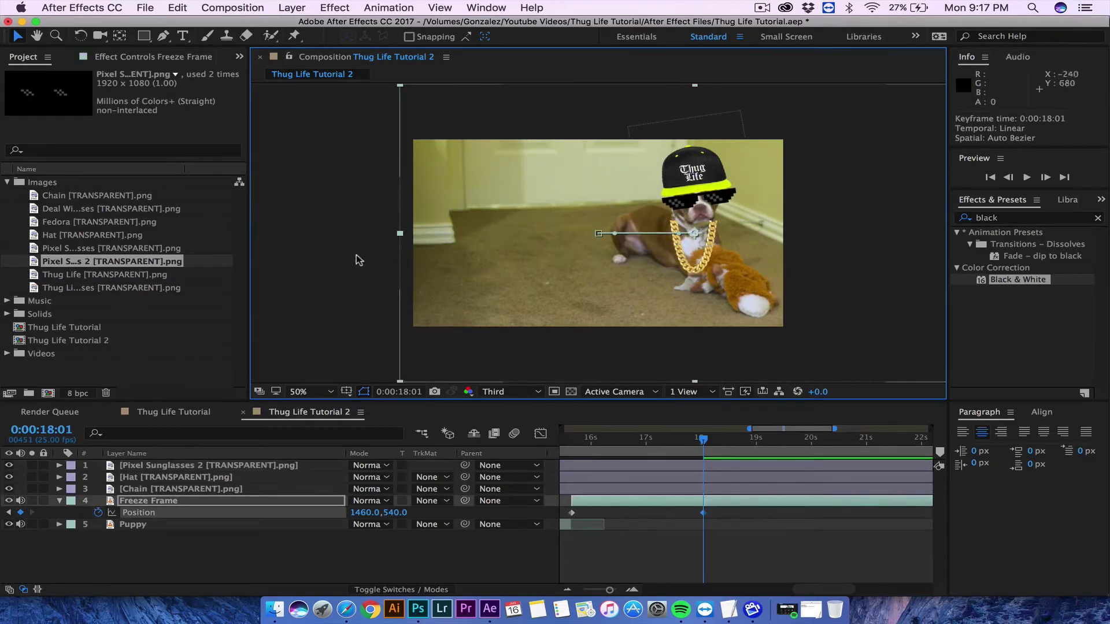
left_click(82, 37)
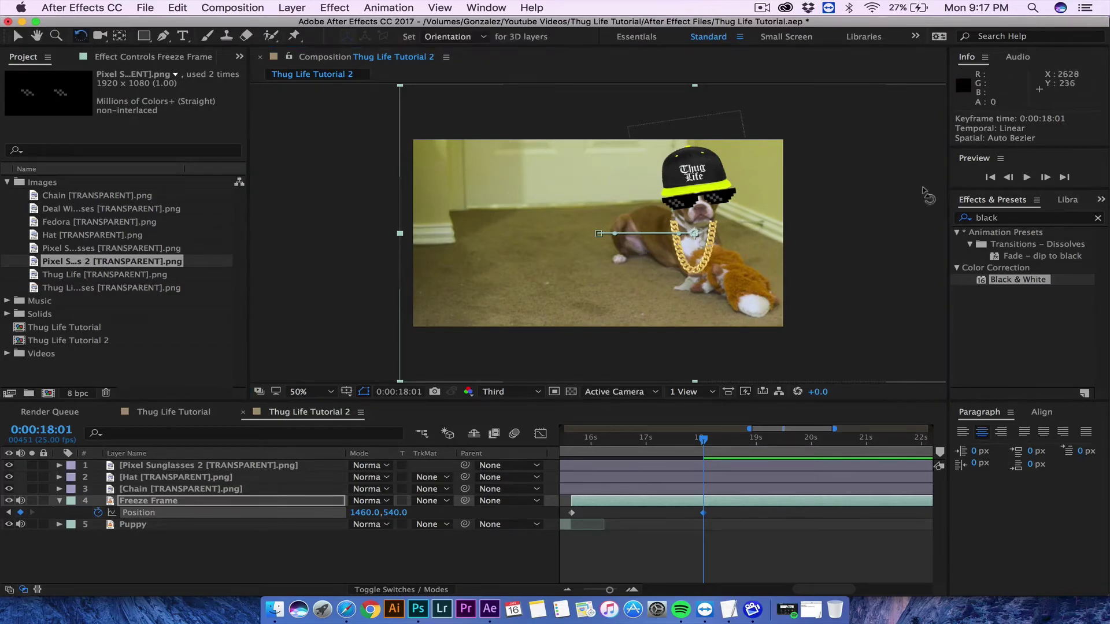
left_click(154, 489)
left_click_drag(731, 287, 735, 276)
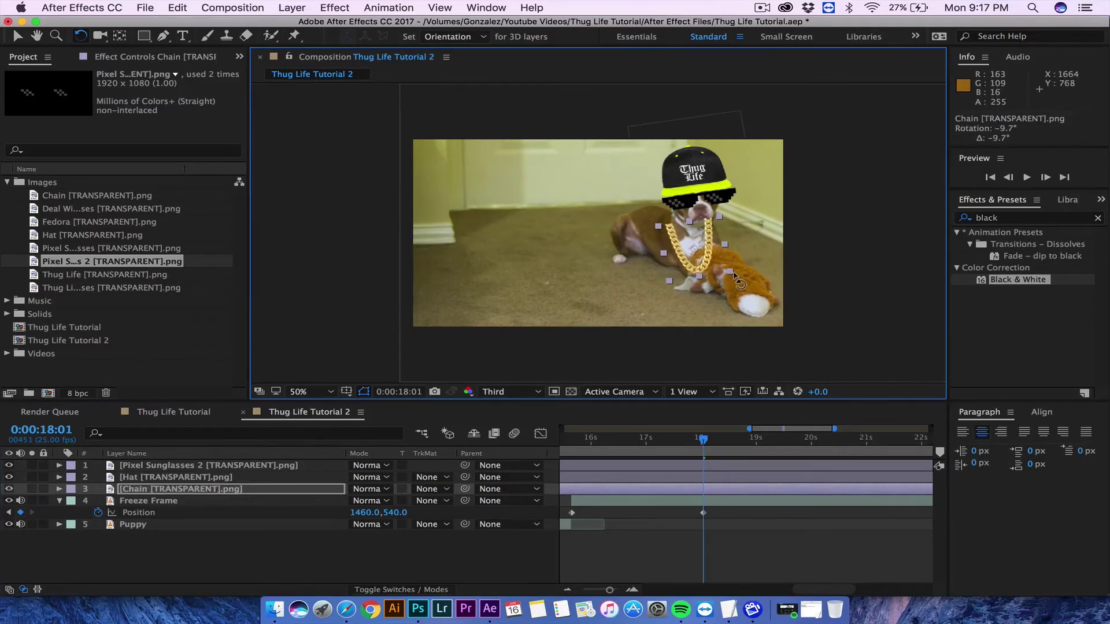
left_click(20, 38)
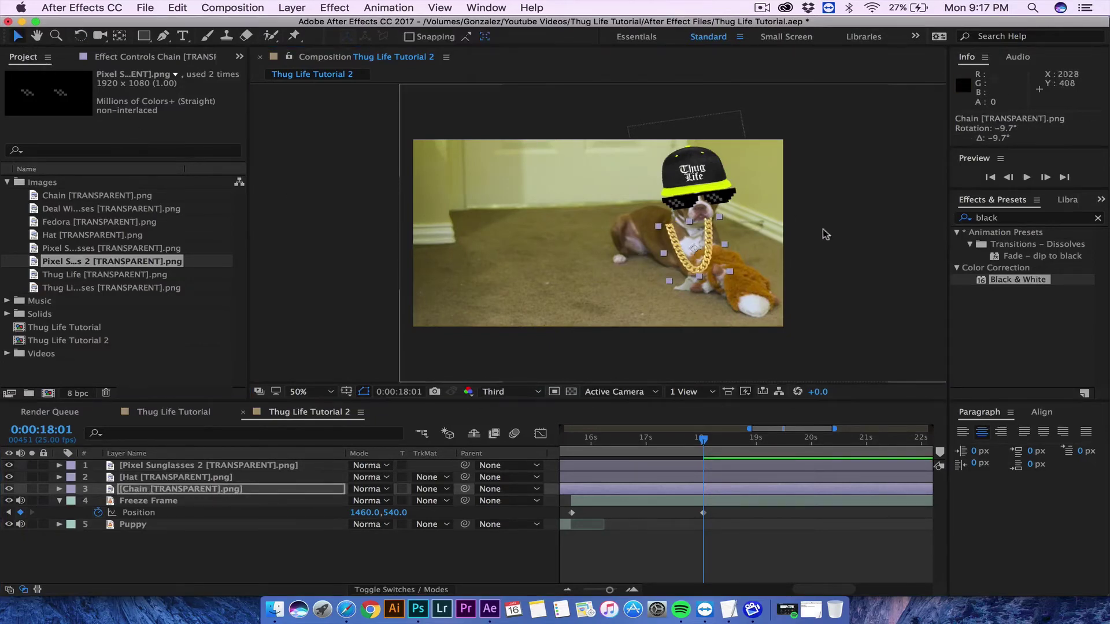
left_click_drag(688, 271, 696, 264)
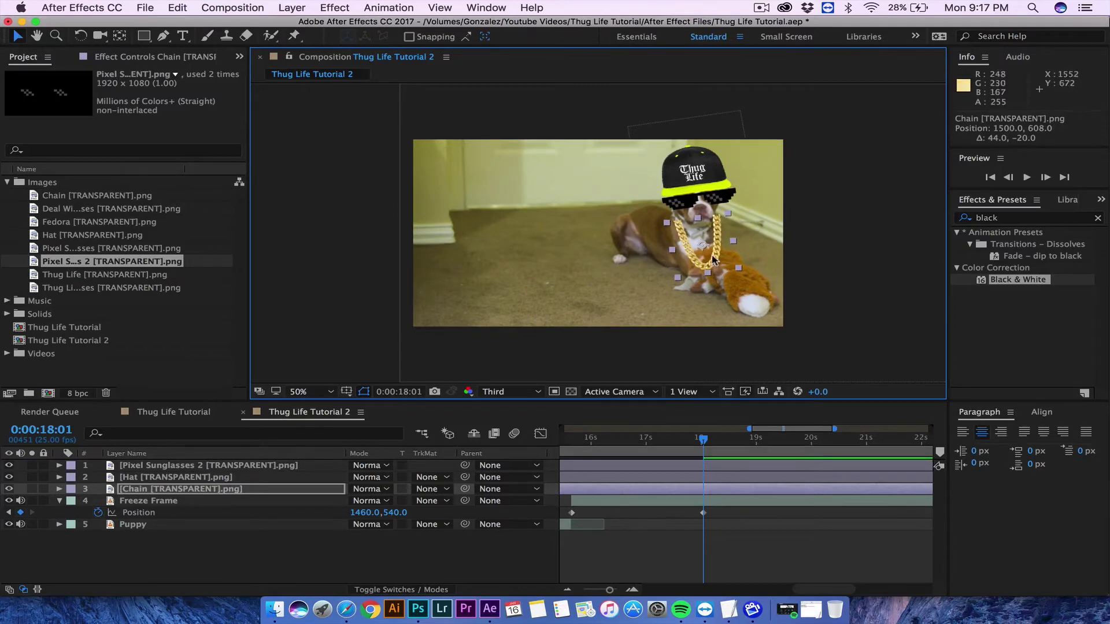
Step: Add Thug Life [TRANSPARENT].png as the topmost layer, scale it to about 172% and place it low in the frame at about 1312, 916
left_click(63, 276)
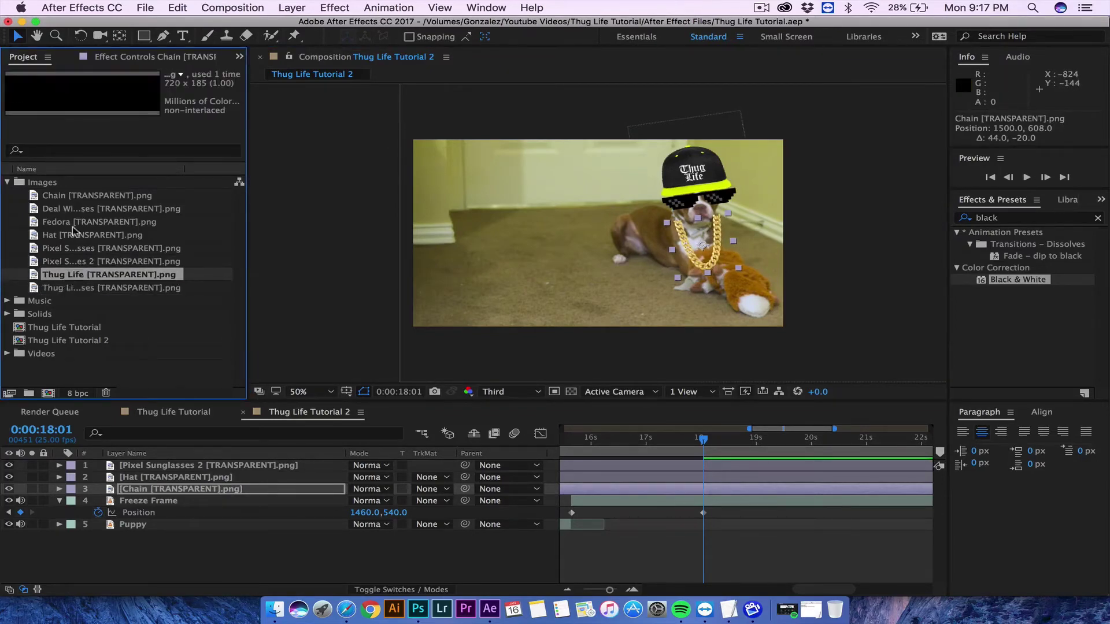
left_click_drag(58, 276, 478, 319)
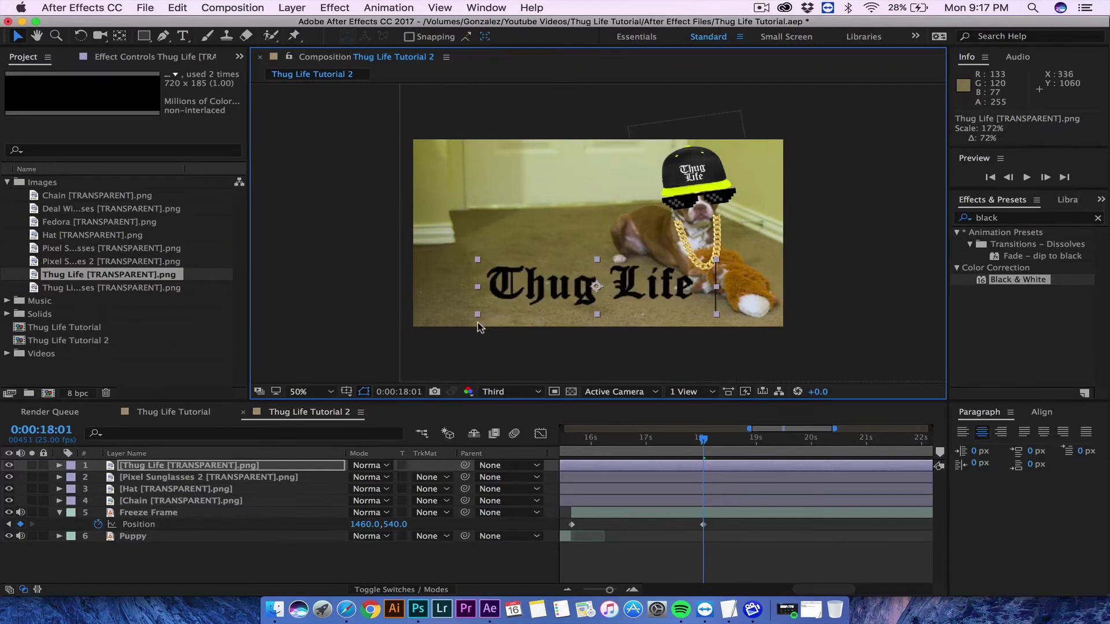
left_click_drag(536, 283, 621, 297)
left_click(822, 271)
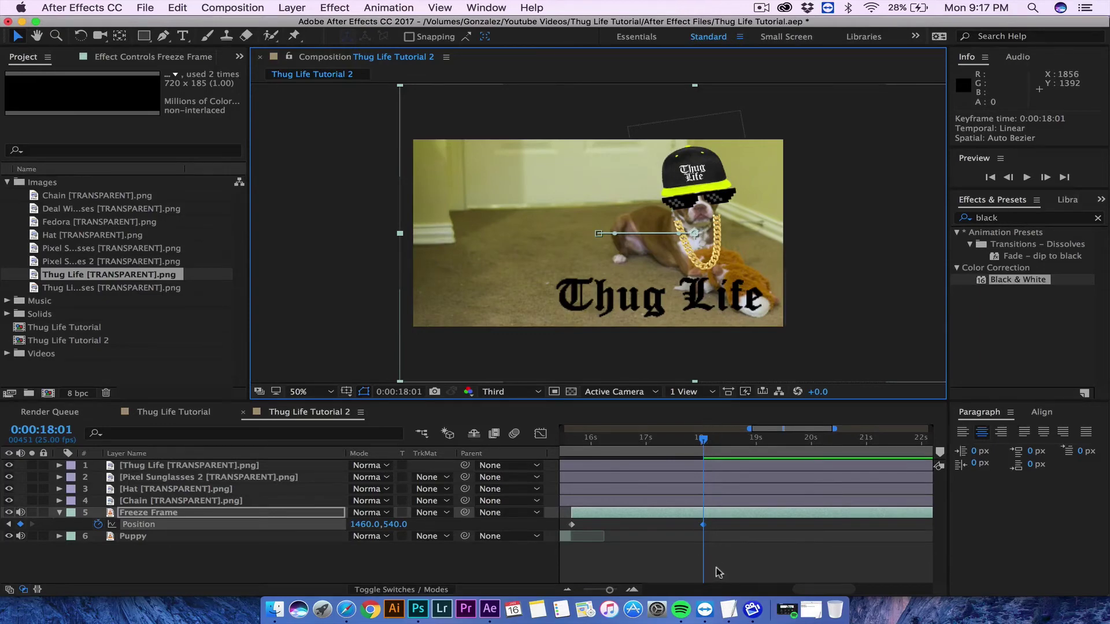
mouse_move(704, 527)
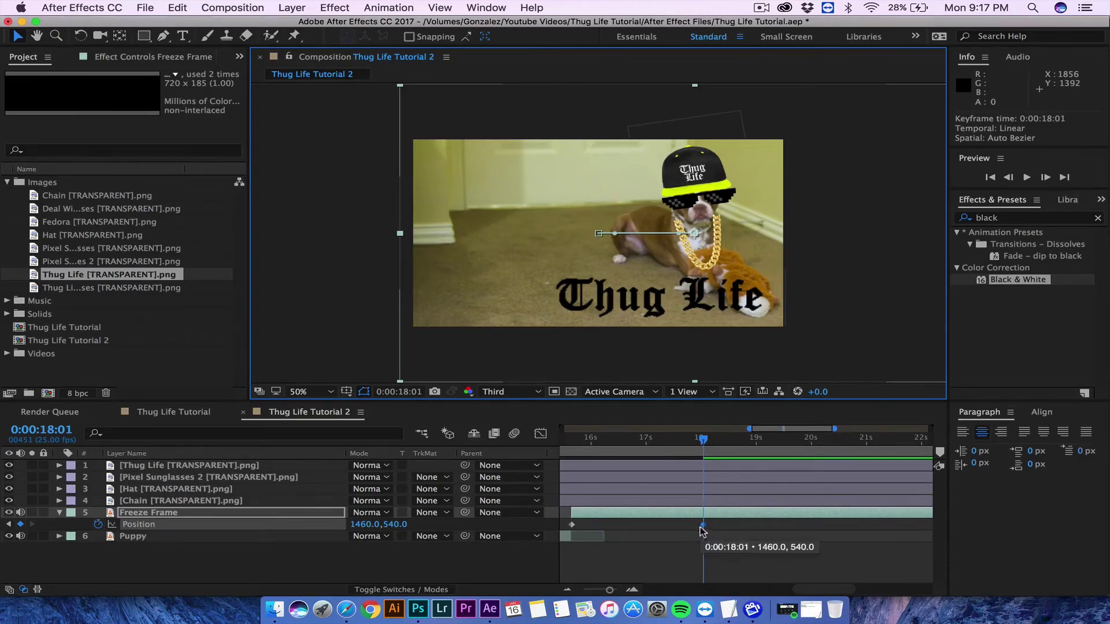
Step: Set position, scale and rotation keyframes on the Thug Life text layer at 0:00:18:01
left_click(197, 466)
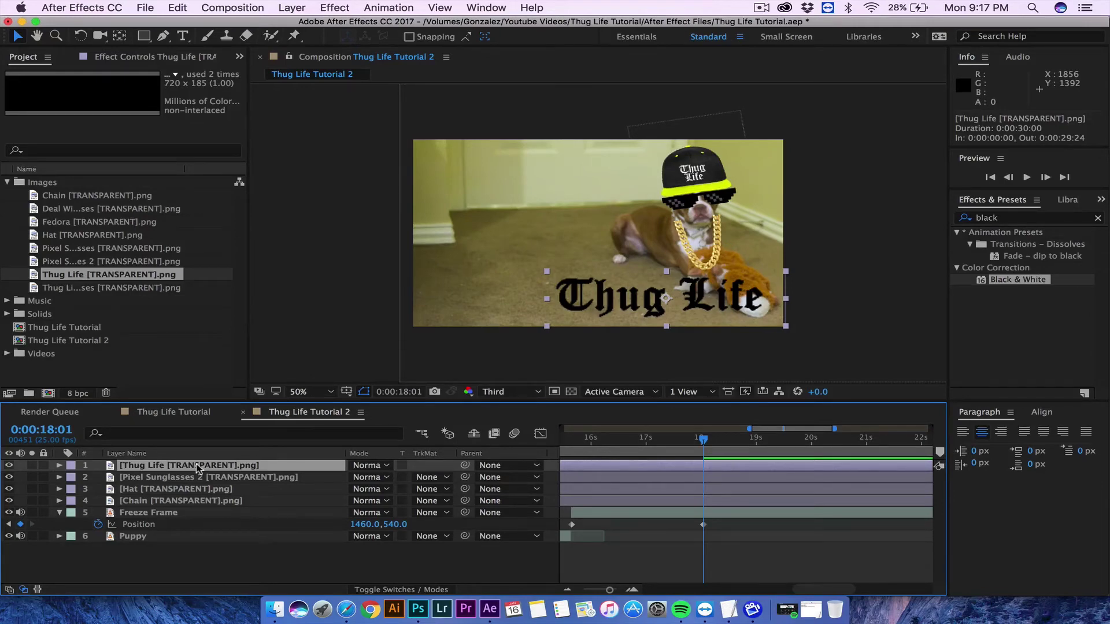
key("p")
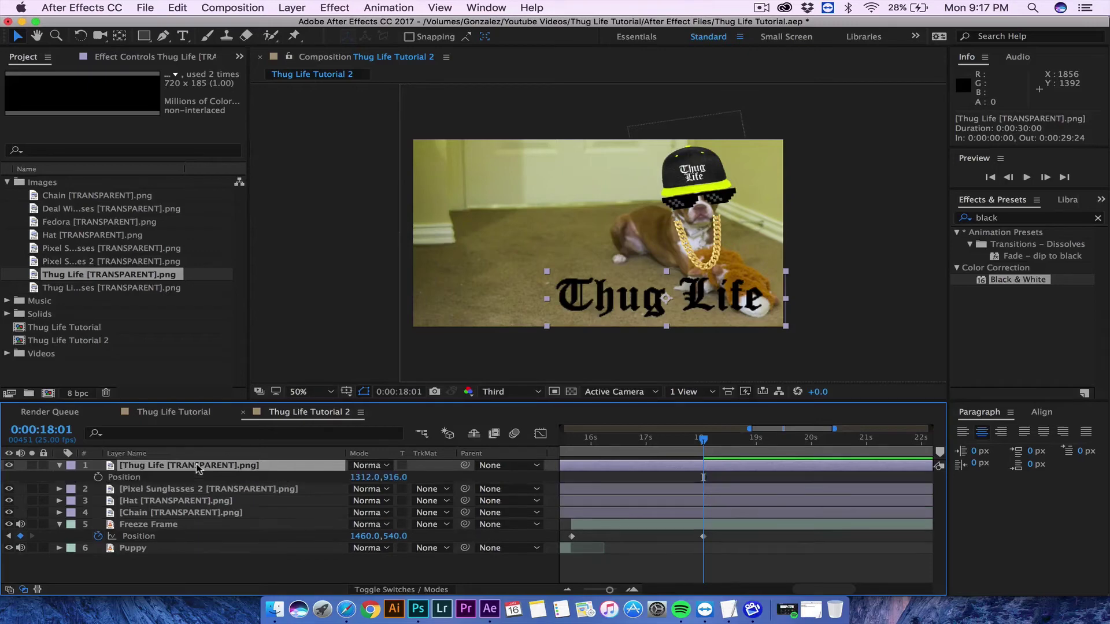
left_click(98, 478)
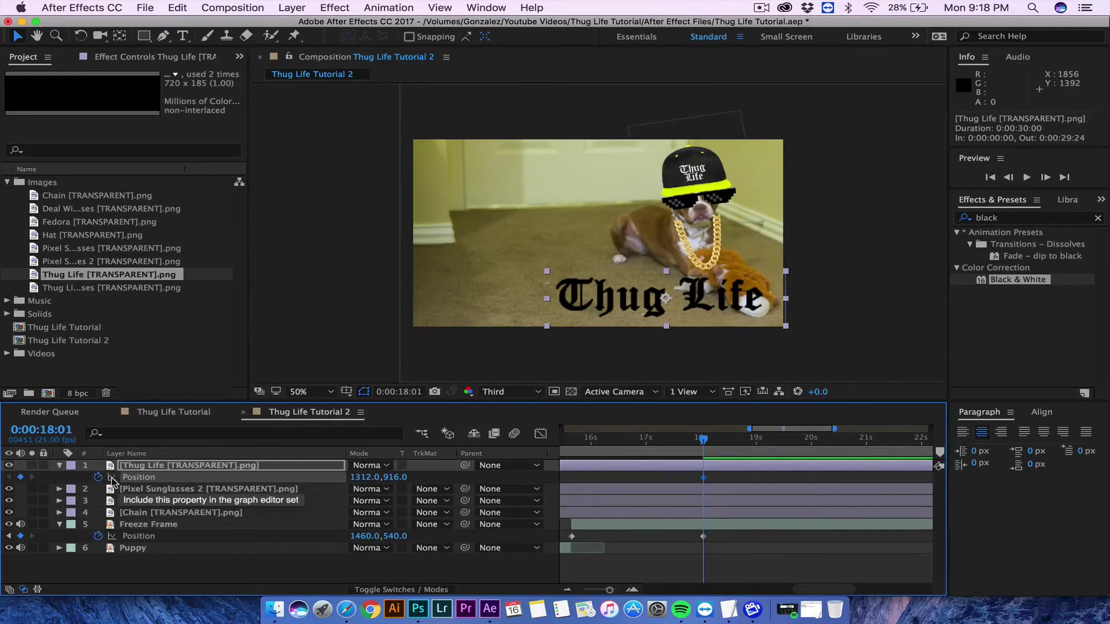
key("alt+shift+s")
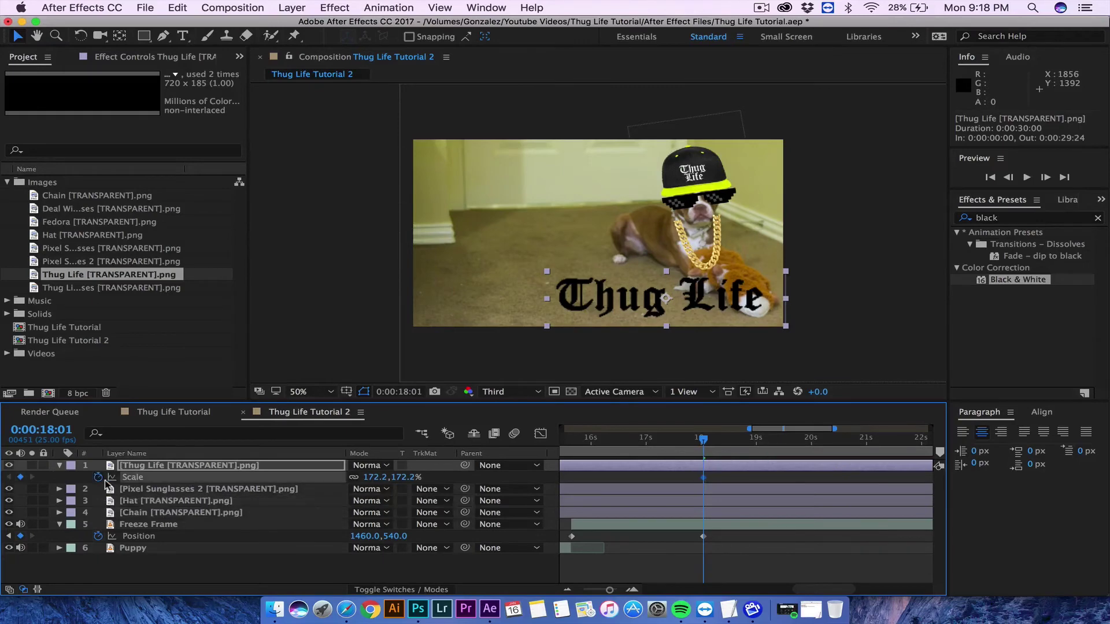
key("r")
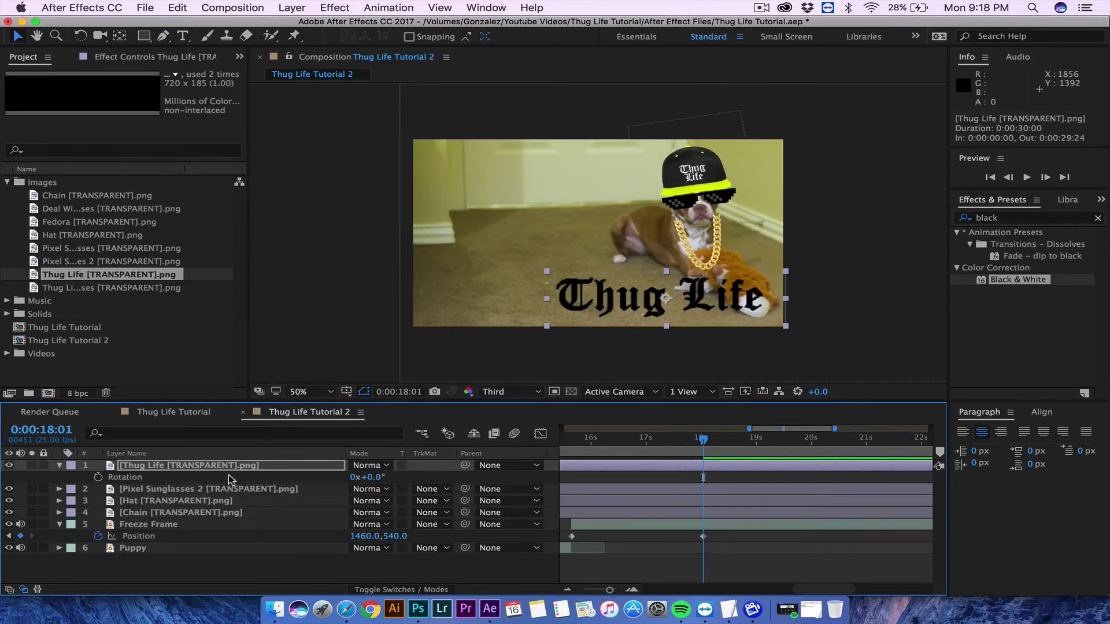
left_click(98, 478)
Step: Set position, scale and rotation keyframes on the Pixel Sunglasses 2 layer at 0:00:18:01
left_click(145, 491)
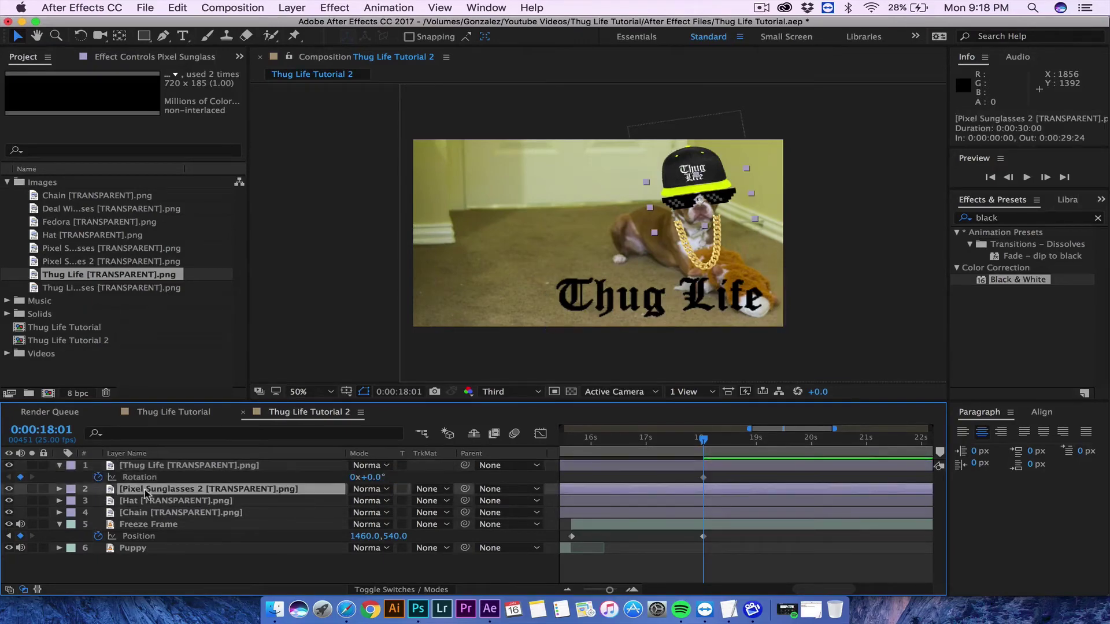
key("p")
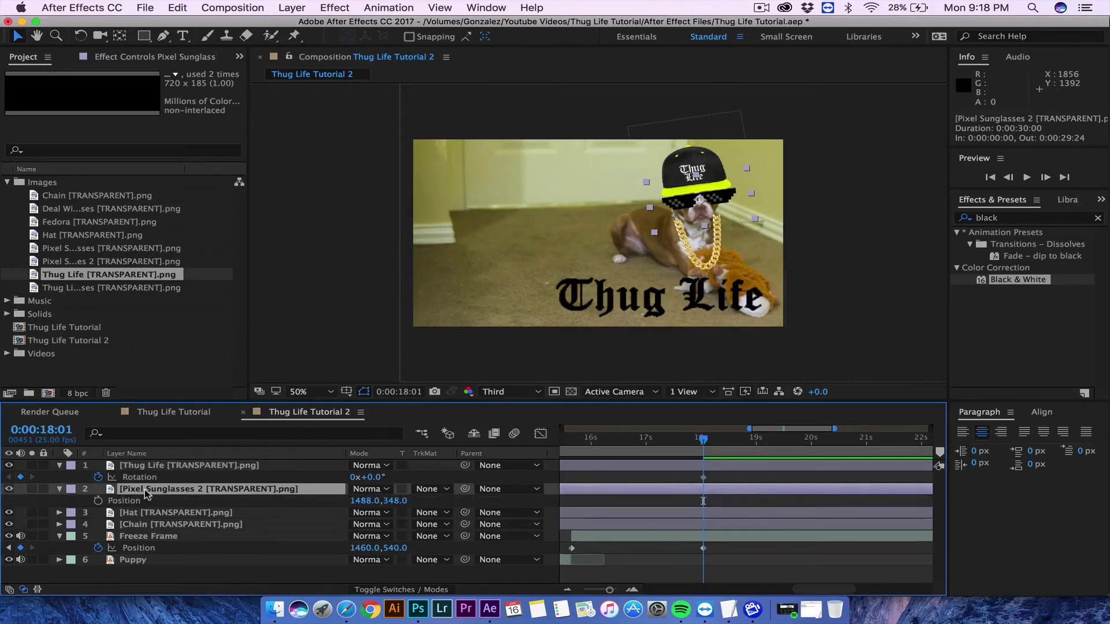
left_click(98, 501)
key("s")
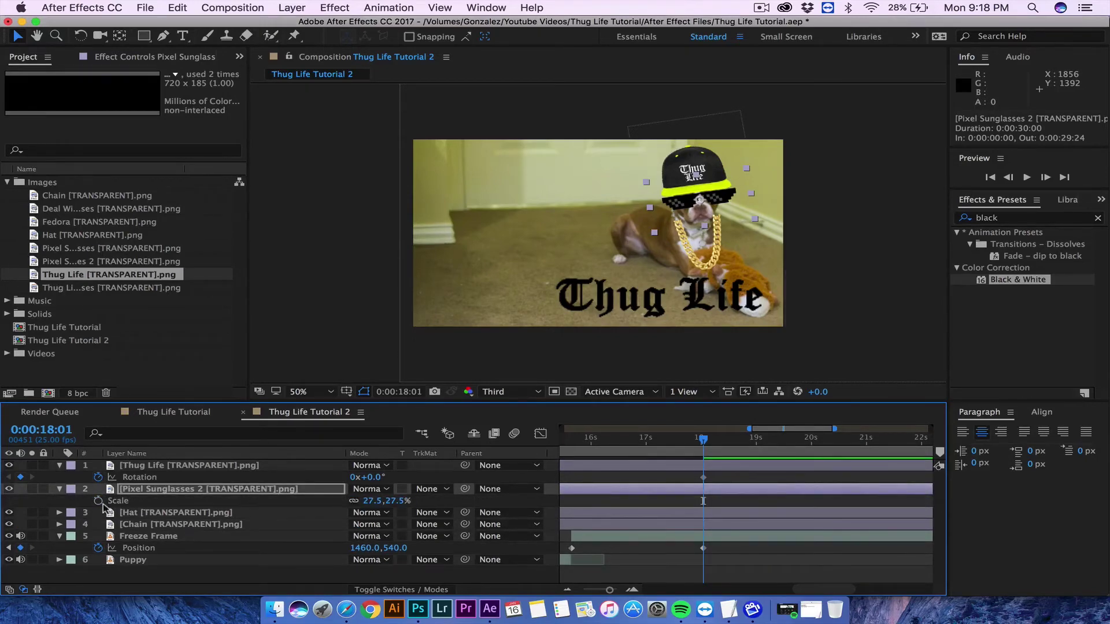
key("r")
left_click(98, 501)
Step: Set position, scale and rotation keyframes on the Hat layer at 0:00:18:01
left_click(132, 512)
key("p")
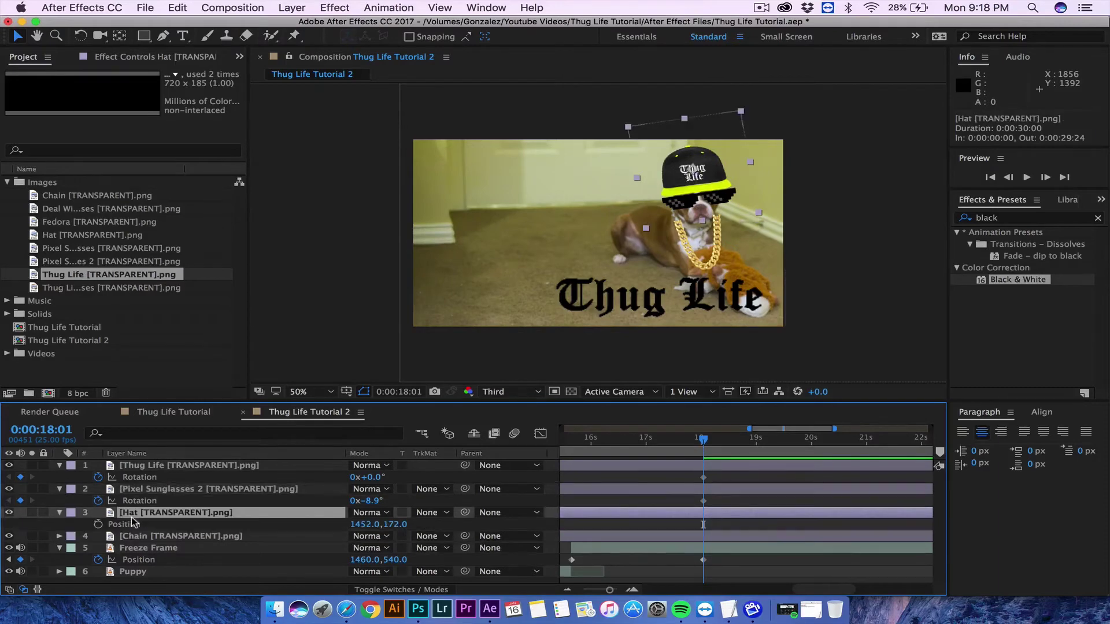
key("s")
left_click(97, 524)
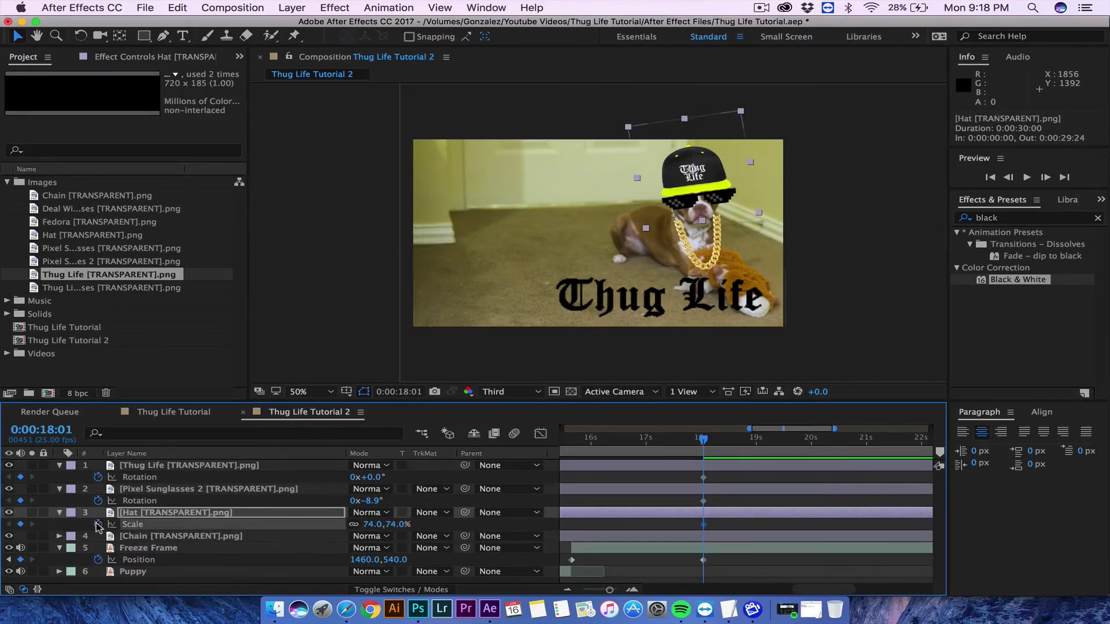
key("r")
left_click(97, 524)
Step: Set position, scale and rotation keyframes on the Chain layer at 0:00:18:01
left_click(136, 535)
key("p")
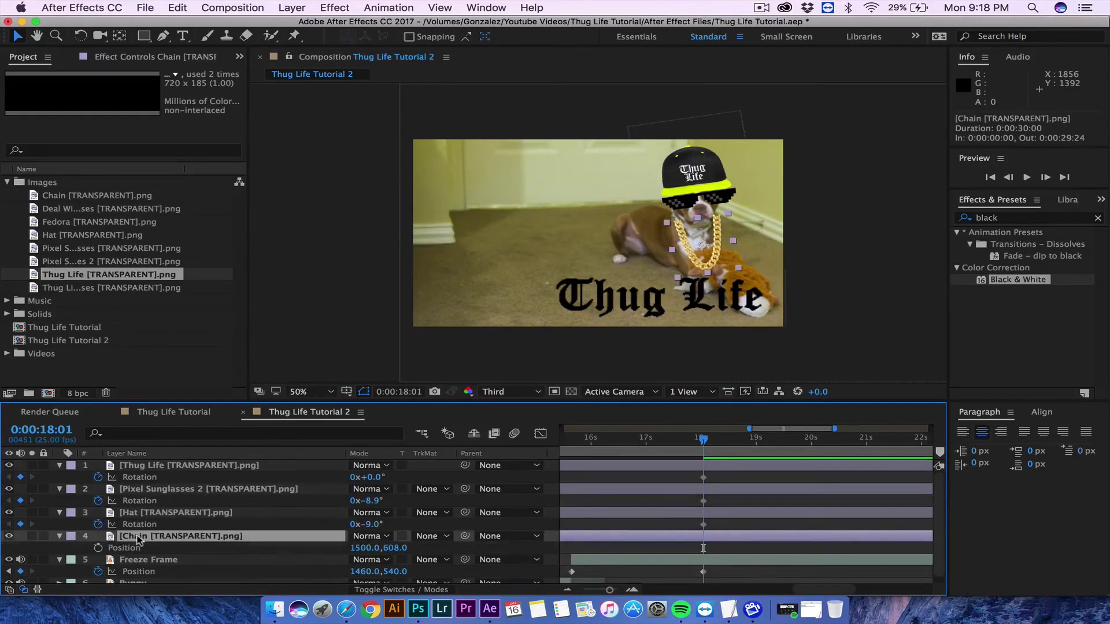
left_click(98, 548)
key("s")
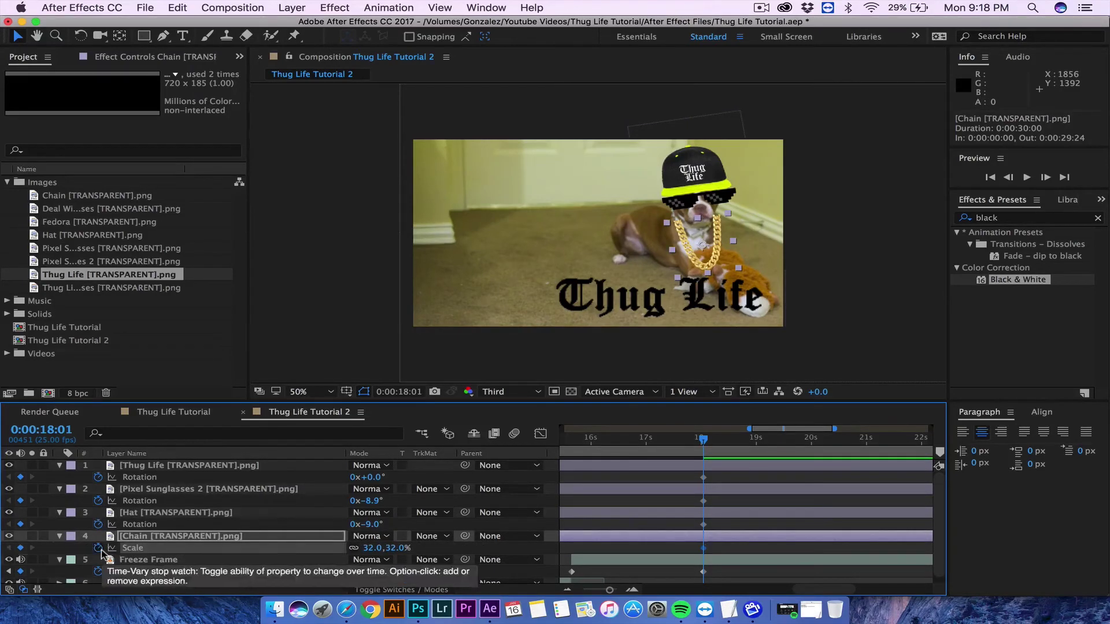
left_click(98, 548)
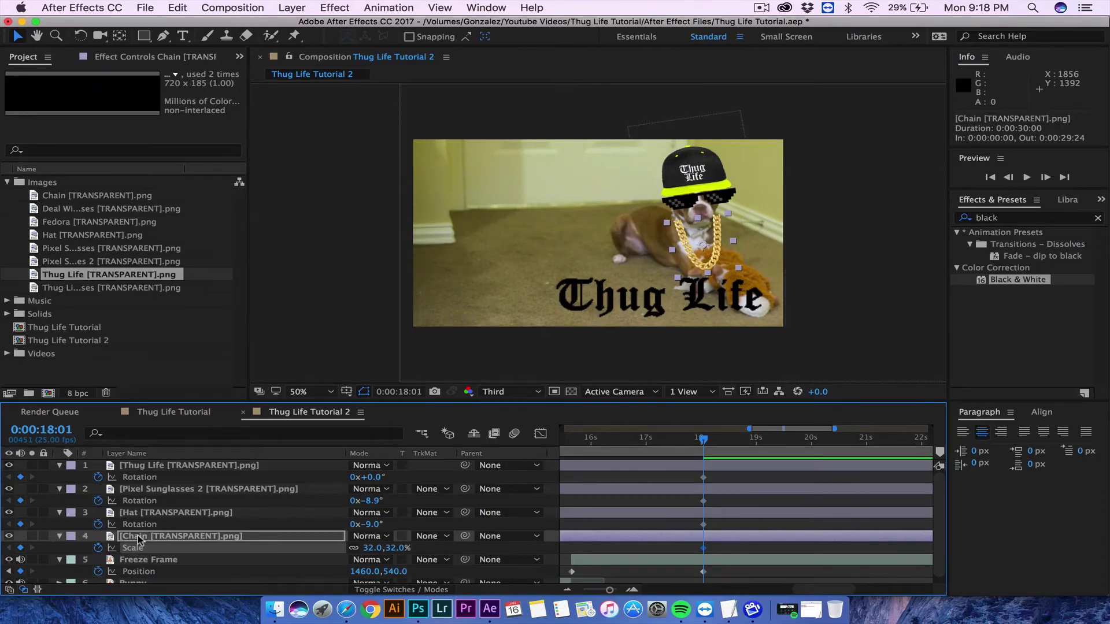
key("r")
left_click(97, 548)
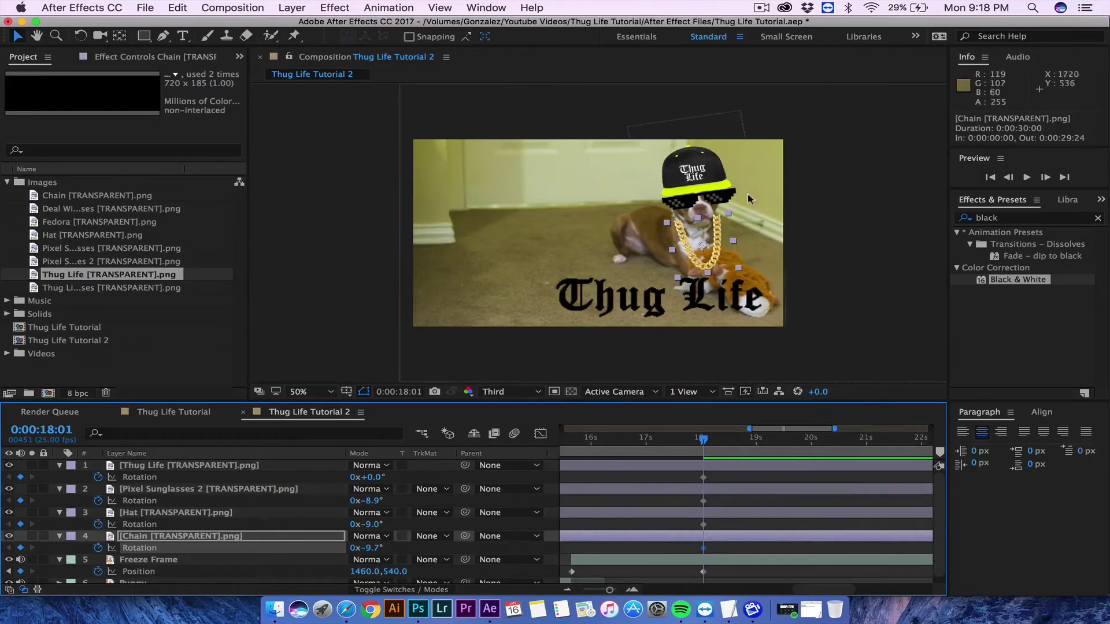
Step: Go to 0:00:15:16, the start of the freeze frame, and reveal all keyframed properties of the text, sunglasses, hat and chain layers
left_click_drag(703, 442, 570, 449)
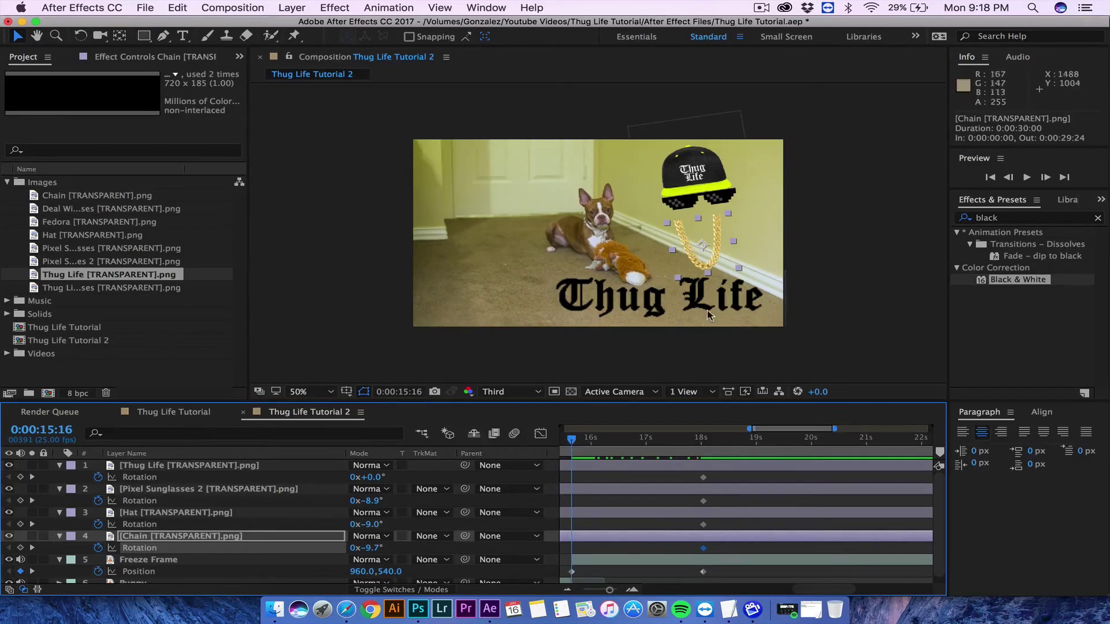
left_click(136, 467)
key("u")
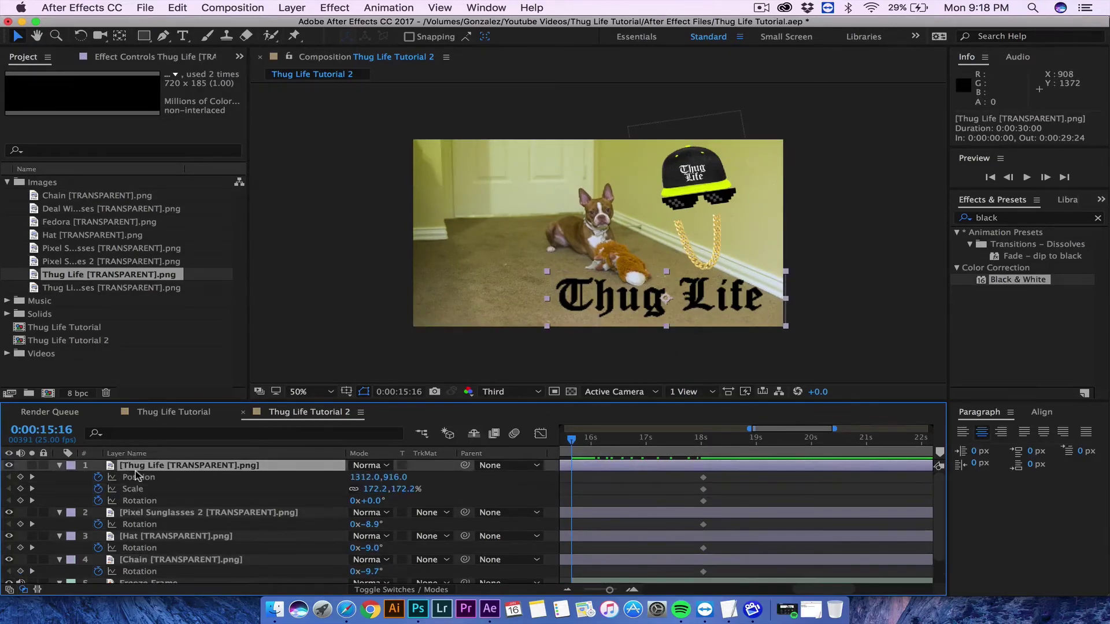
left_click(134, 513)
key("u")
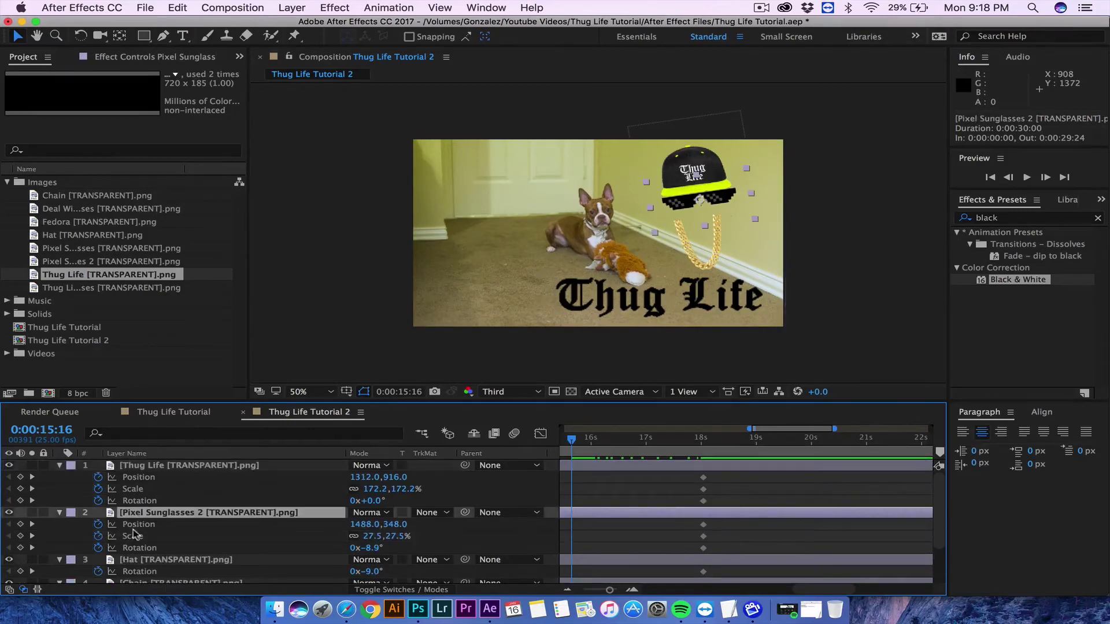
left_click(131, 560)
key("u")
scroll(139, 571, "down", 3)
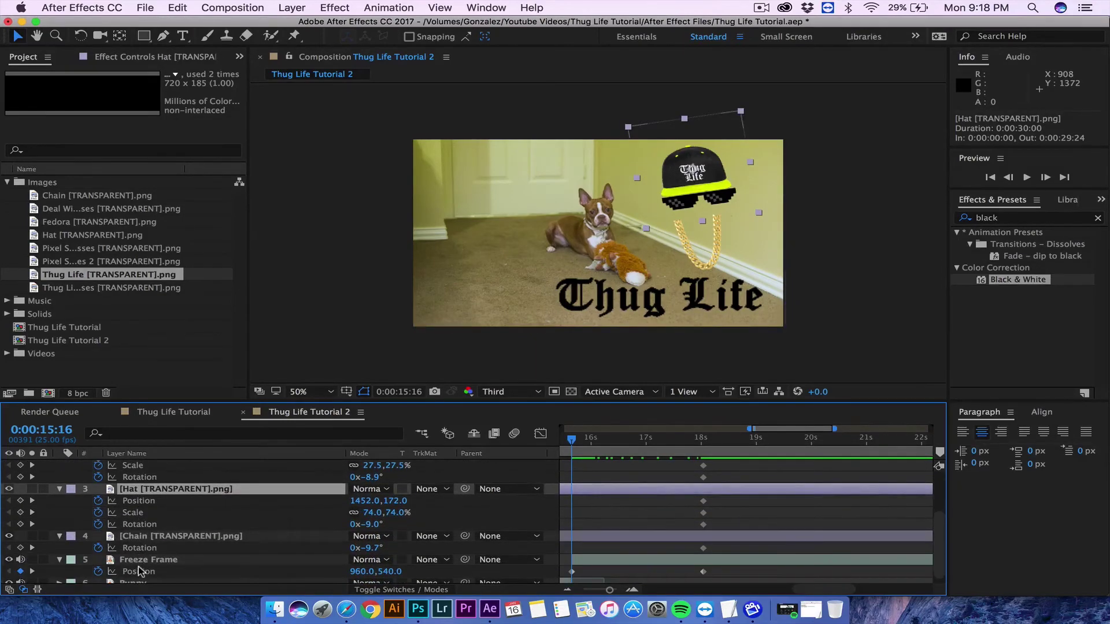
left_click(135, 537)
key("u")
scroll(149, 539, "up", 3)
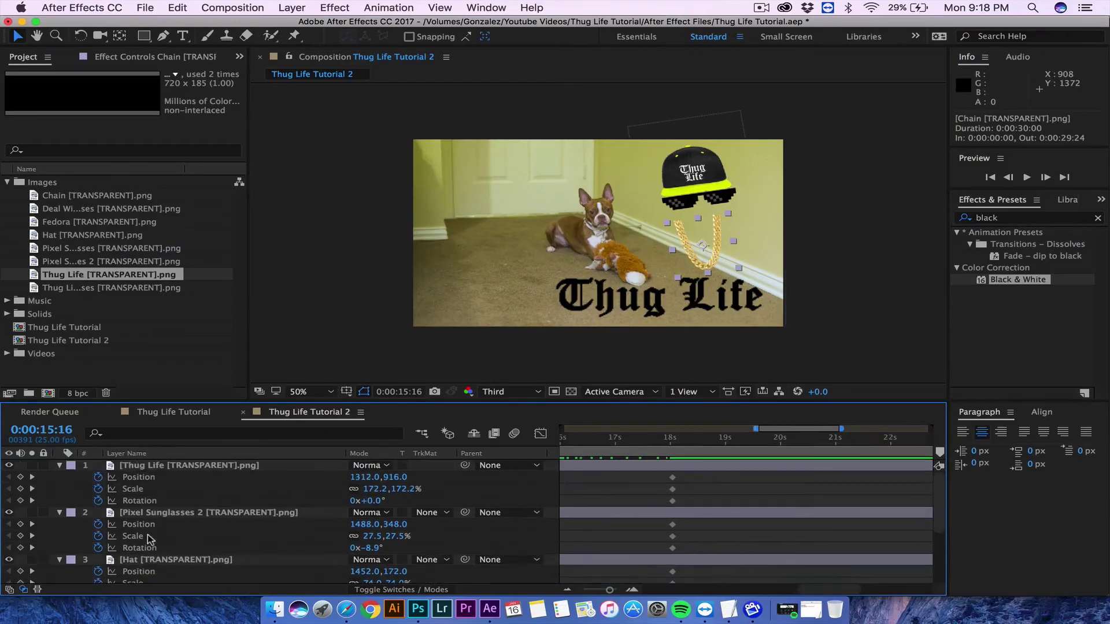
scroll(149, 539, "down", 1)
scroll(150, 538, "down", 1)
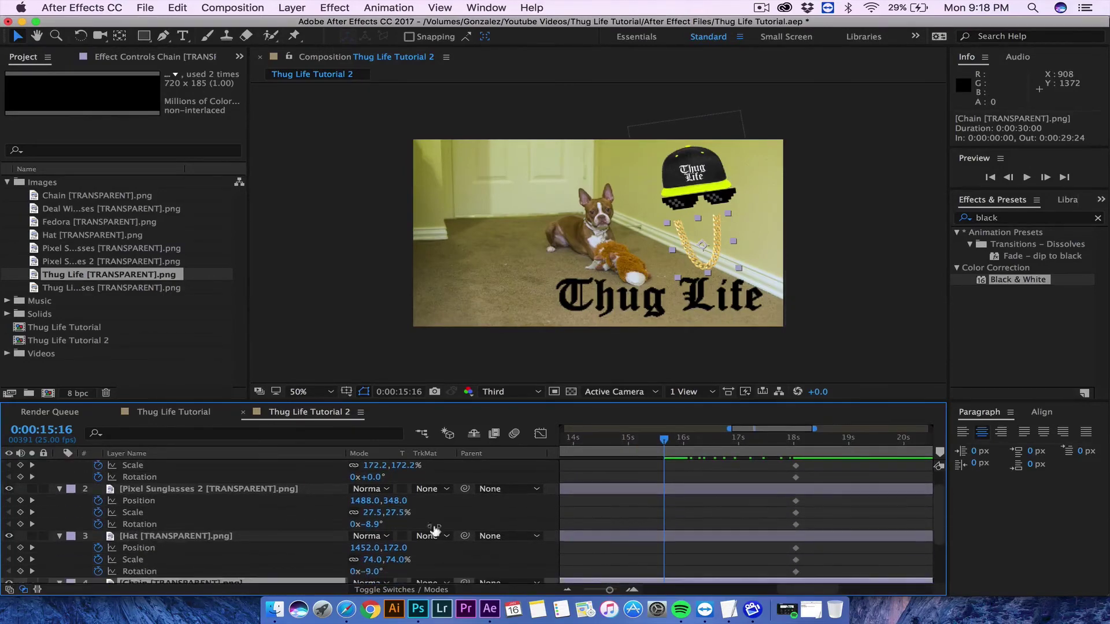
scroll(630, 508, "up", 2)
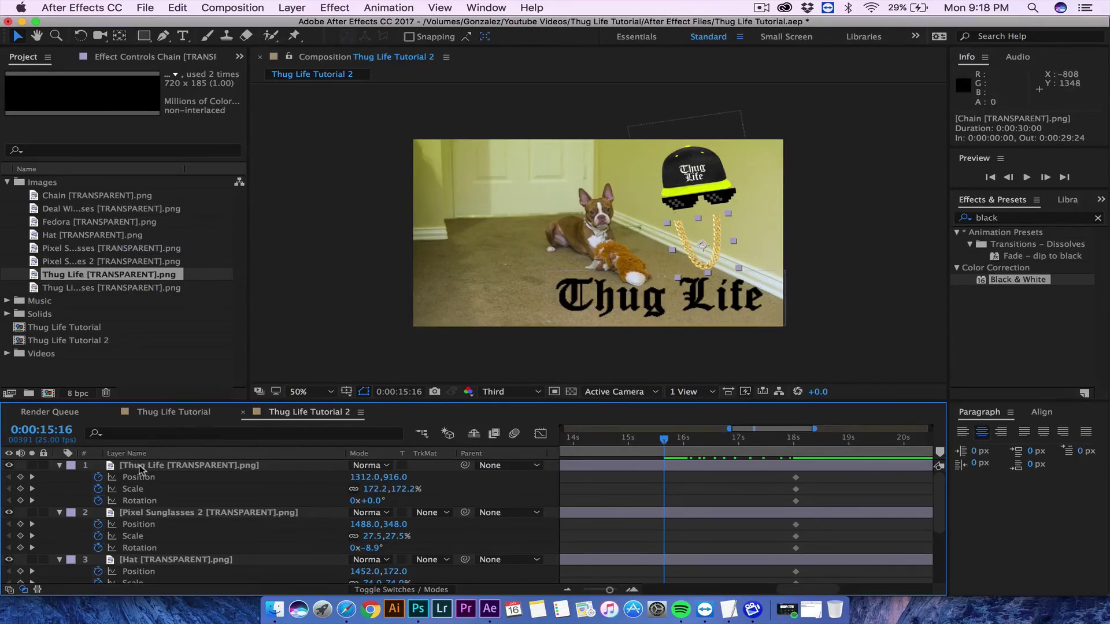
Step: At 0:00:15:16, move the Thug Life text out of frame to about -28, 1276 and shrink it to about 73%
left_click(188, 465)
left_click_drag(616, 306, 357, 367)
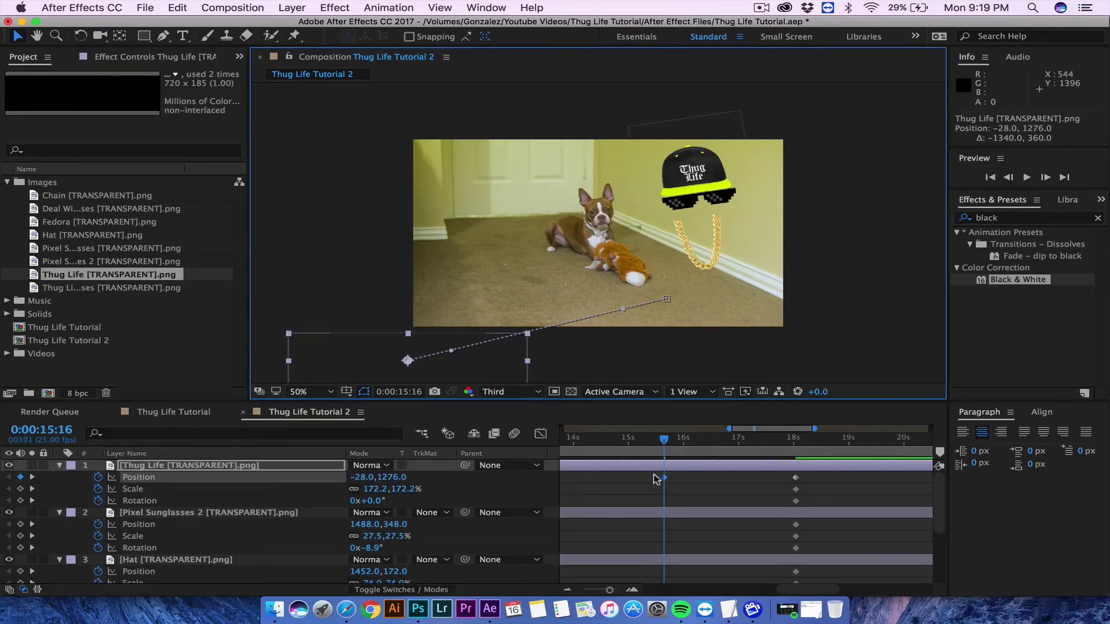
left_click_drag(289, 335, 314, 348)
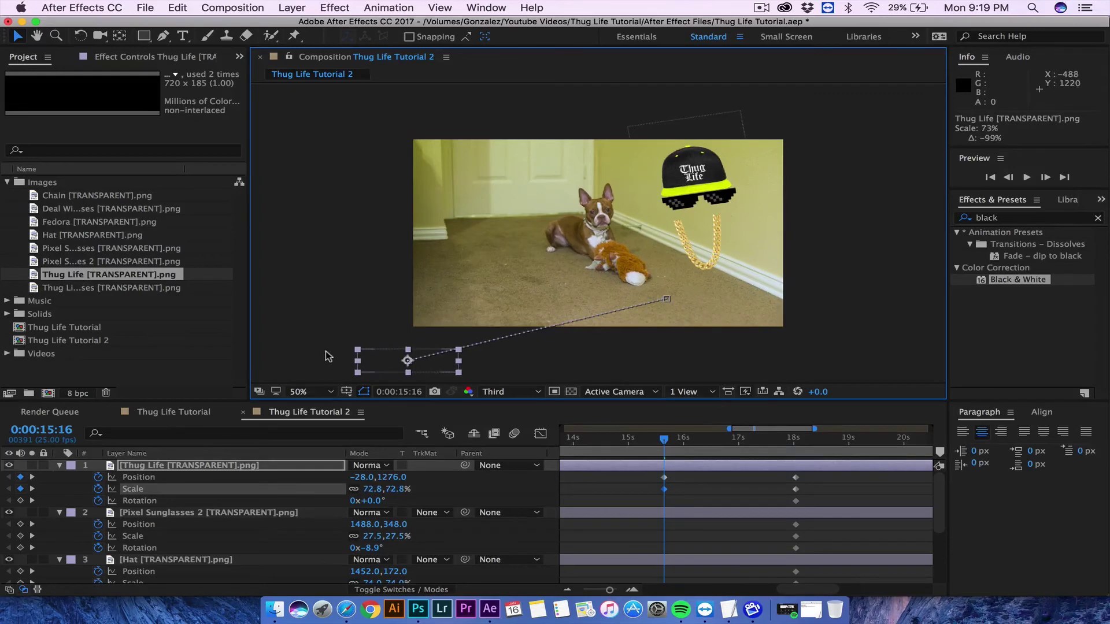
Step: Set the Thug Life text's rotation to 1x+0.0° at 0:00:15:16, then collapse its properties and select the Pixel Sunglasses 2 layer
left_click(136, 500)
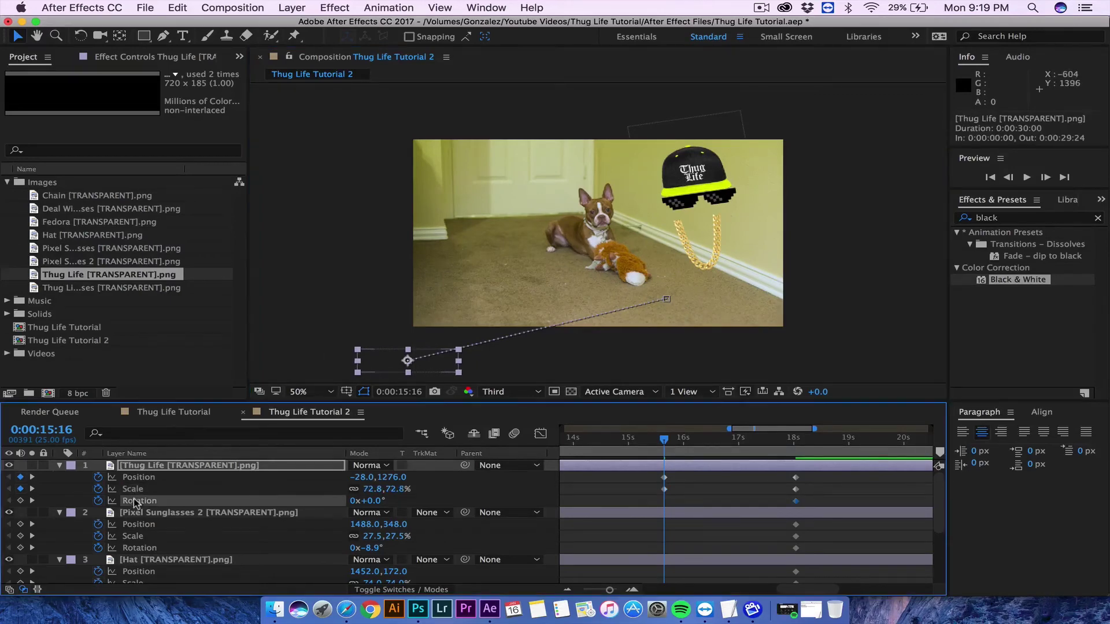
left_click(353, 500)
type("1")
left_click(292, 471)
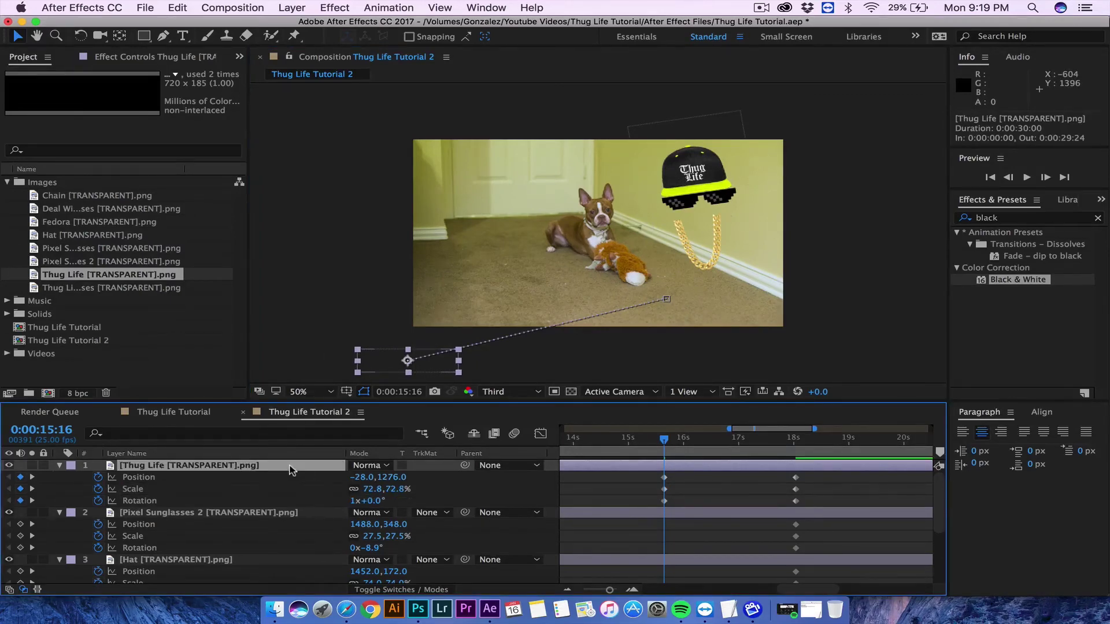
key("u")
left_click(263, 478)
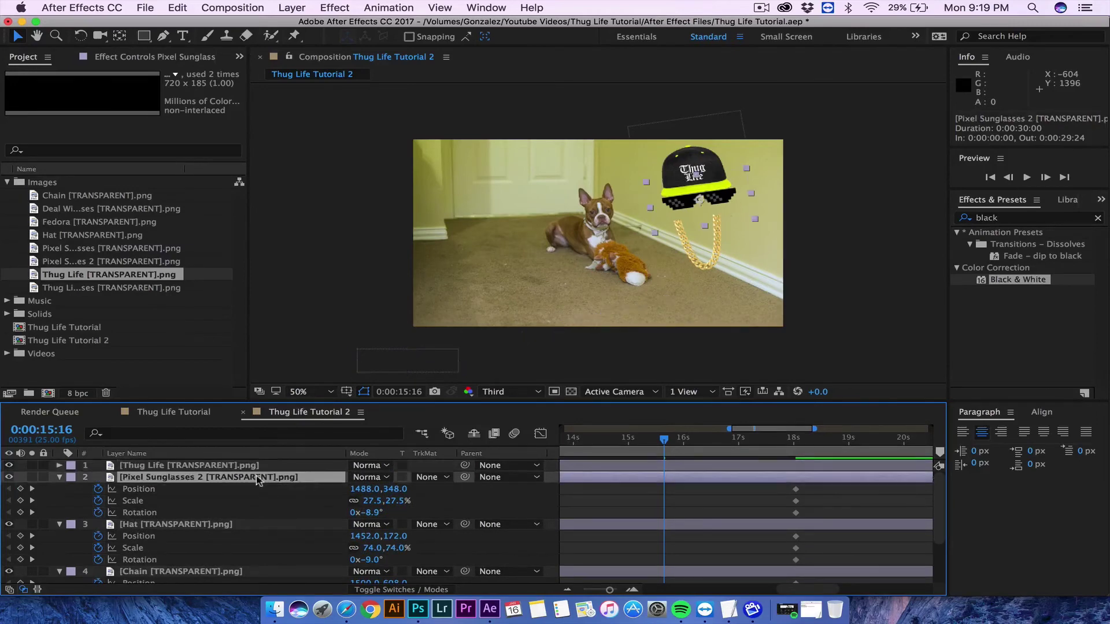
Step: At 0:00:15:16, keyframe the sunglasses out of frame at about 2360, 852, scale about 55%, rotation 0x+351.1°, and collapse the layer
left_click_drag(684, 208, 853, 283)
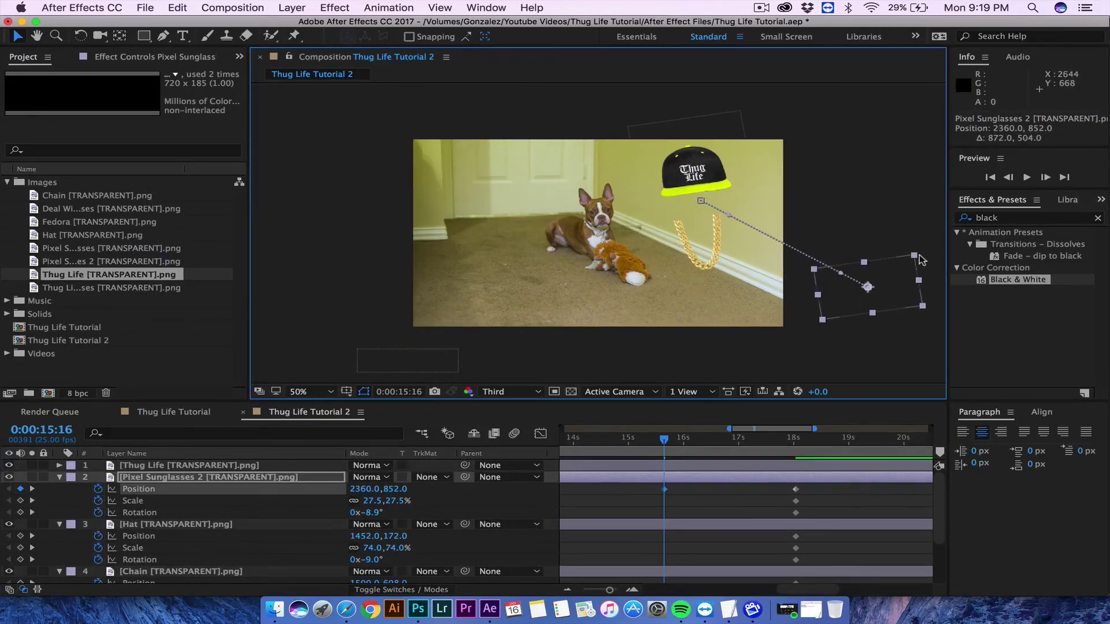
left_click_drag(914, 258, 962, 227)
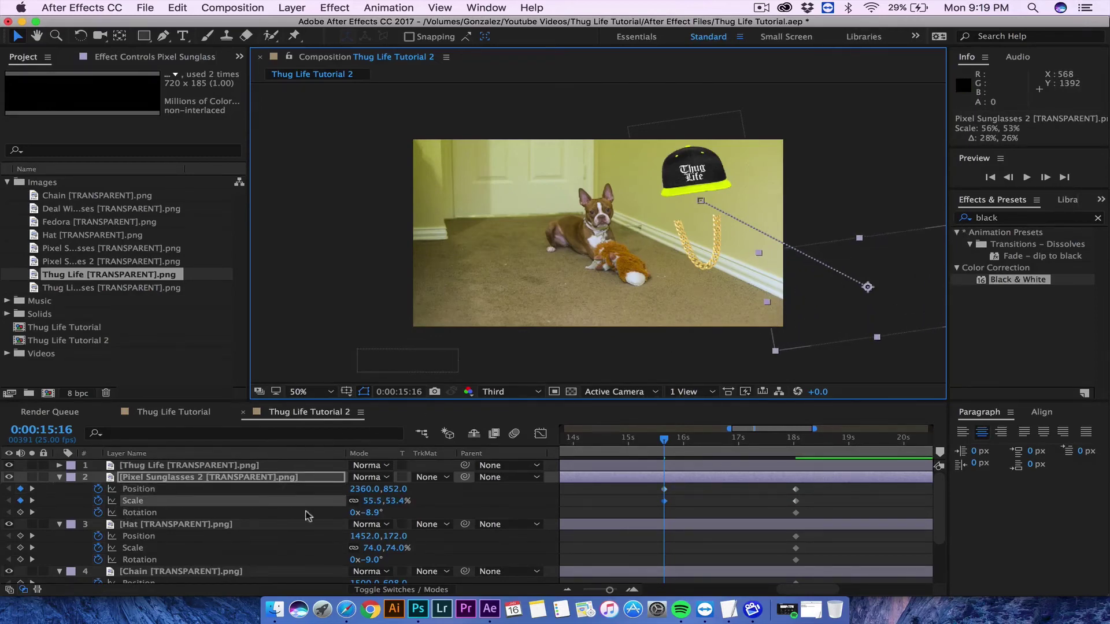
left_click(353, 513)
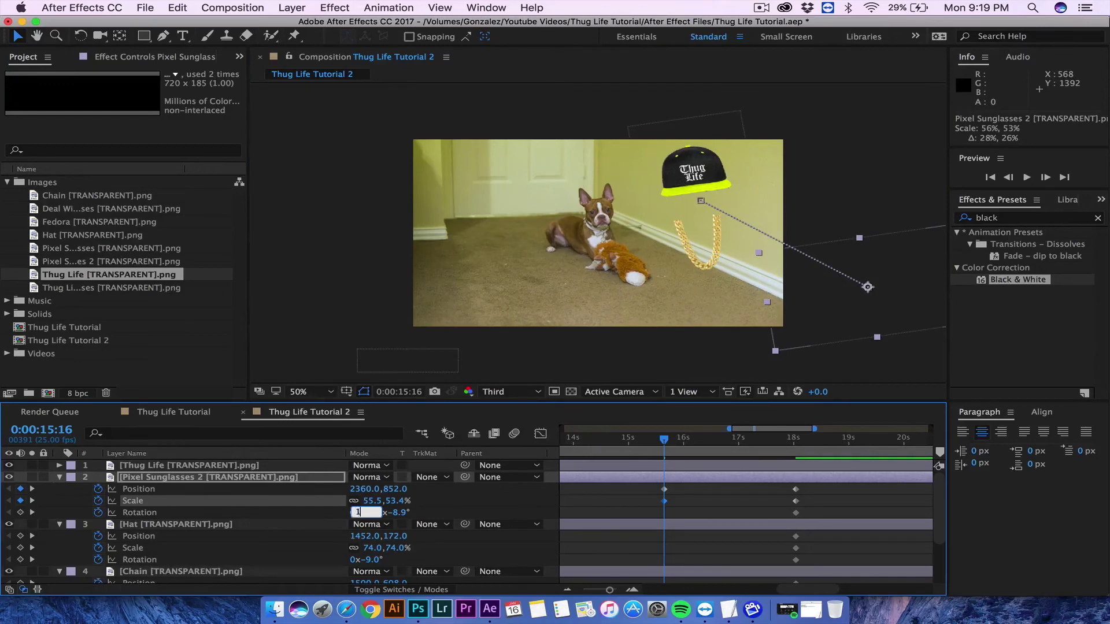
key("Return")
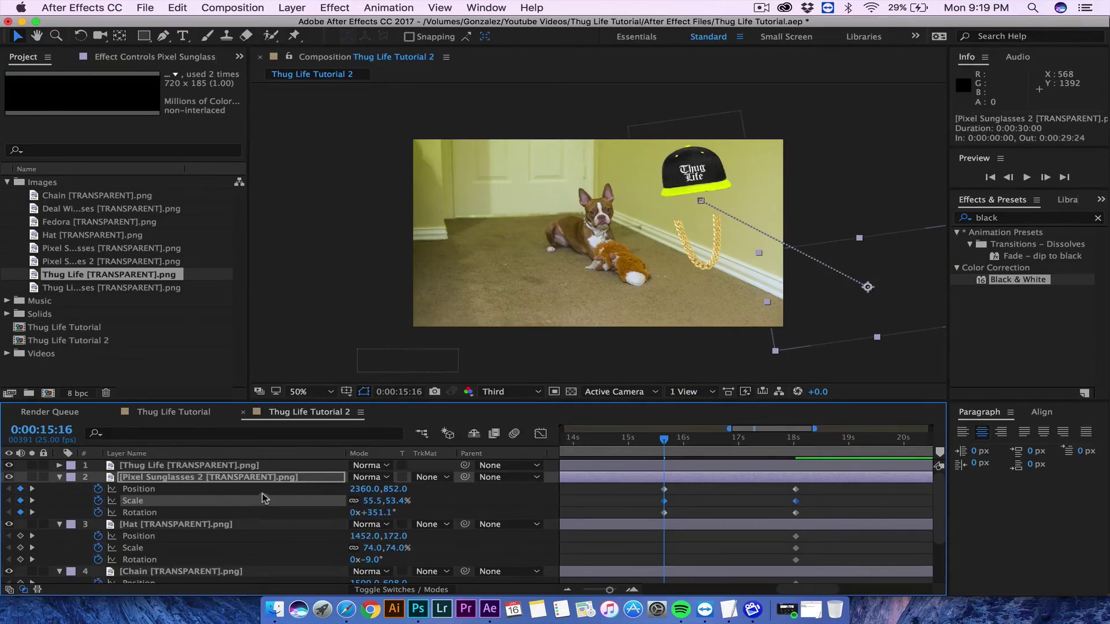
left_click(211, 477)
key("u")
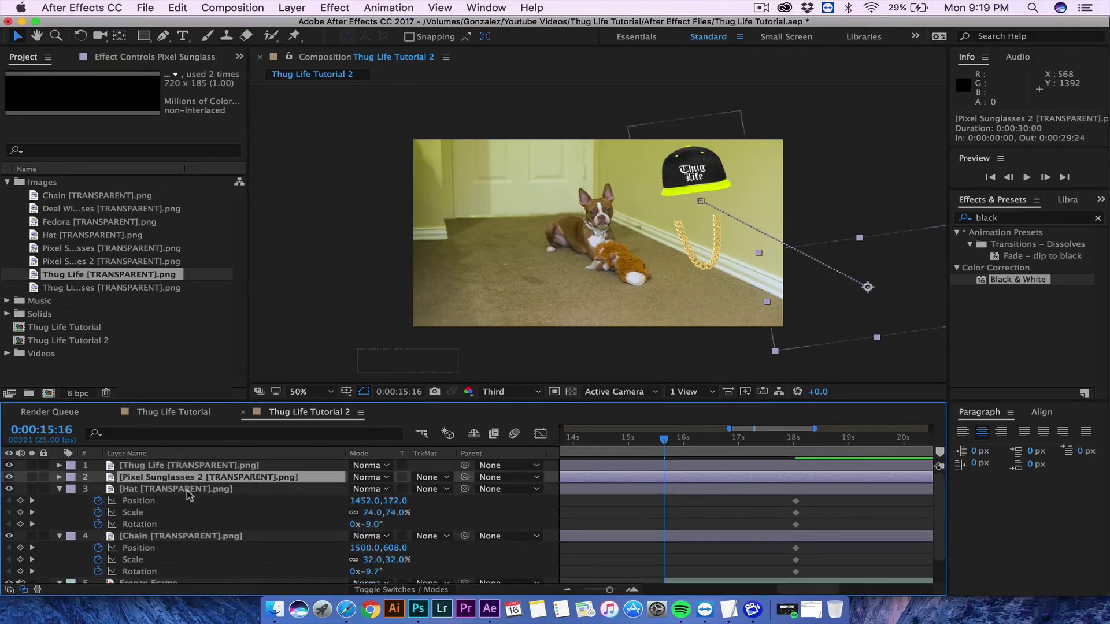
Step: At 0:00:15:16, keyframe the hat out of frame at about 2292, -196, scale about 23%, rotation 0x+351.0°, and collapse the layer
left_click(186, 490)
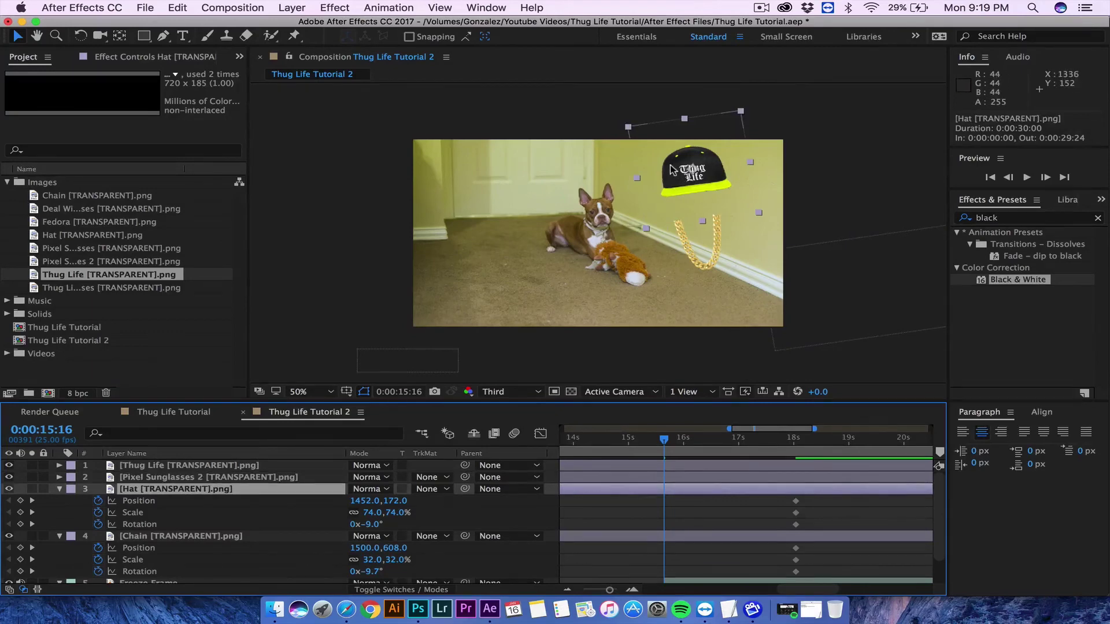
left_click_drag(670, 169, 845, 134)
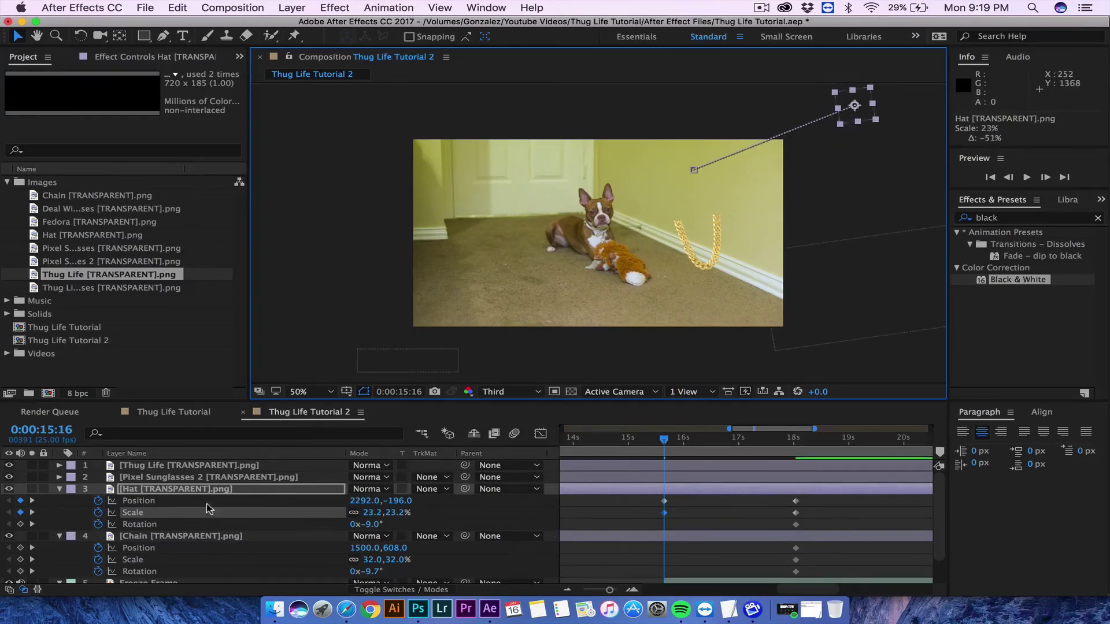
left_click(155, 525)
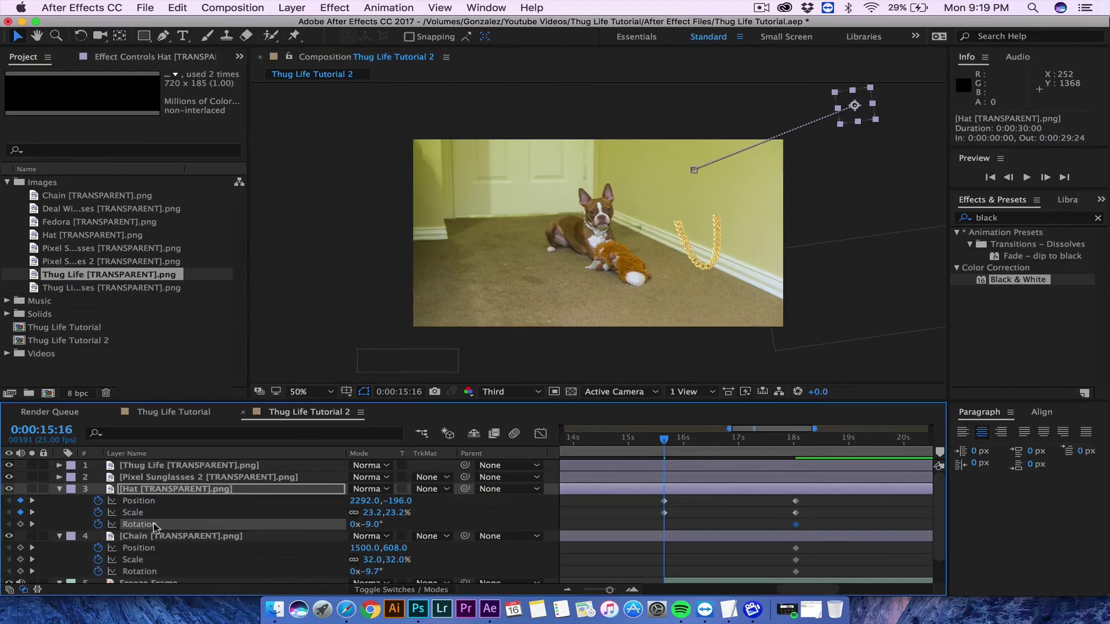
left_click(354, 524)
left_click(275, 492)
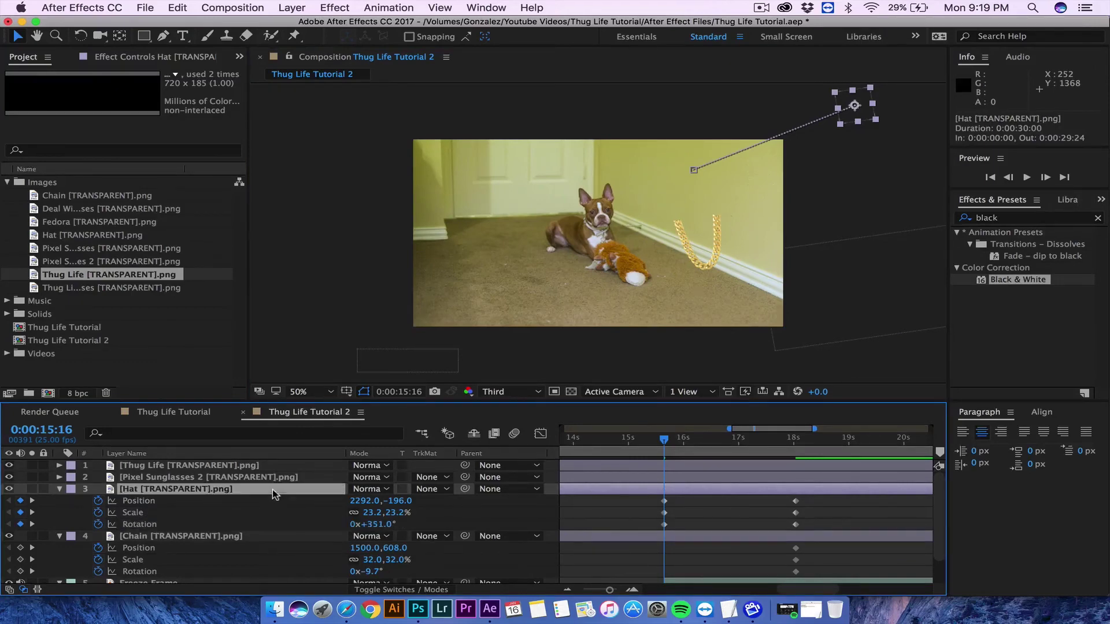
left_click(354, 524)
left_click(233, 490)
key("u")
Step: At 0:00:15:16, keyframe the chain out of frame at about -364, 548, scale about 67%, rotation 0x+350.3°
left_click(681, 244)
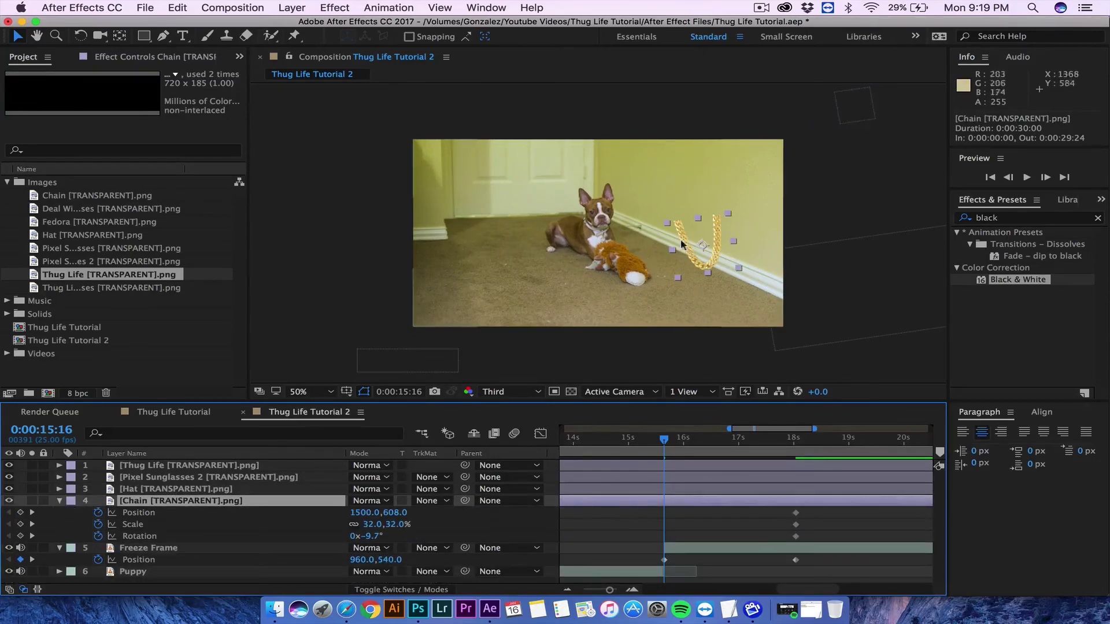
left_click_drag(682, 244, 320, 272)
left_click(191, 500)
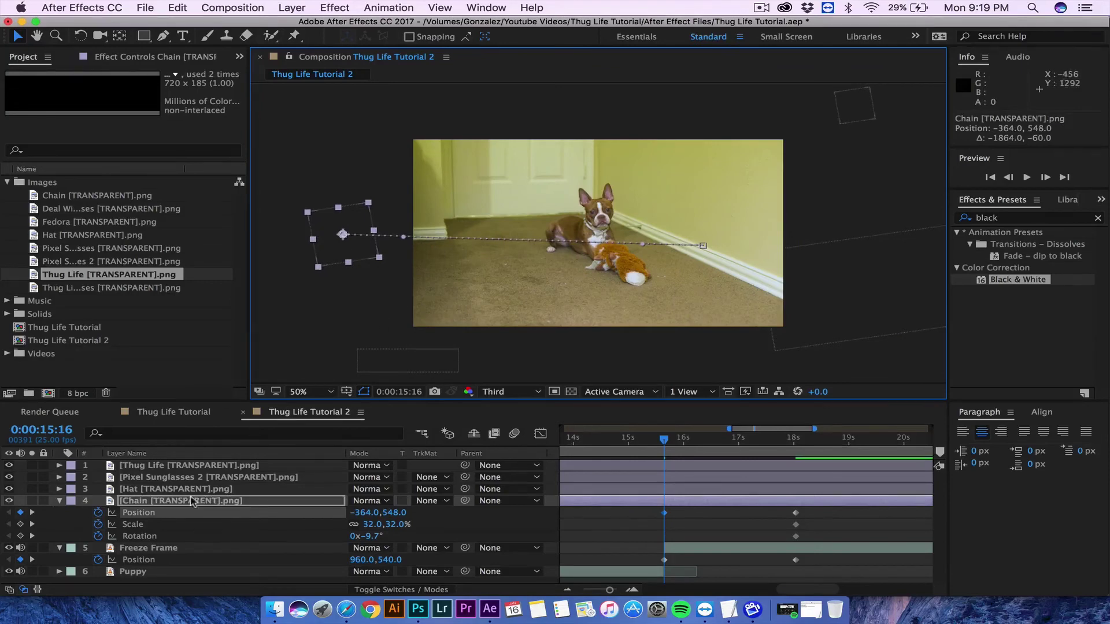
left_click(156, 524)
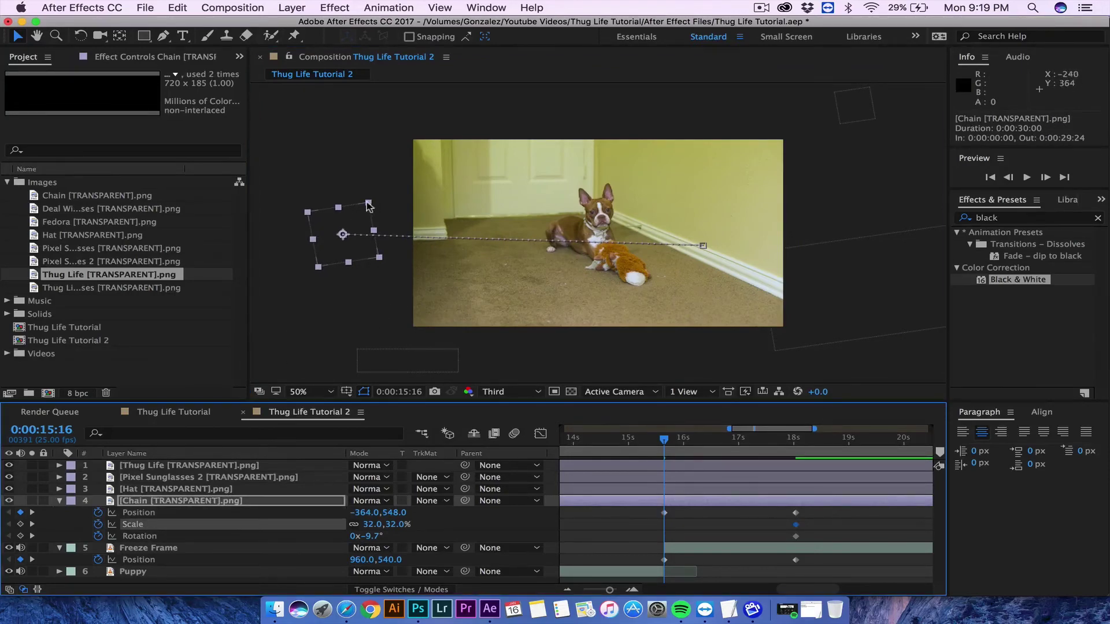
left_click_drag(368, 206, 396, 168)
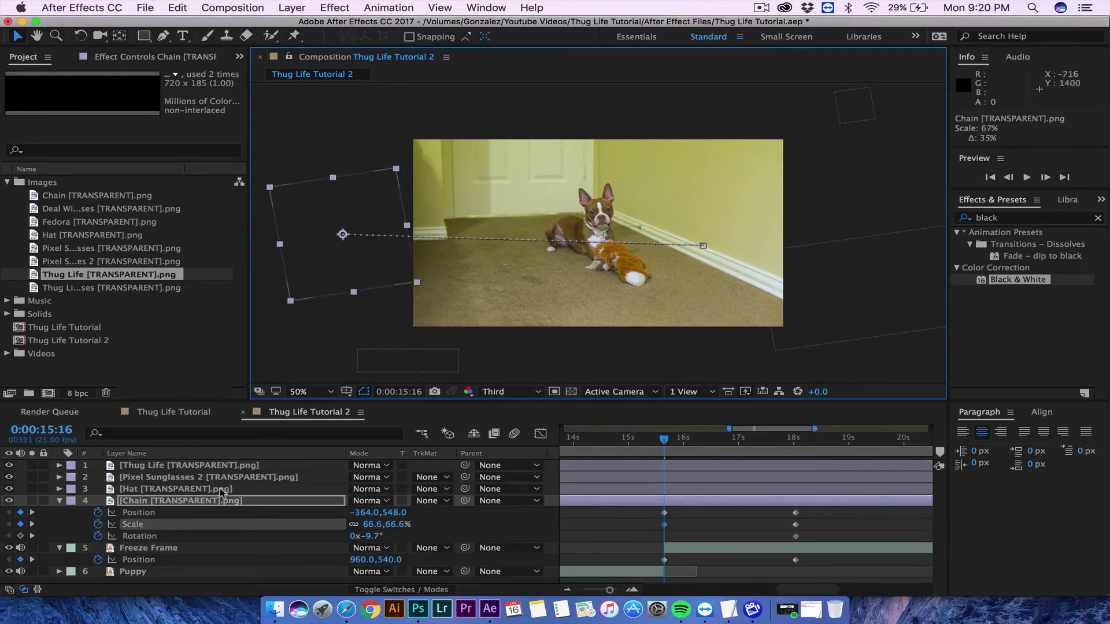
left_click(176, 536)
left_click(352, 536)
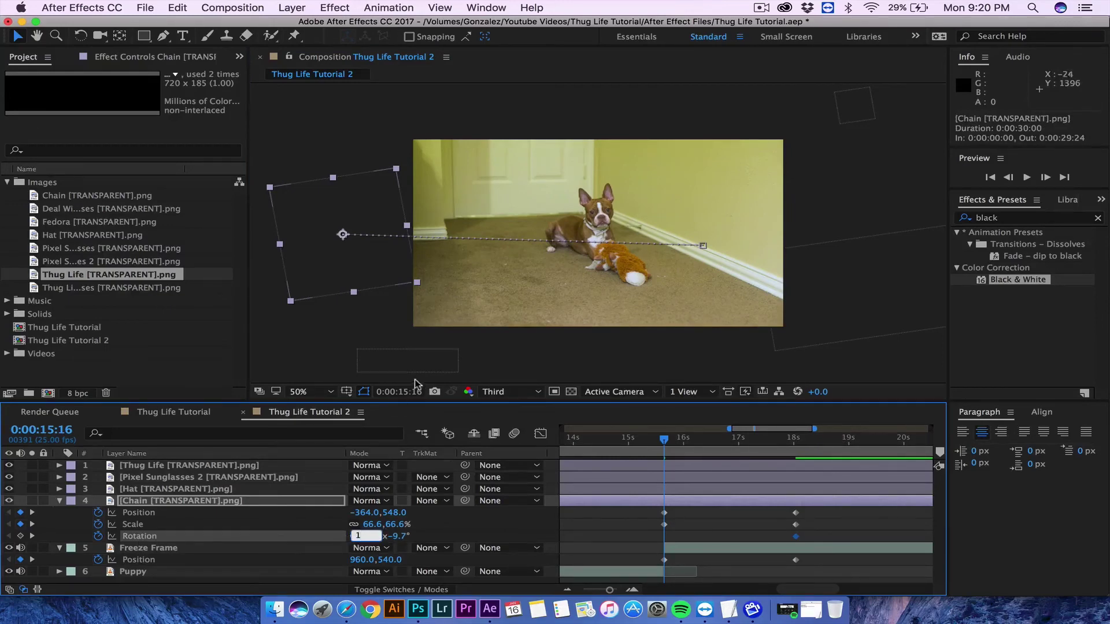
left_click(549, 123)
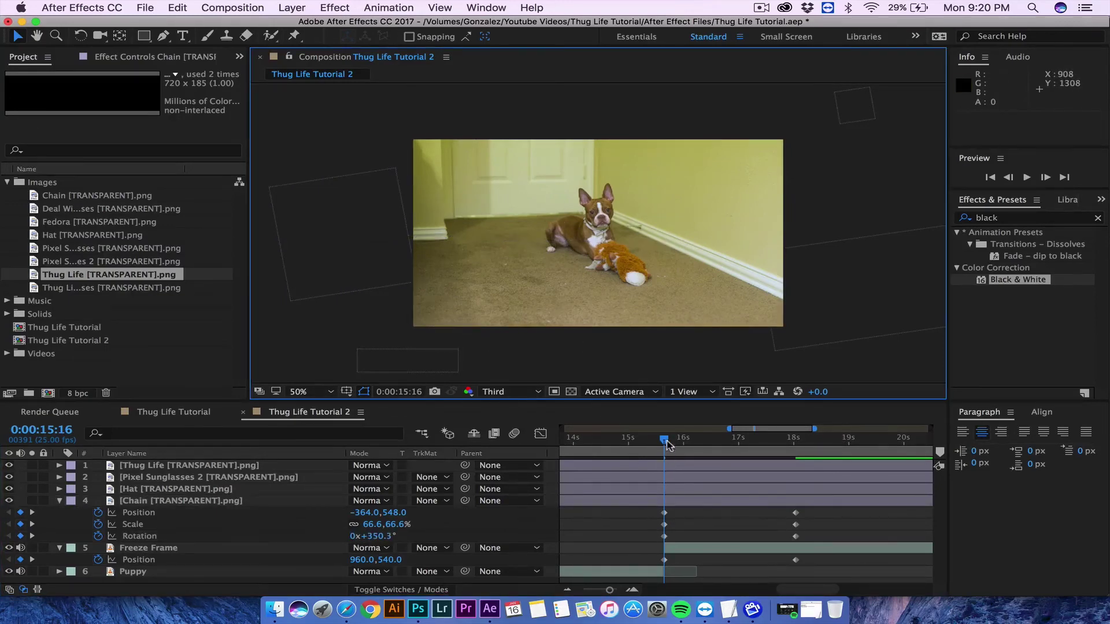
Step: Scrub through the fly-in animation to 0:00:18:05 and collapse the Chain and Freeze Frame layers
left_click_drag(667, 445, 806, 429)
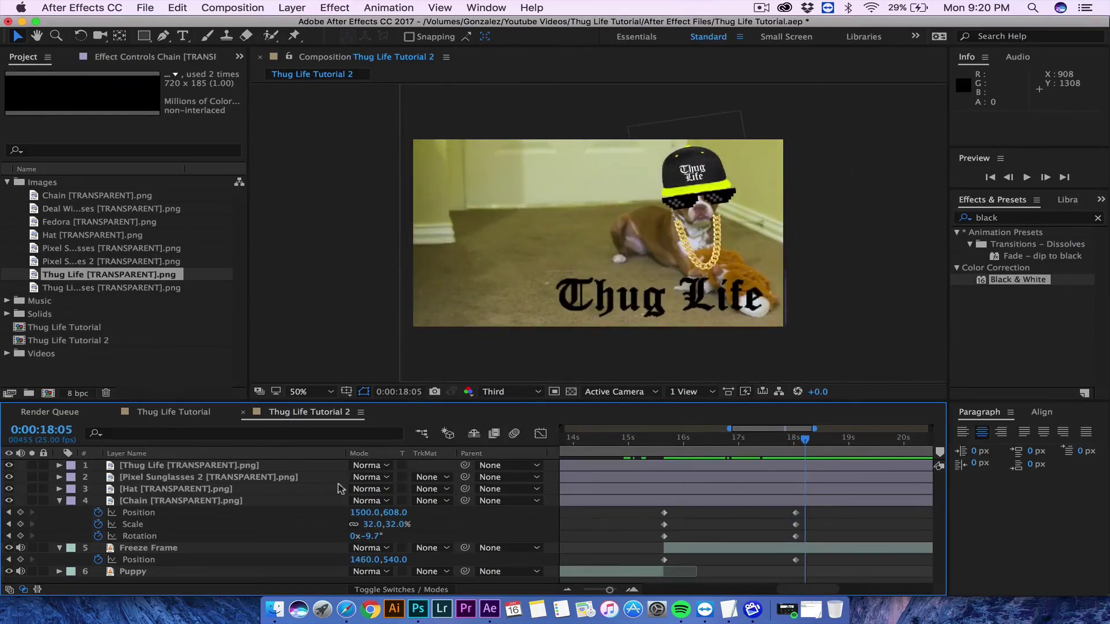
left_click(60, 500)
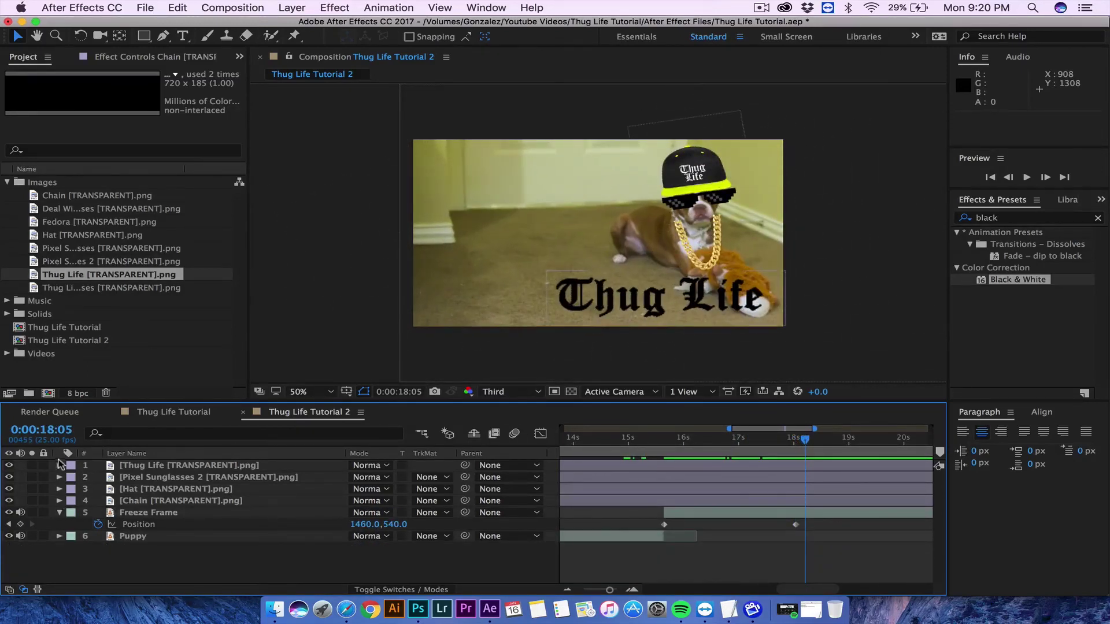
left_click(59, 512)
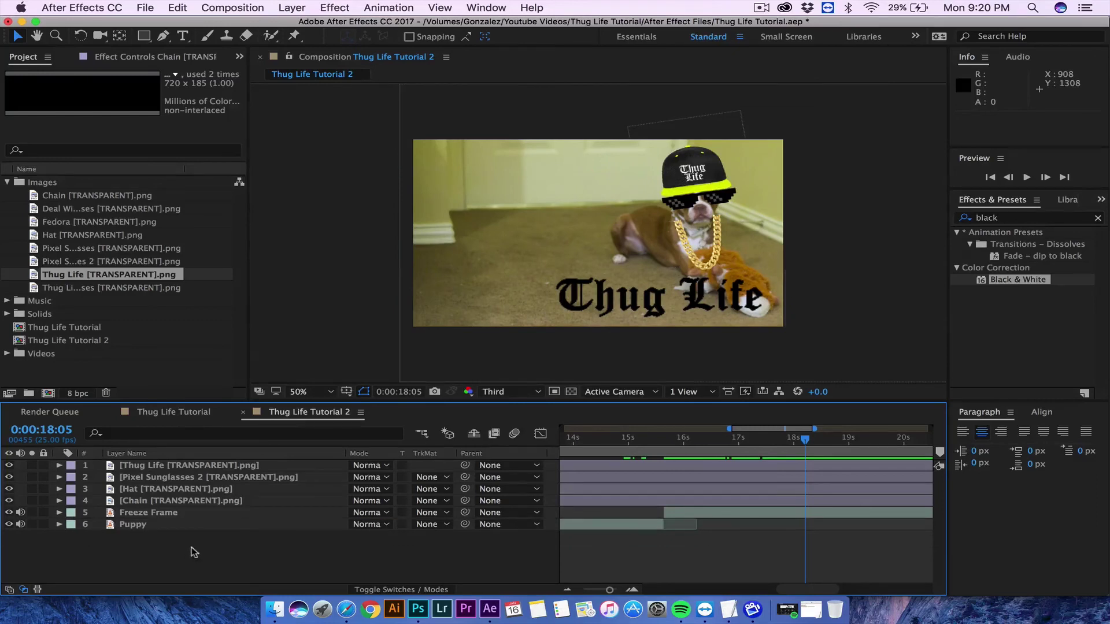
Step: Add a new adjustment layer above all layers in the Thug Life Tutorial 2 composition
right_click(137, 559)
mouse_move(278, 465)
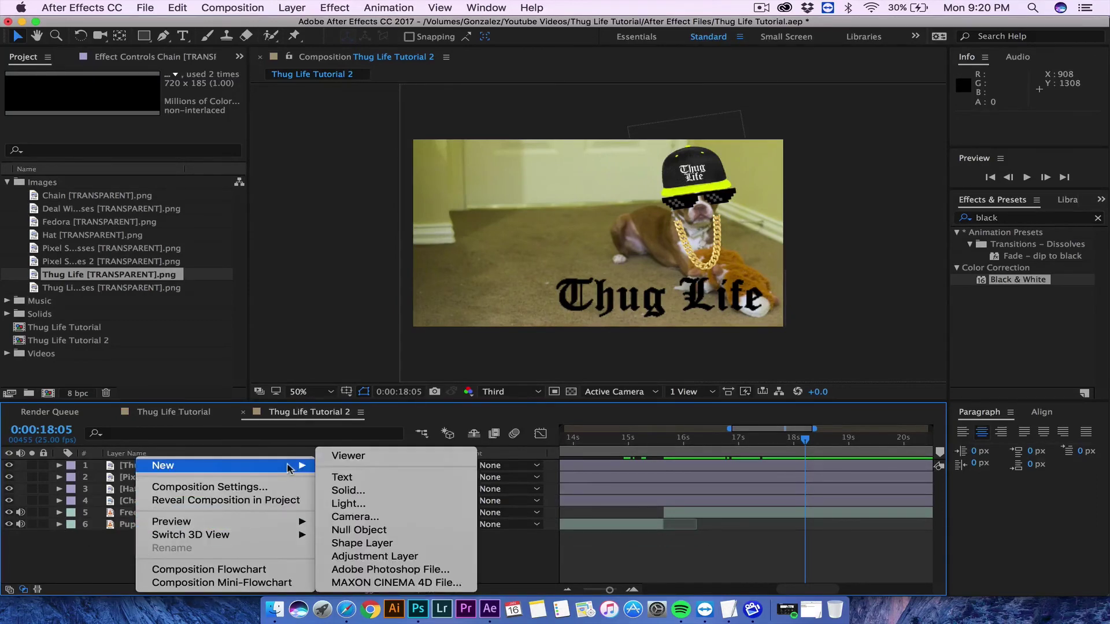
left_click(393, 557)
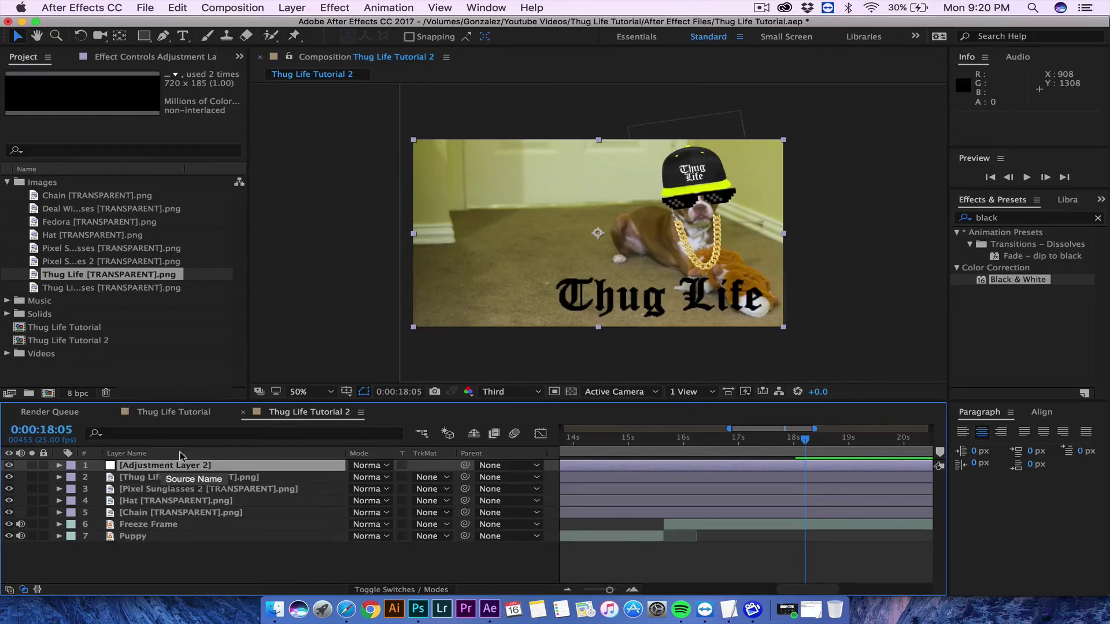
Step: Search the effects for "Black" and apply the Black & White color correction effect to Adjustment Layer 2
left_click(1016, 220)
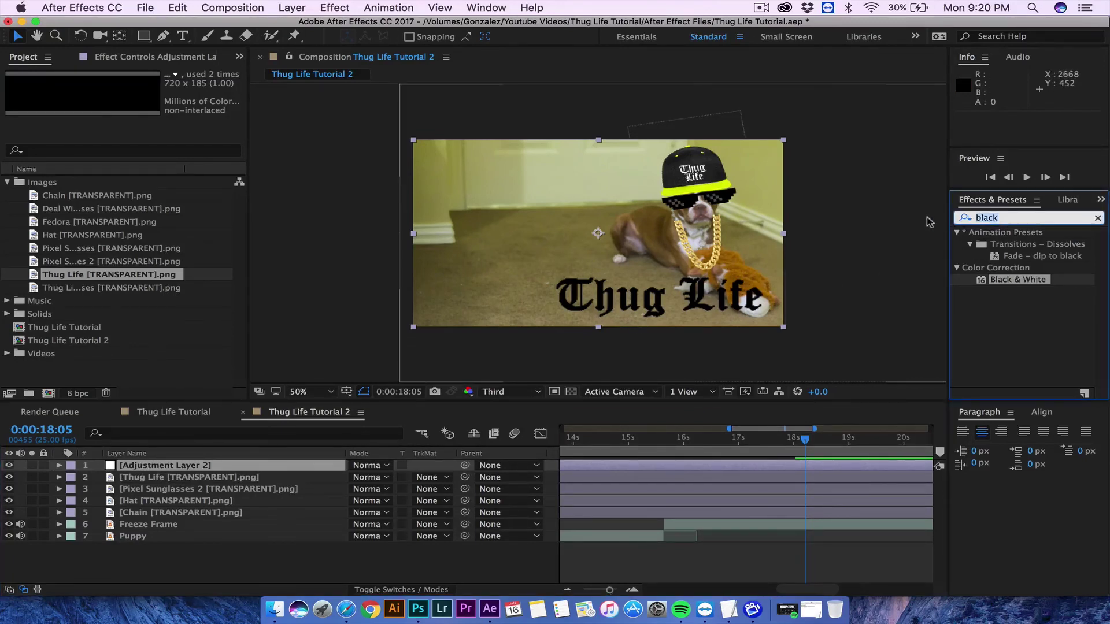
type("Black")
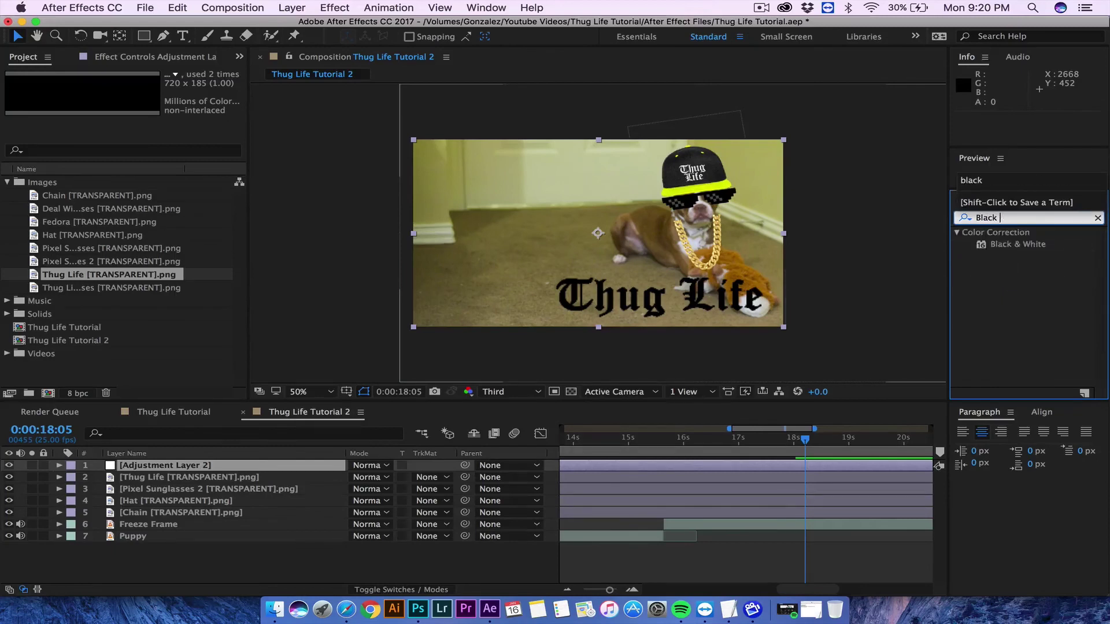
left_click(1005, 281)
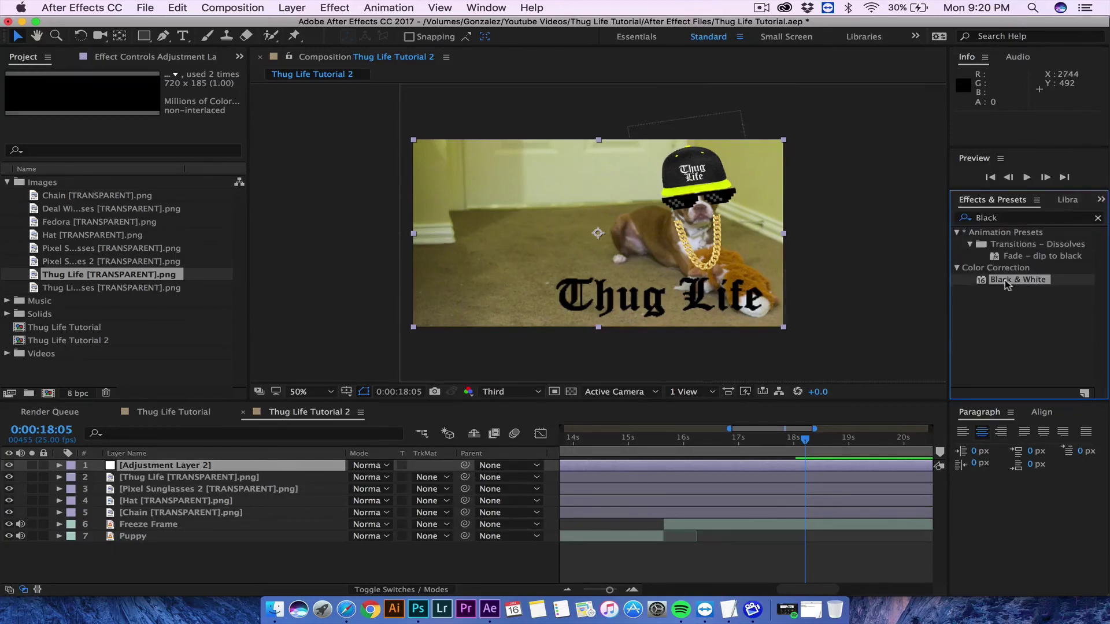
left_click_drag(1005, 281, 200, 471)
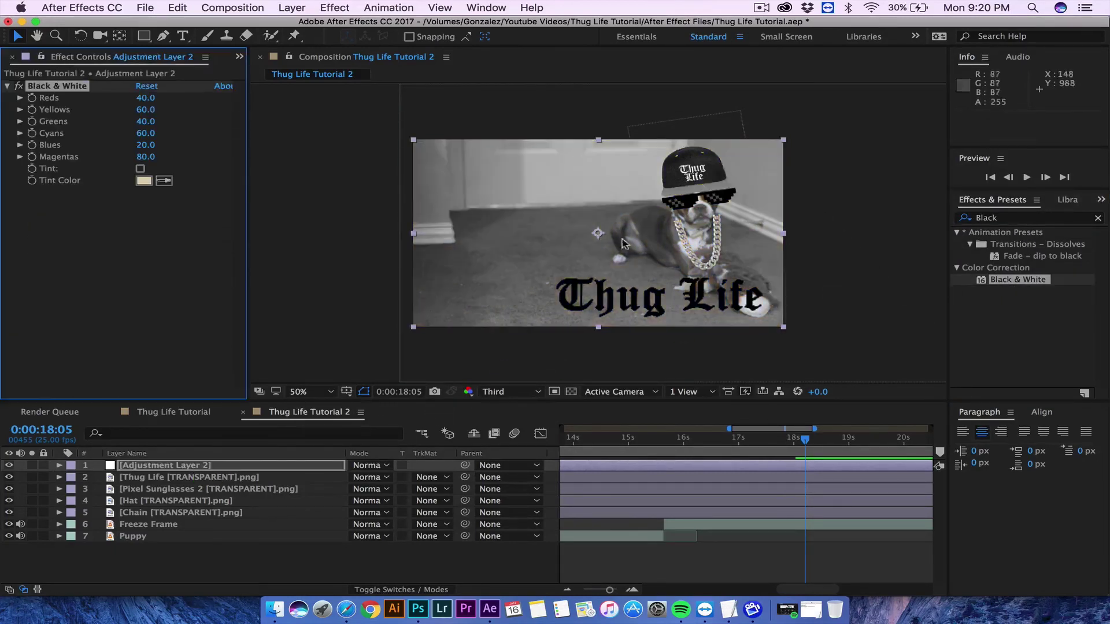
Step: Trim the start of Adjustment Layer 2 to the beginning of the Freeze Frame layer and scrub to 0:00:19:23
left_click(612, 466)
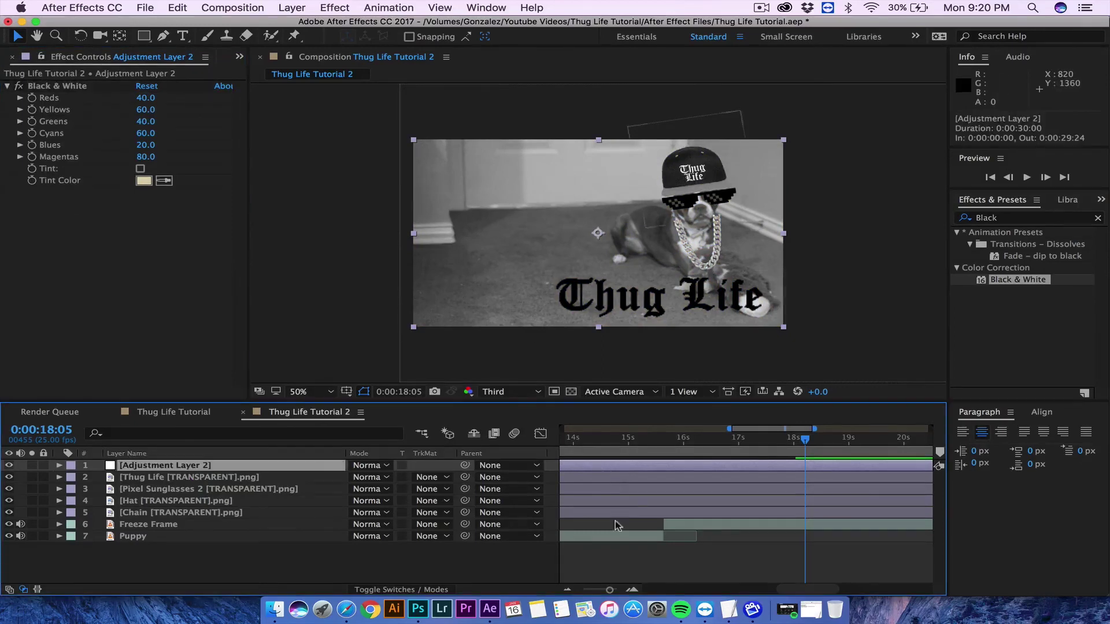
left_click_drag(807, 589, 575, 593)
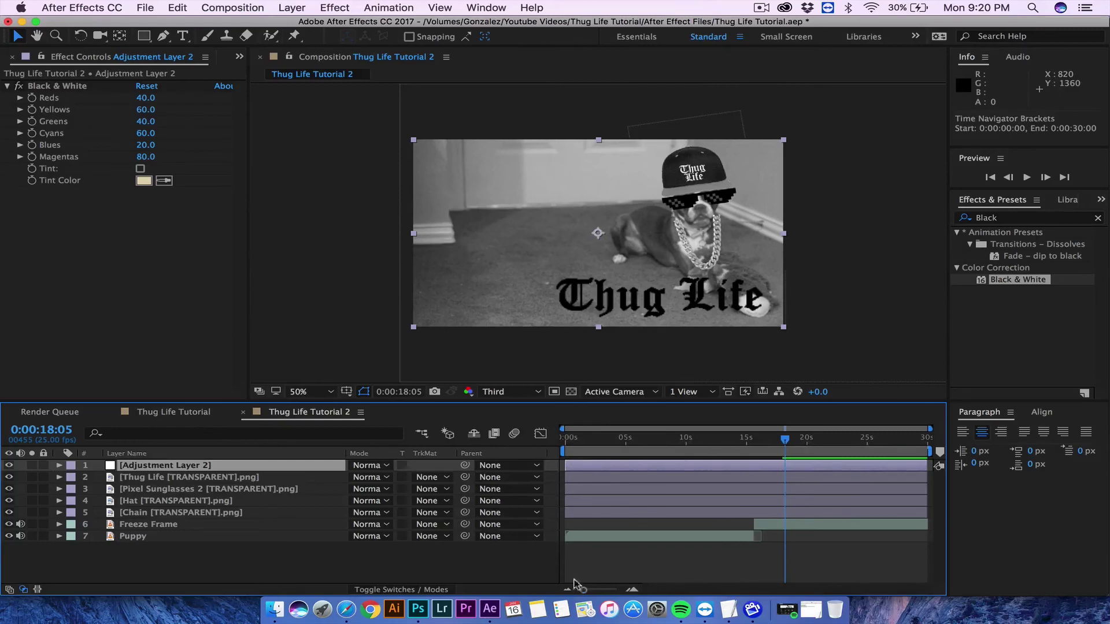
left_click_drag(565, 463, 806, 438)
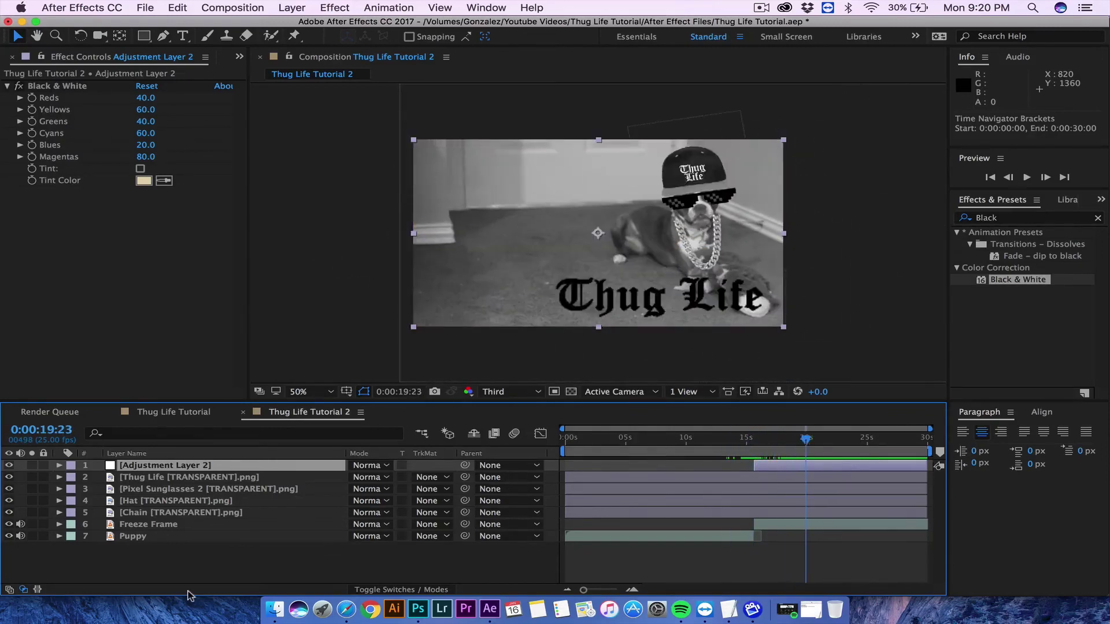
left_click(162, 577)
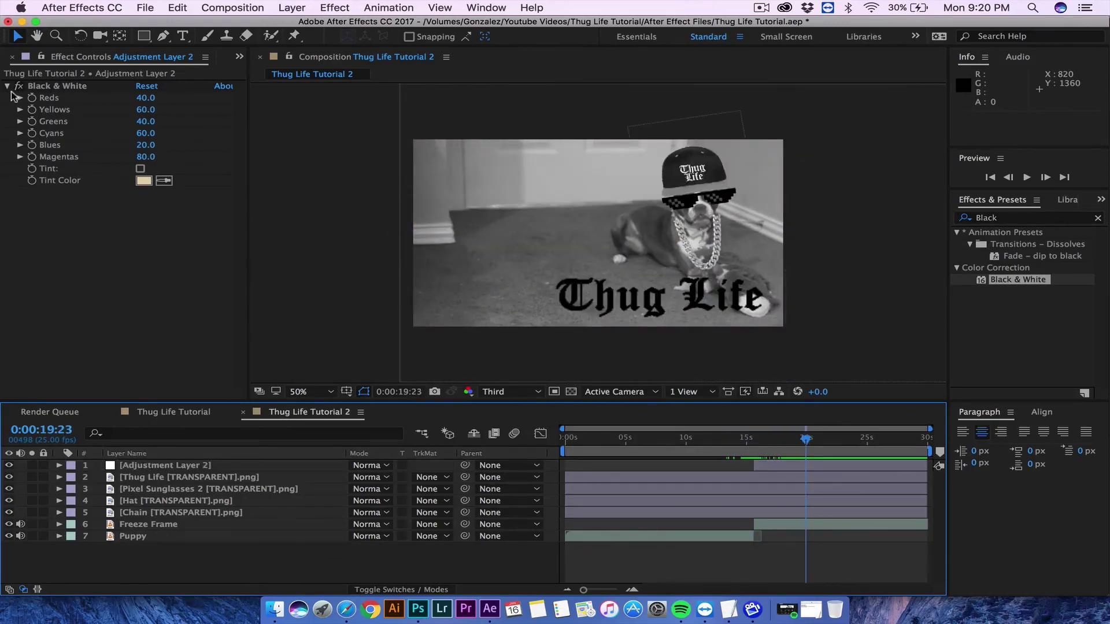
Step: Add the 2Pac instrumental mp3 from the Music folder as the bottom layer and start it at 0:00:15:14, near the freeze frame's beginning
left_click(238, 56)
left_click(268, 75)
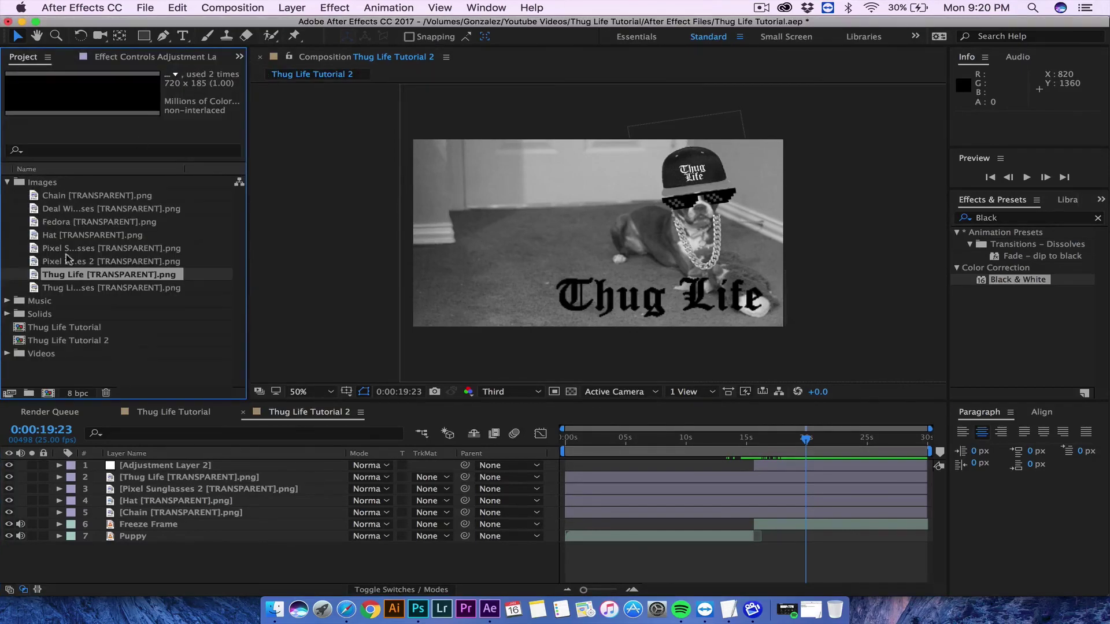
left_click(8, 182)
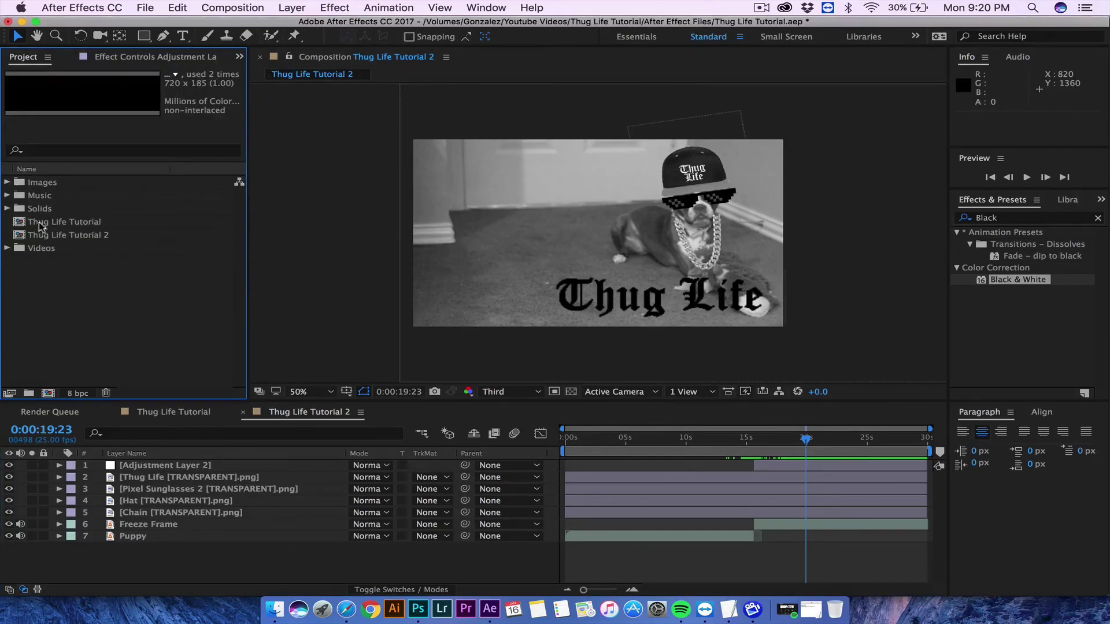
left_click(35, 197)
left_click(6, 197)
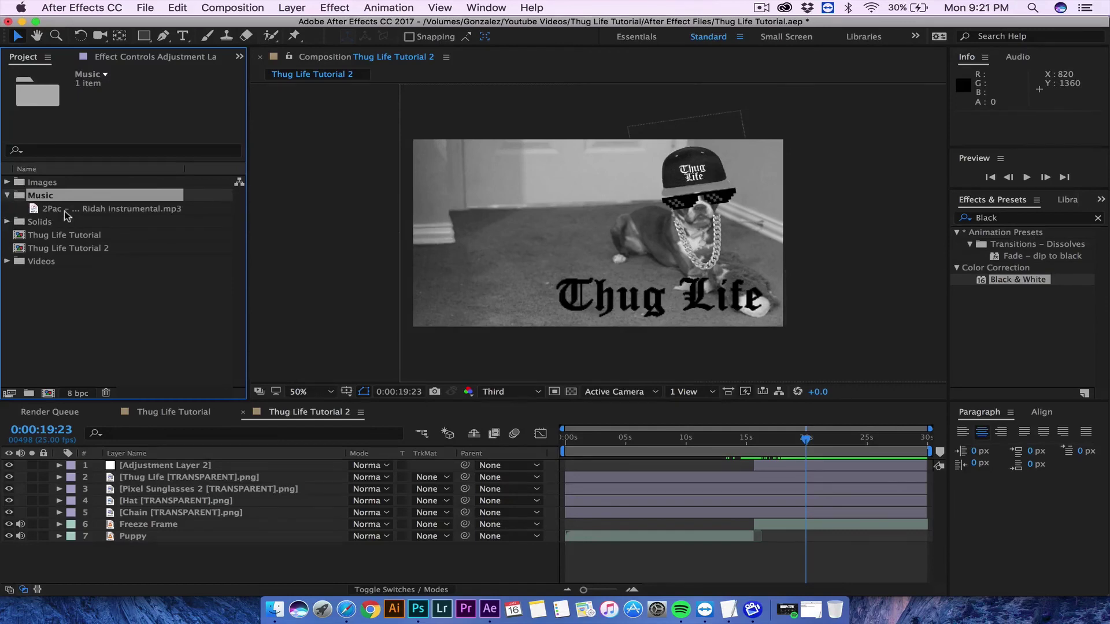
left_click(63, 210)
left_click_drag(83, 215, 185, 574)
left_click_drag(601, 548, 781, 540)
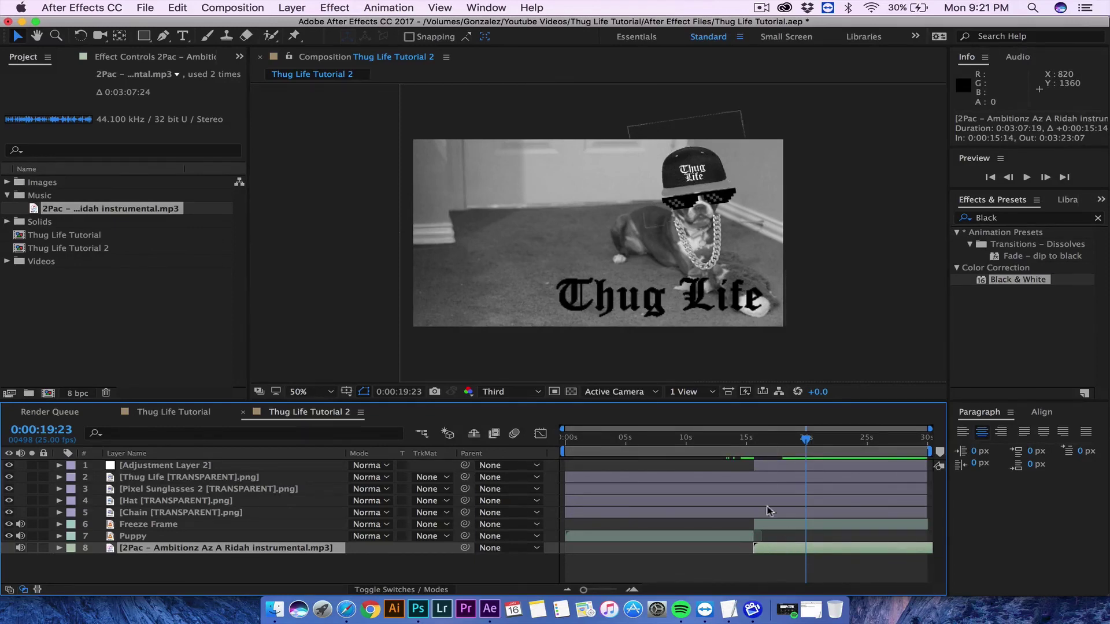
Step: Scrub back to 0:00:06:22 and add the Thug Life Tutorial 2 composition to the render queue
left_click_drag(757, 439, 648, 416)
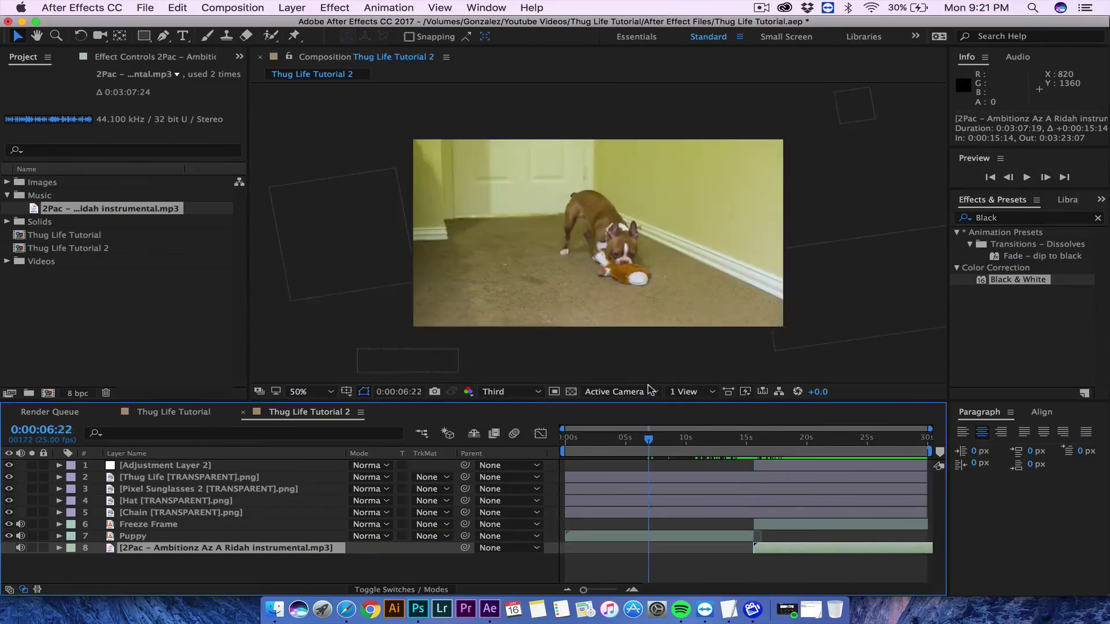
left_click(314, 72)
left_click(230, 8)
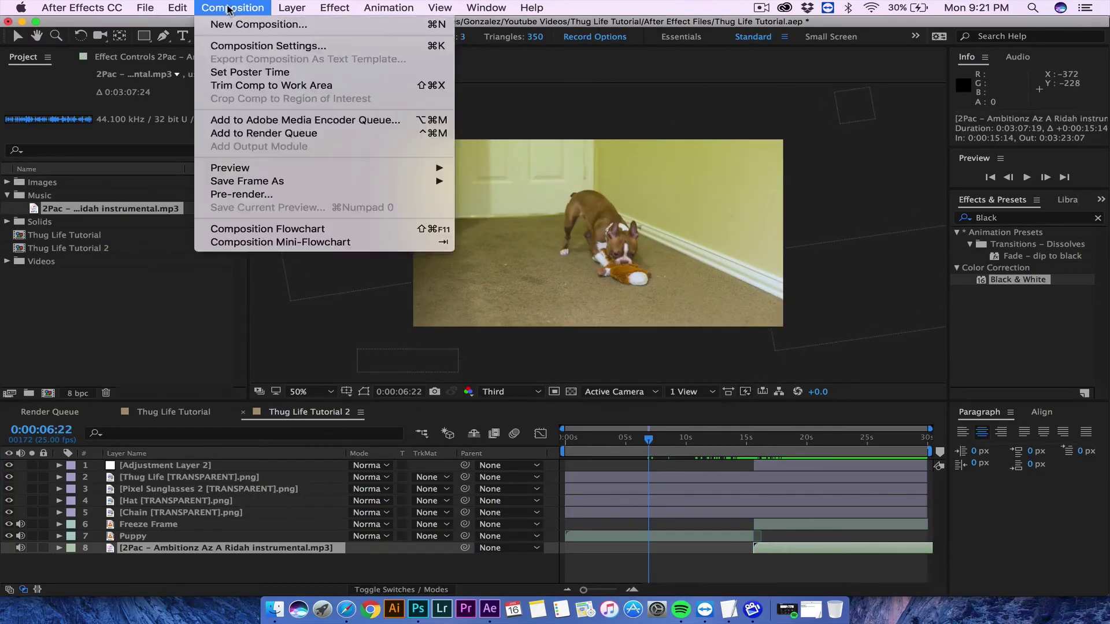
left_click(288, 134)
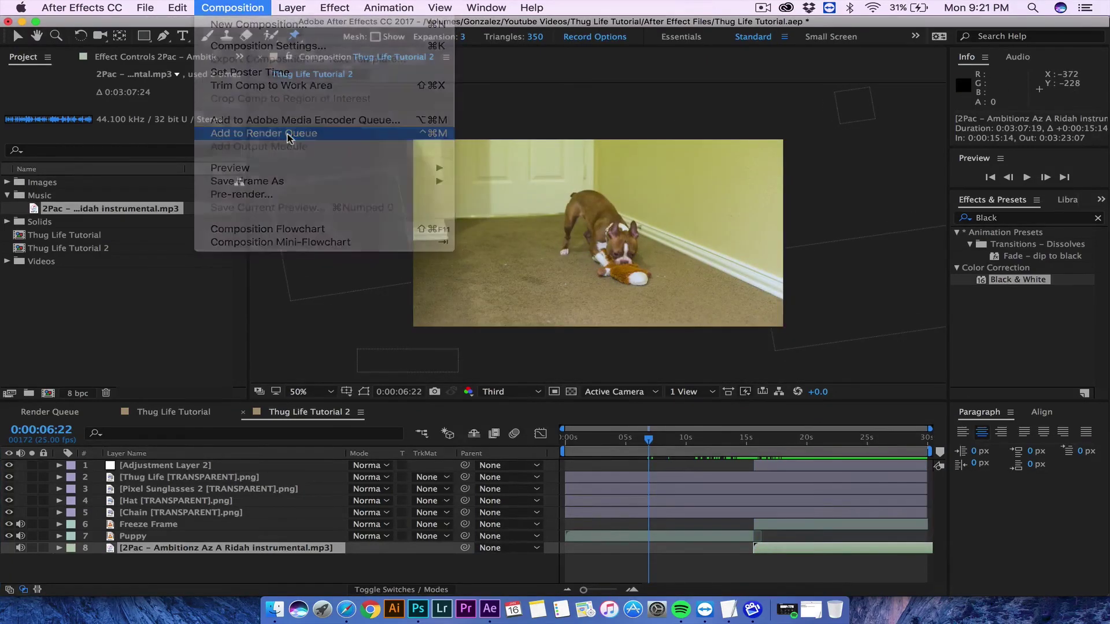